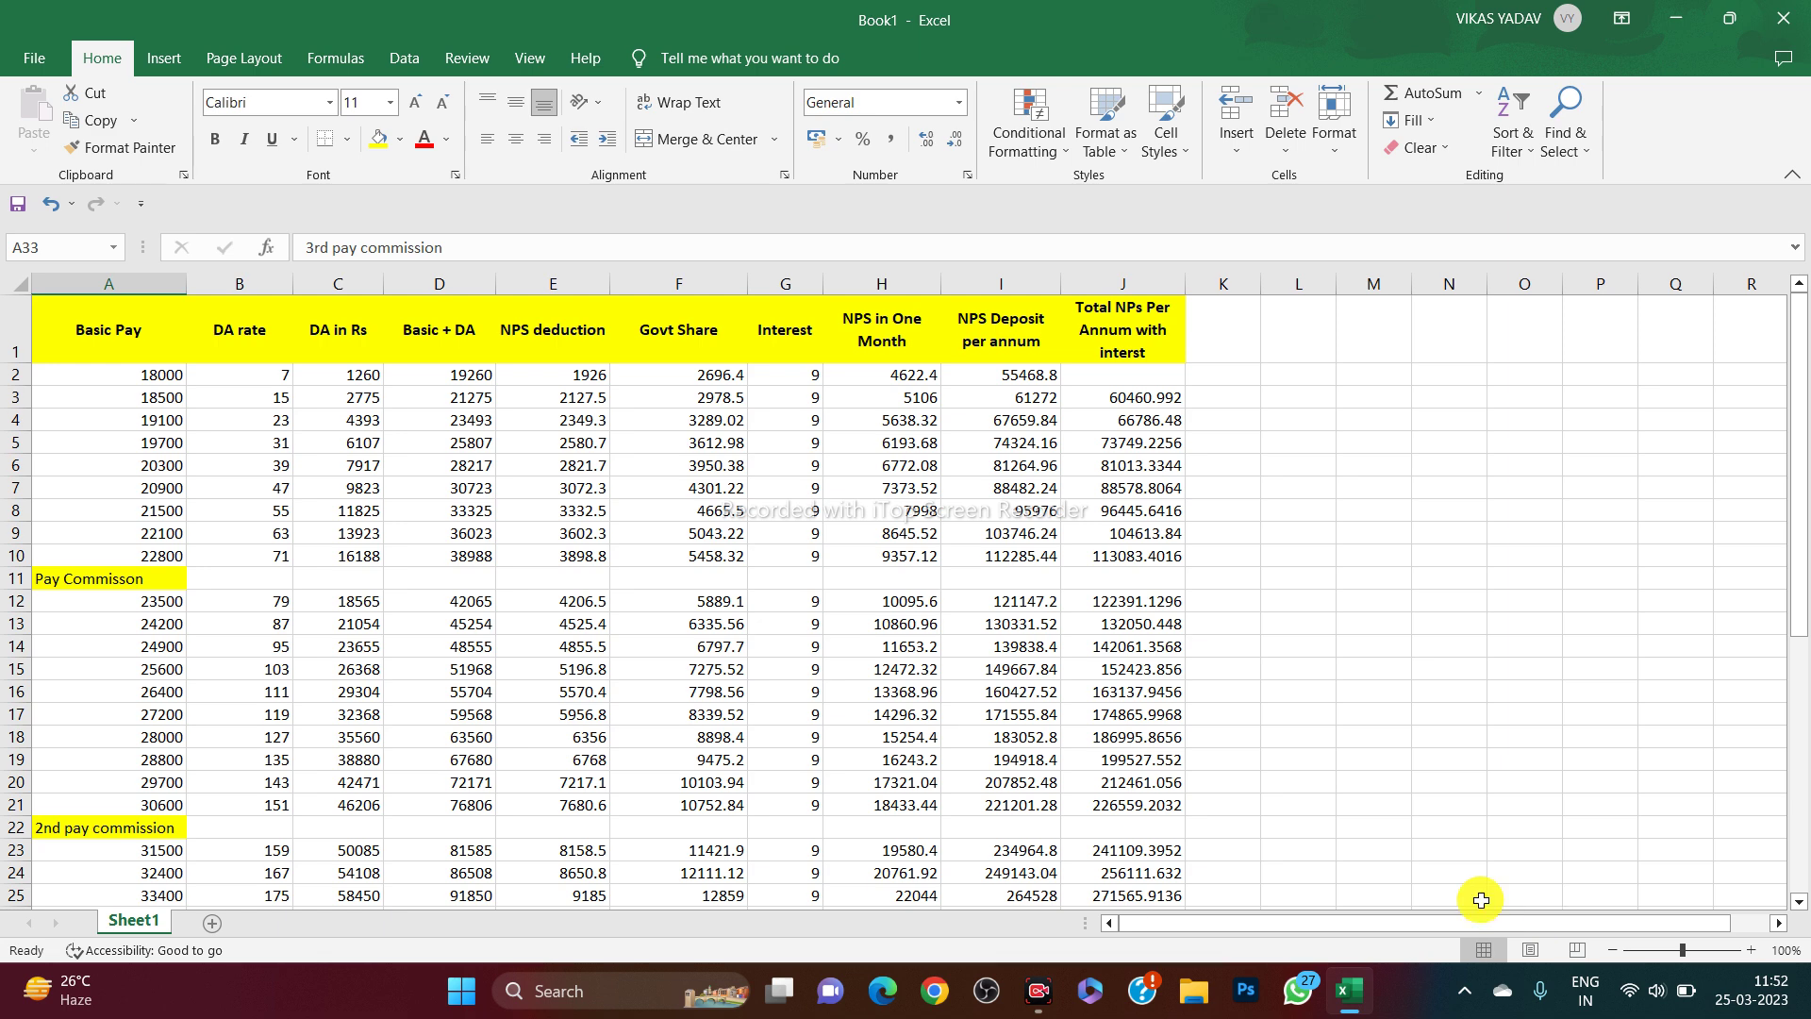
Outline the Basic Pay values, the DA rate heading and its first two rates in red, and clear the markings
click(111, 378)
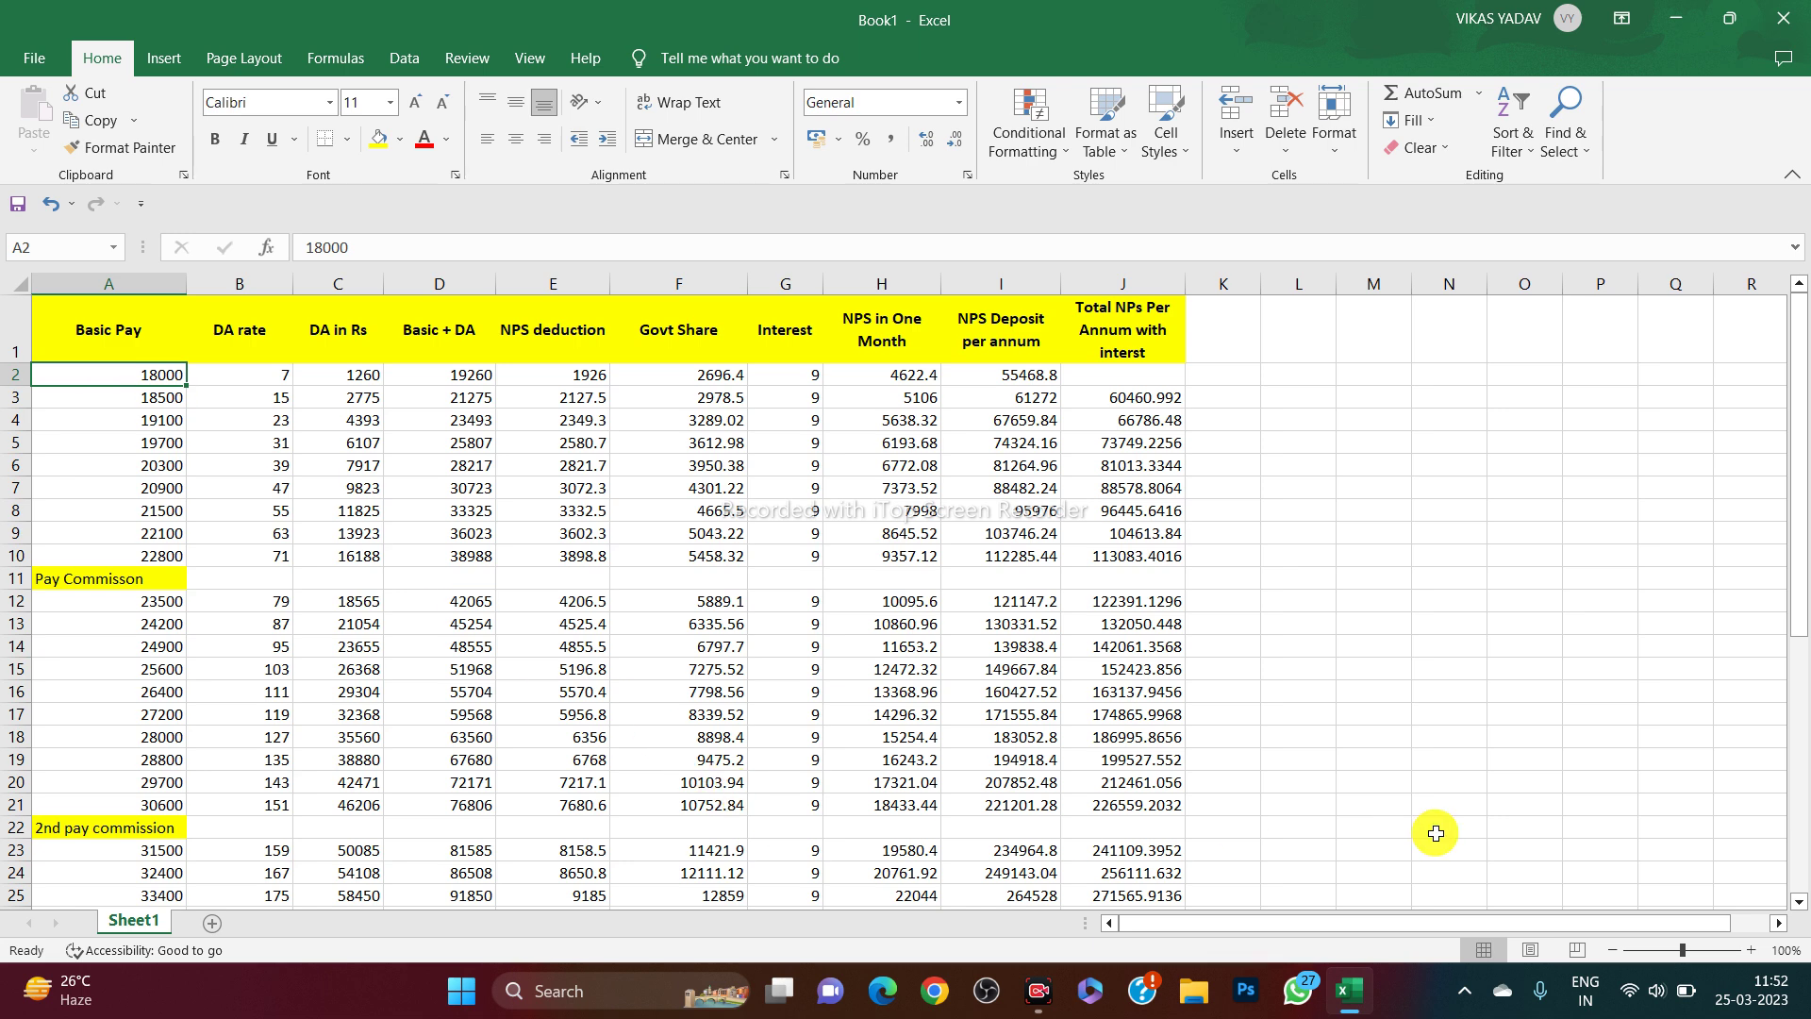
scroll(1568, 948, up, 2)
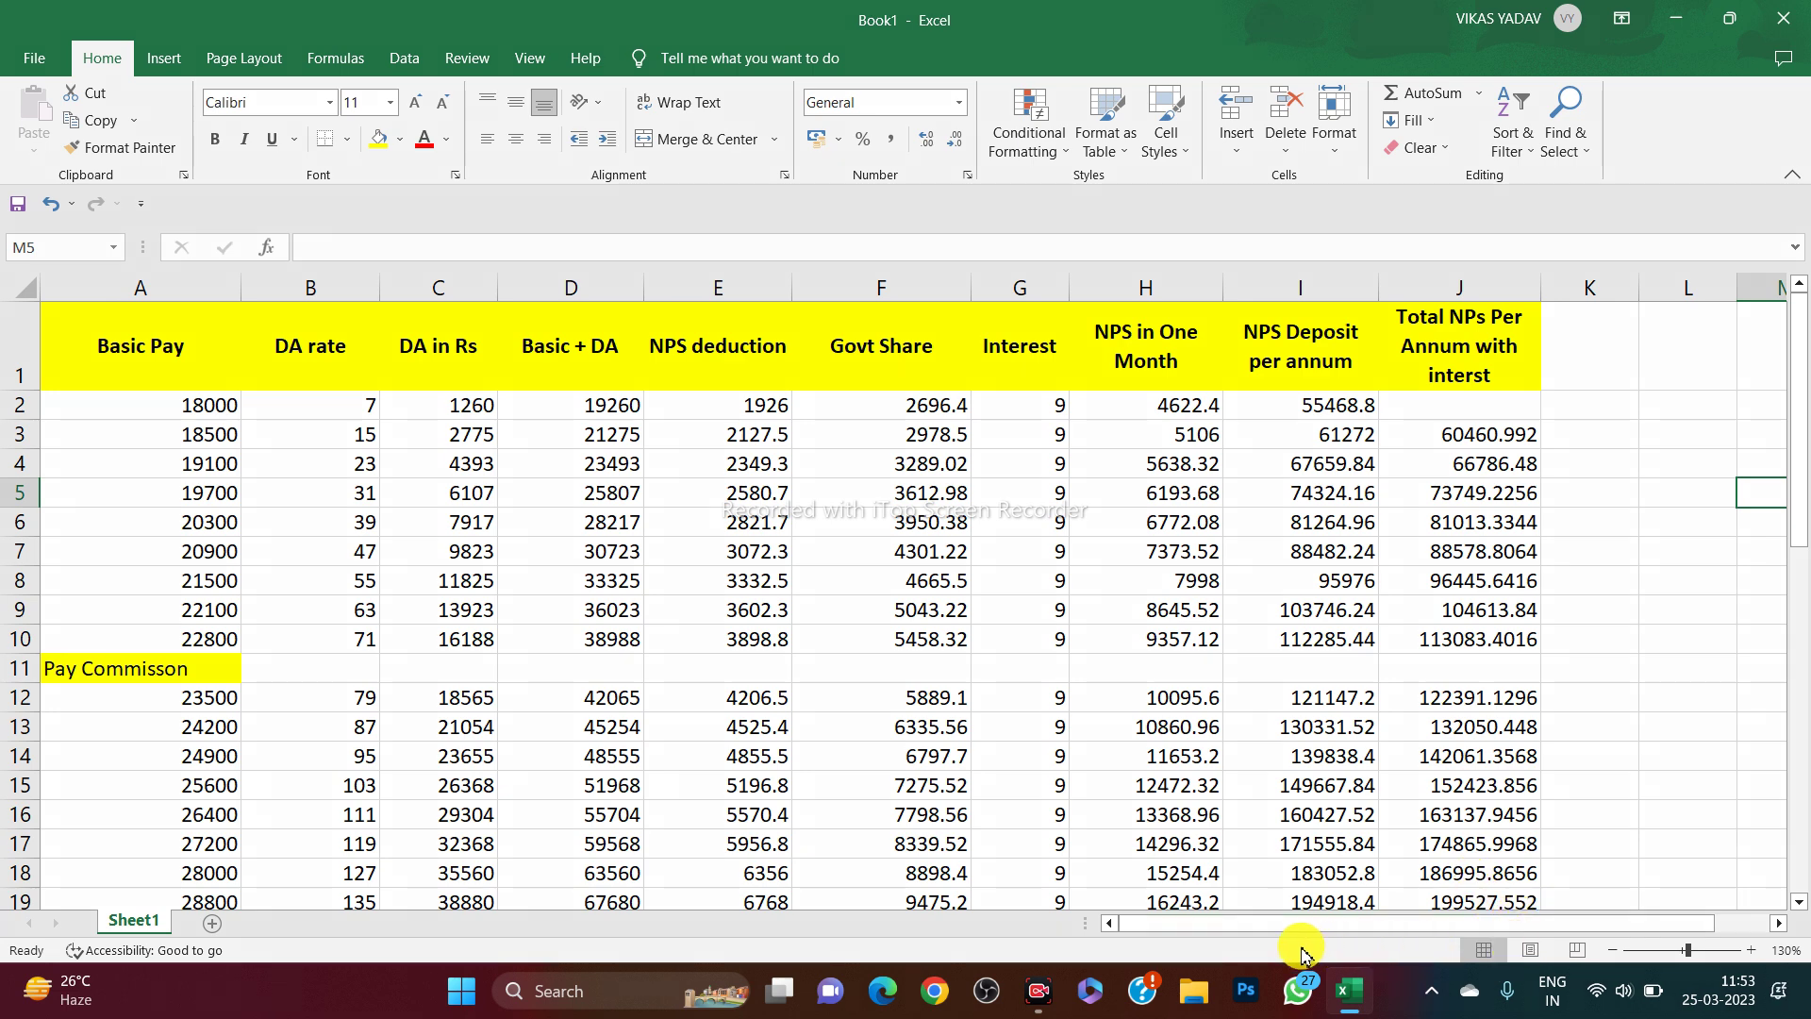
mouse_move(76, 319)
mouse_down()
mouse_move(255, 643)
mouse_move(250, 622)
mouse_up()
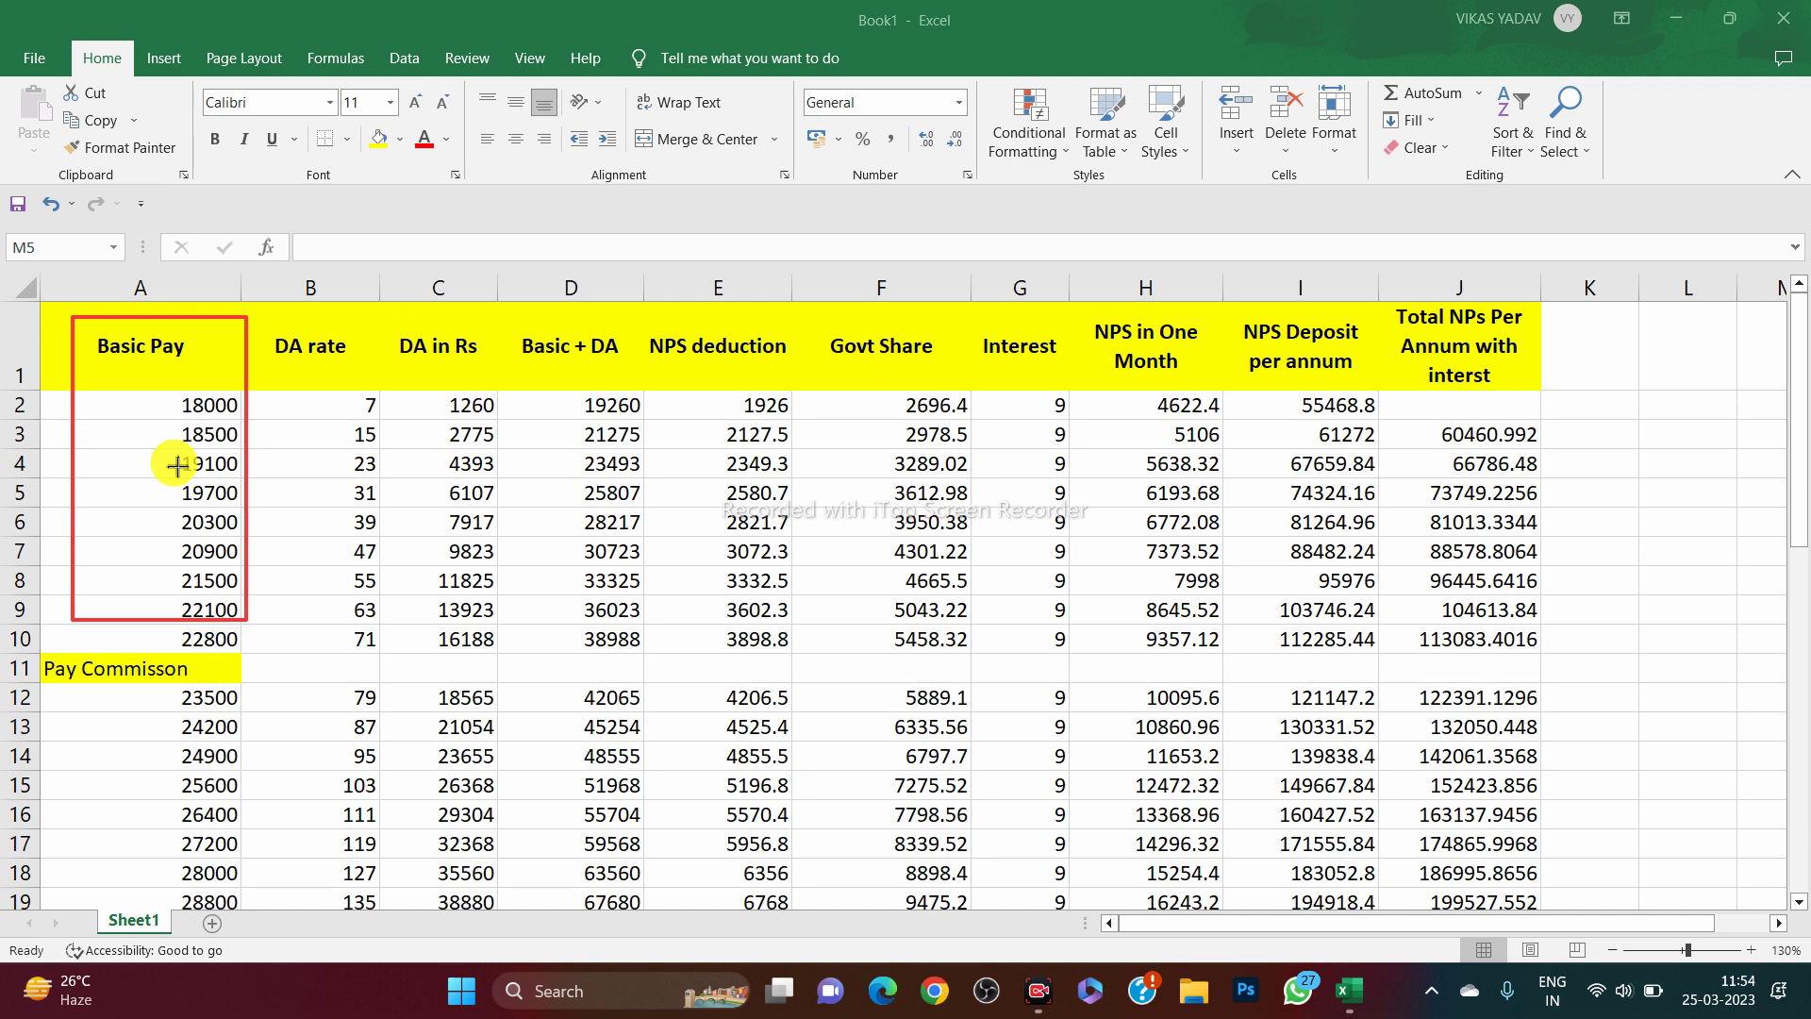
drag(257, 309, 368, 371)
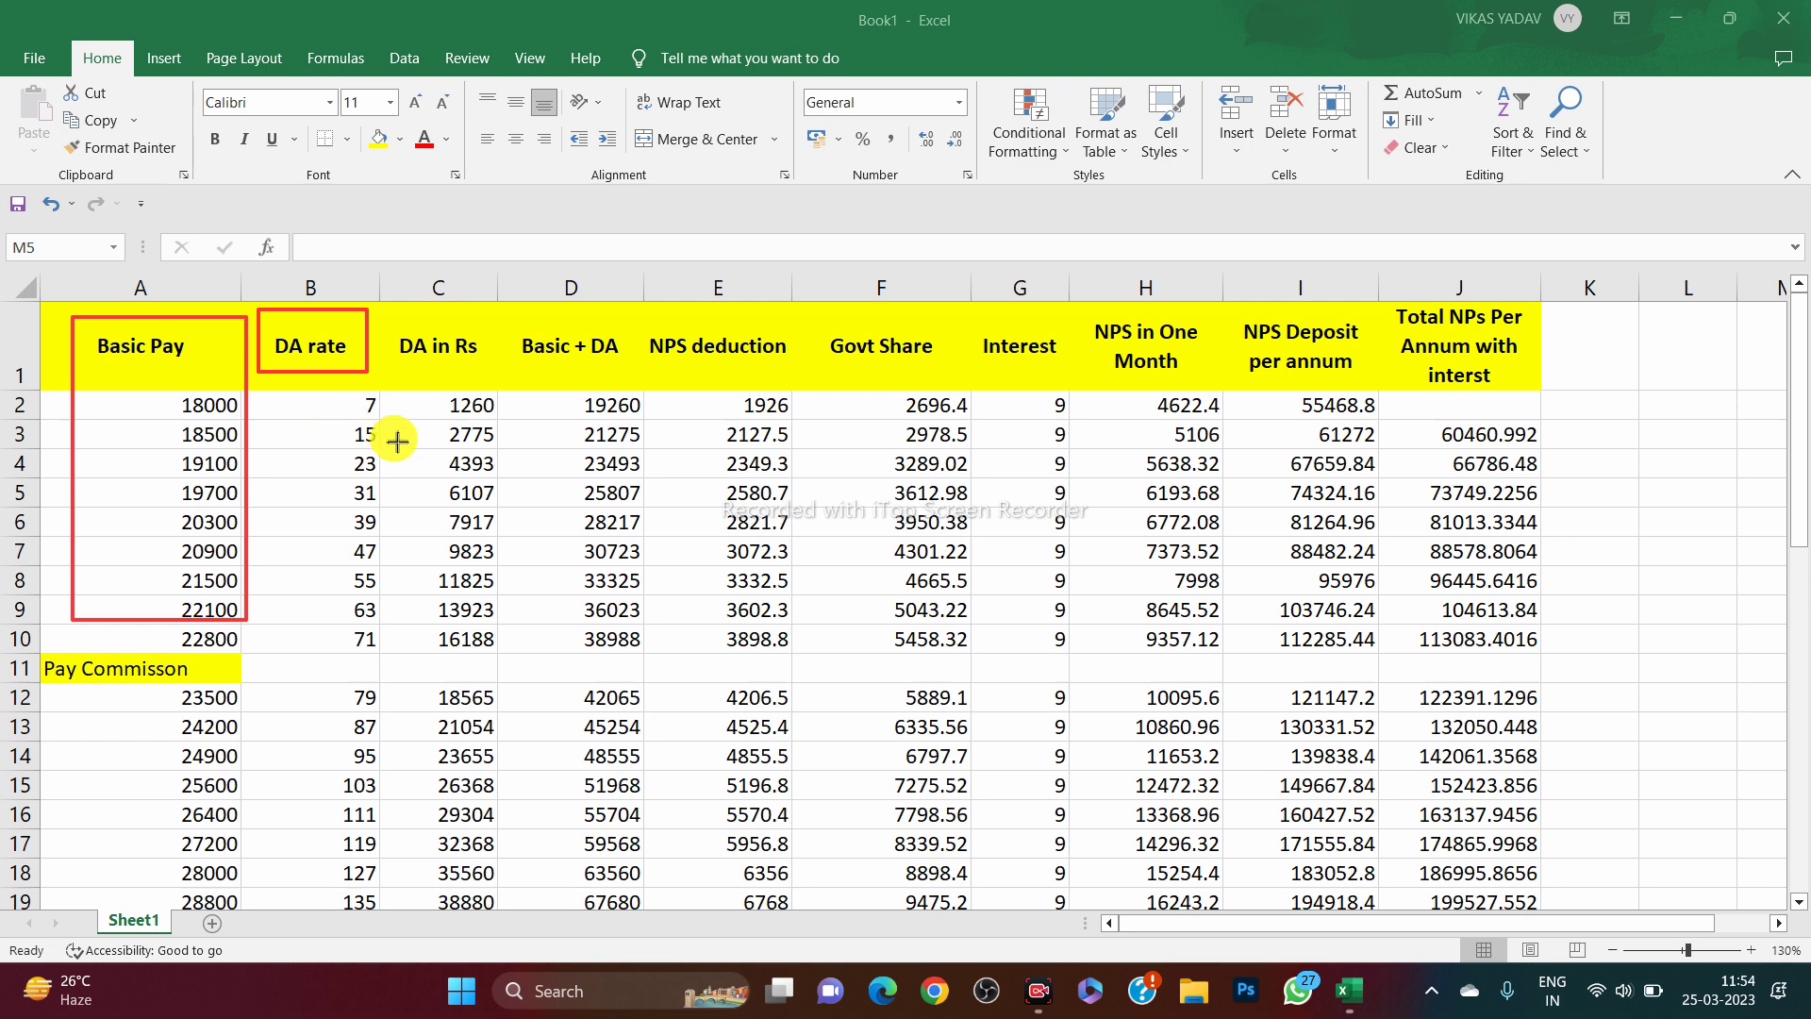
drag(253, 390, 387, 417)
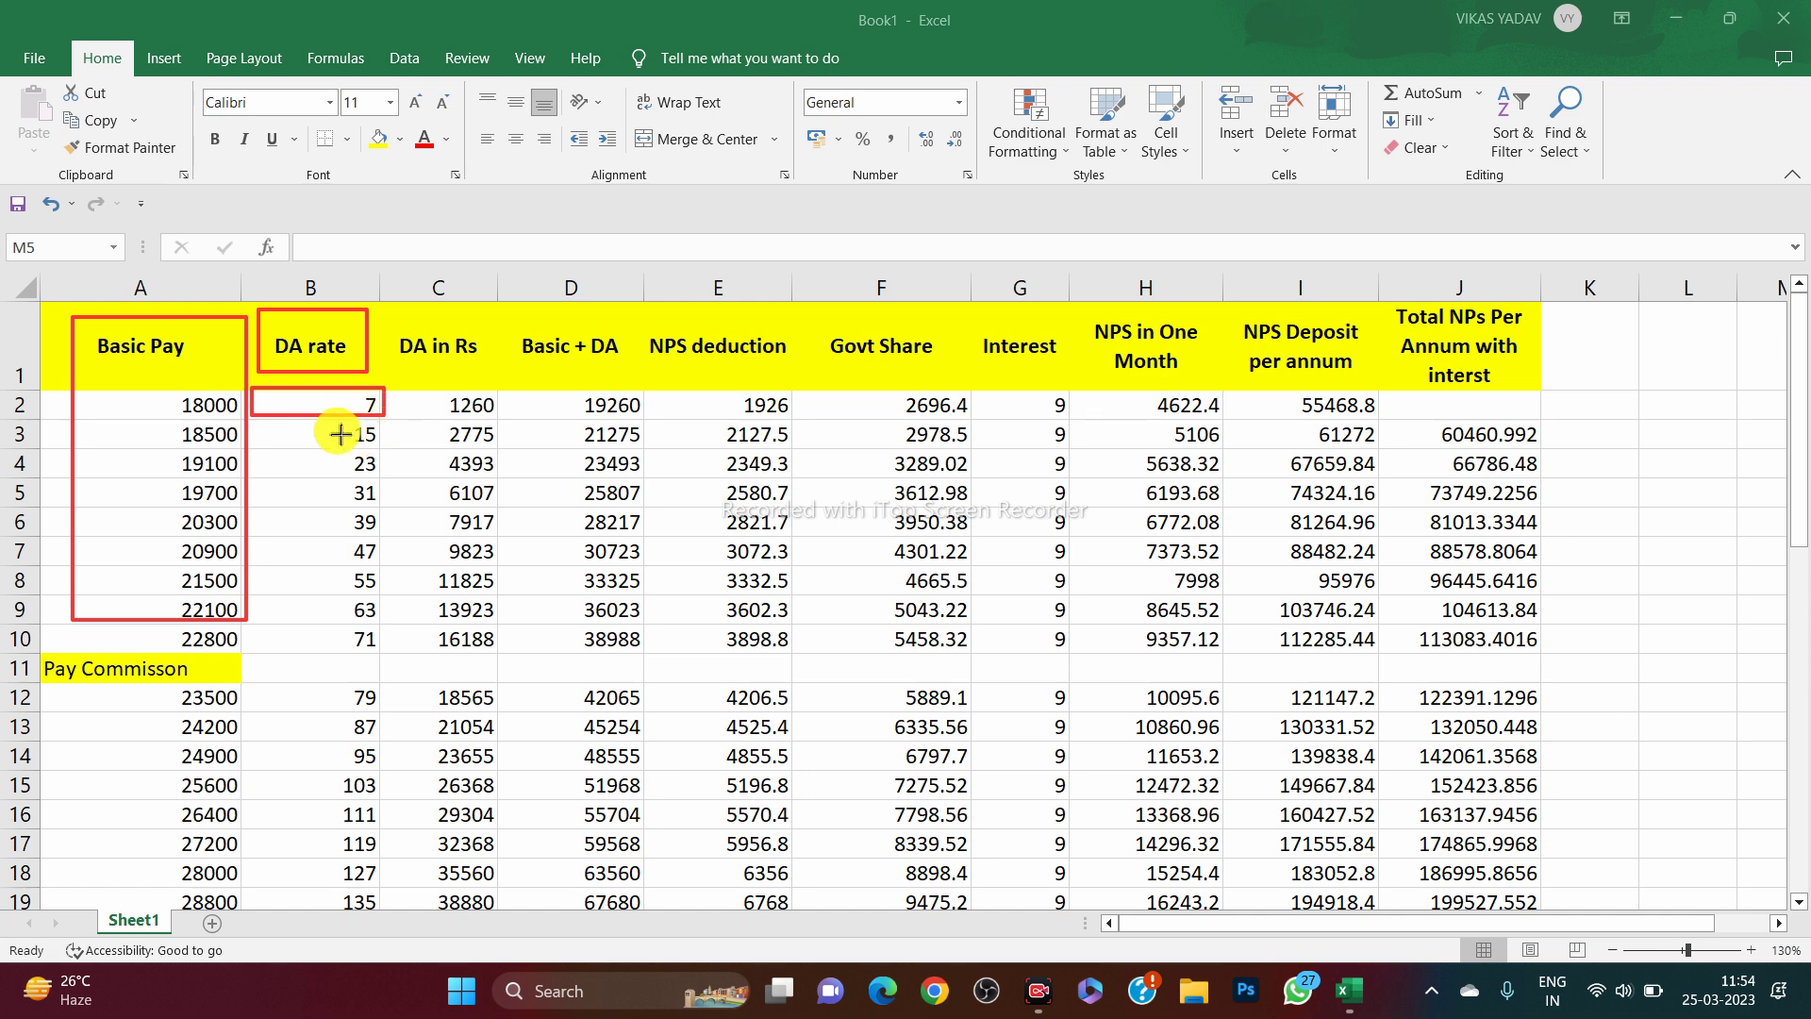
drag(261, 420, 382, 454)
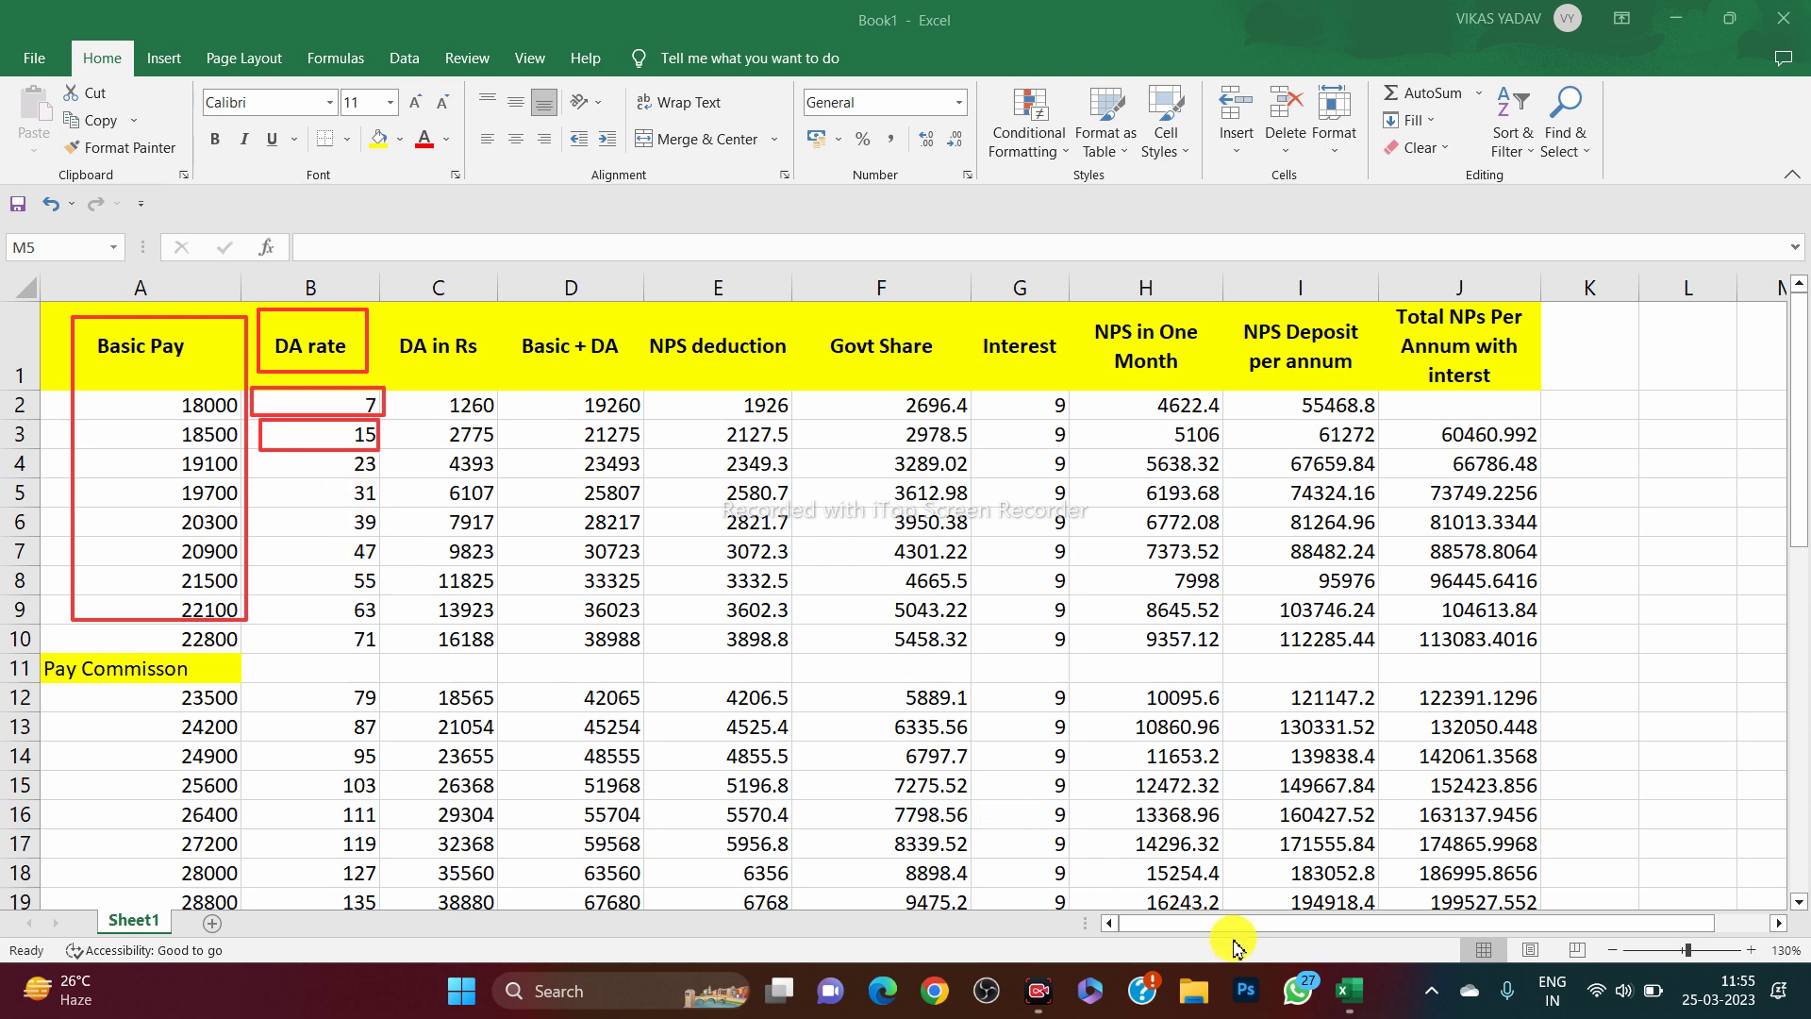
key(Escape)
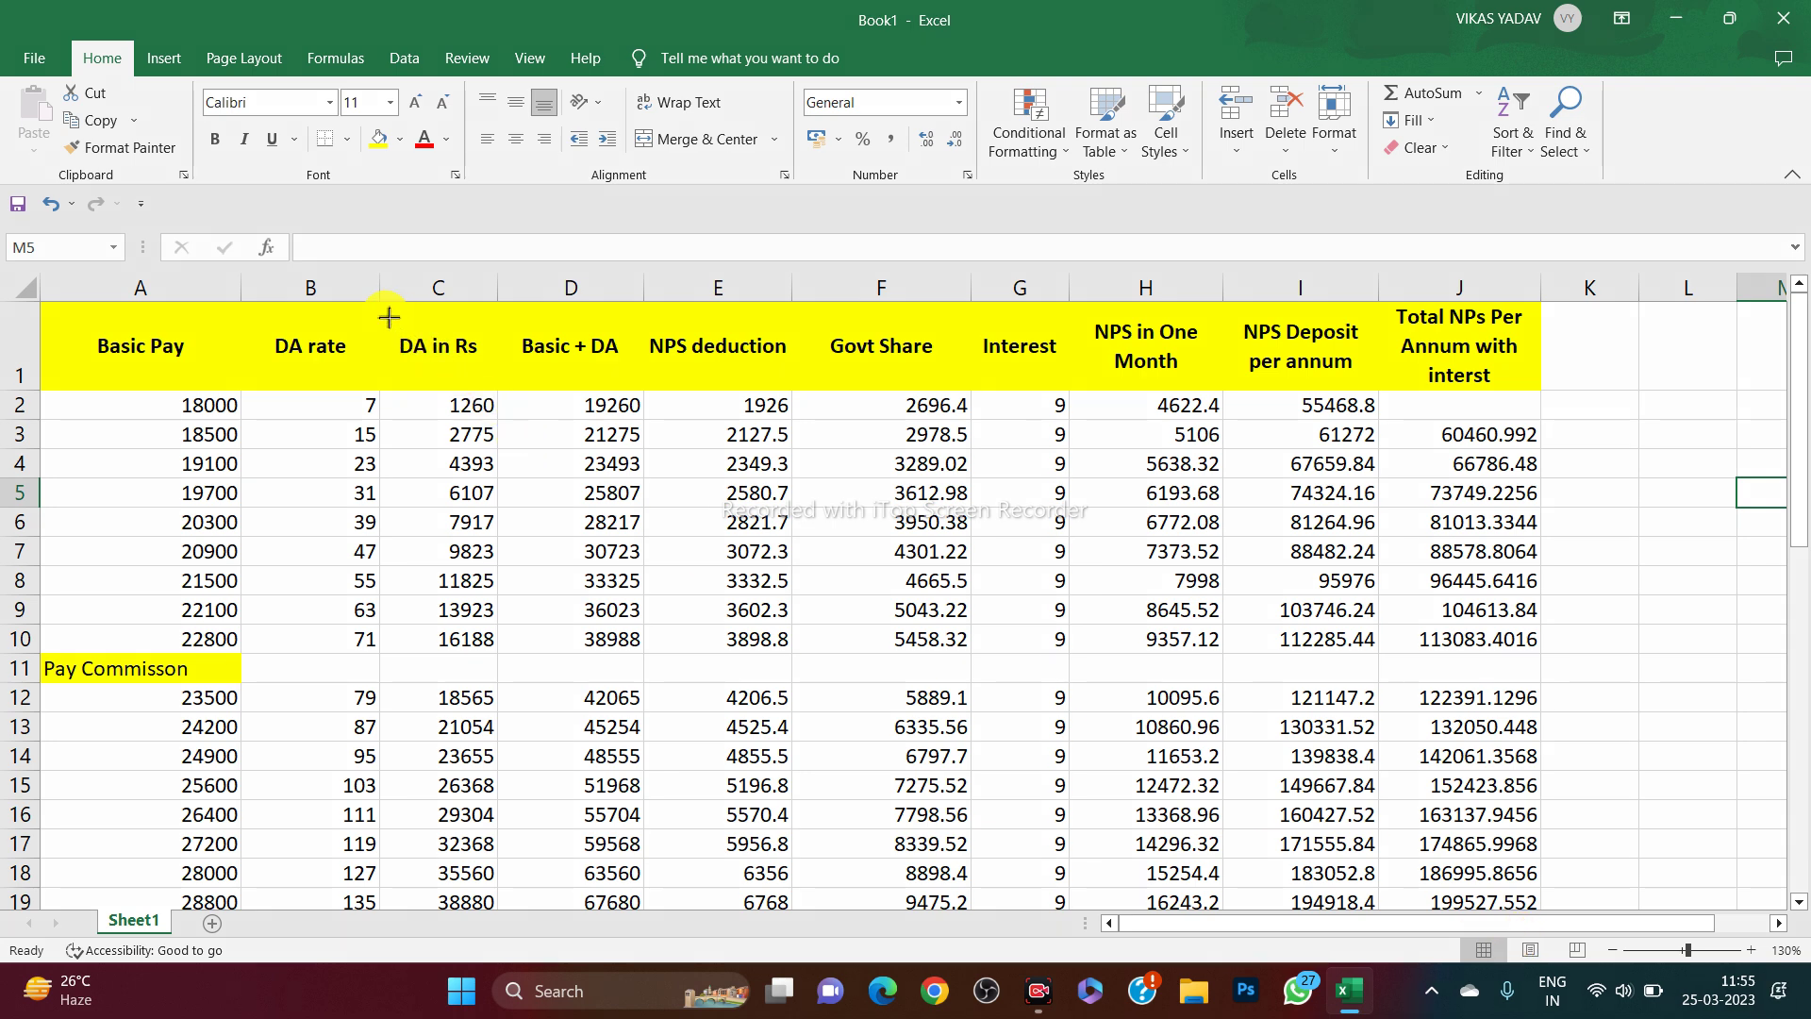
Outline the DA rate, DA in Rs and Basic + DA headings and the first-row Basic + DA amount in red
mouse_move(261, 315)
mouse_down()
mouse_move(269, 341)
mouse_move(367, 375)
mouse_up()
drag(387, 314, 501, 376)
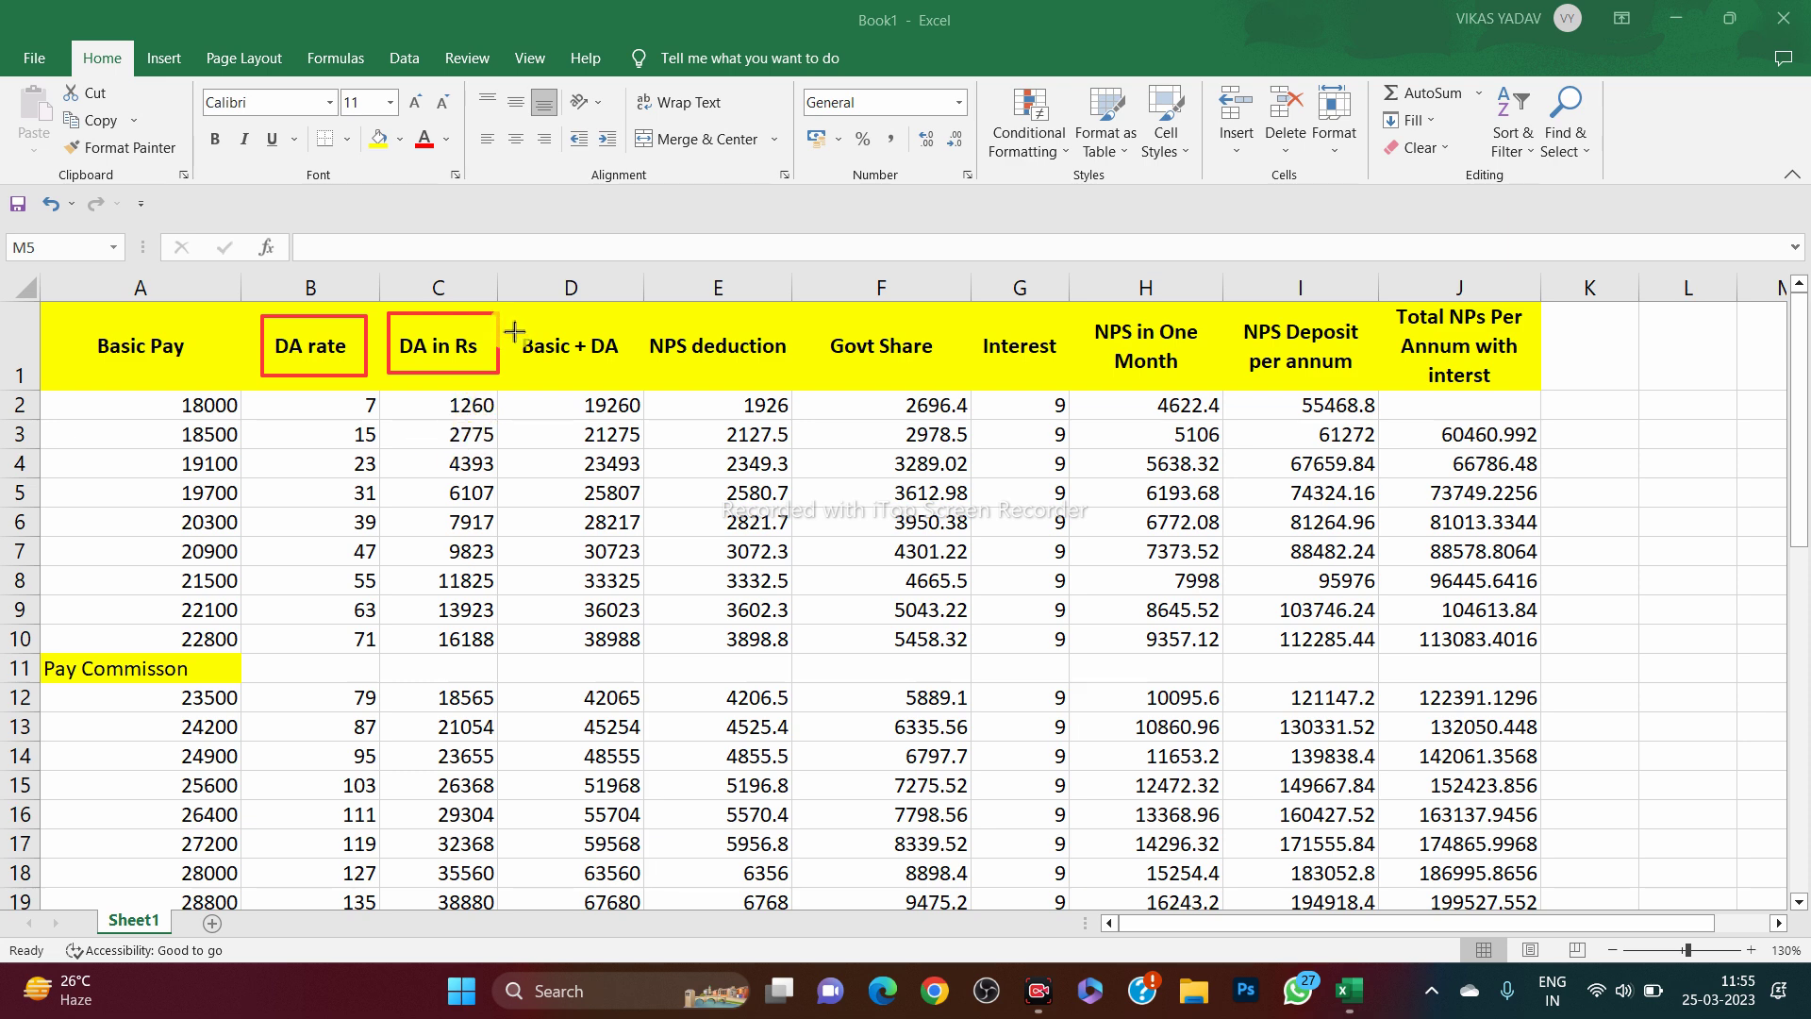
drag(510, 312, 635, 371)
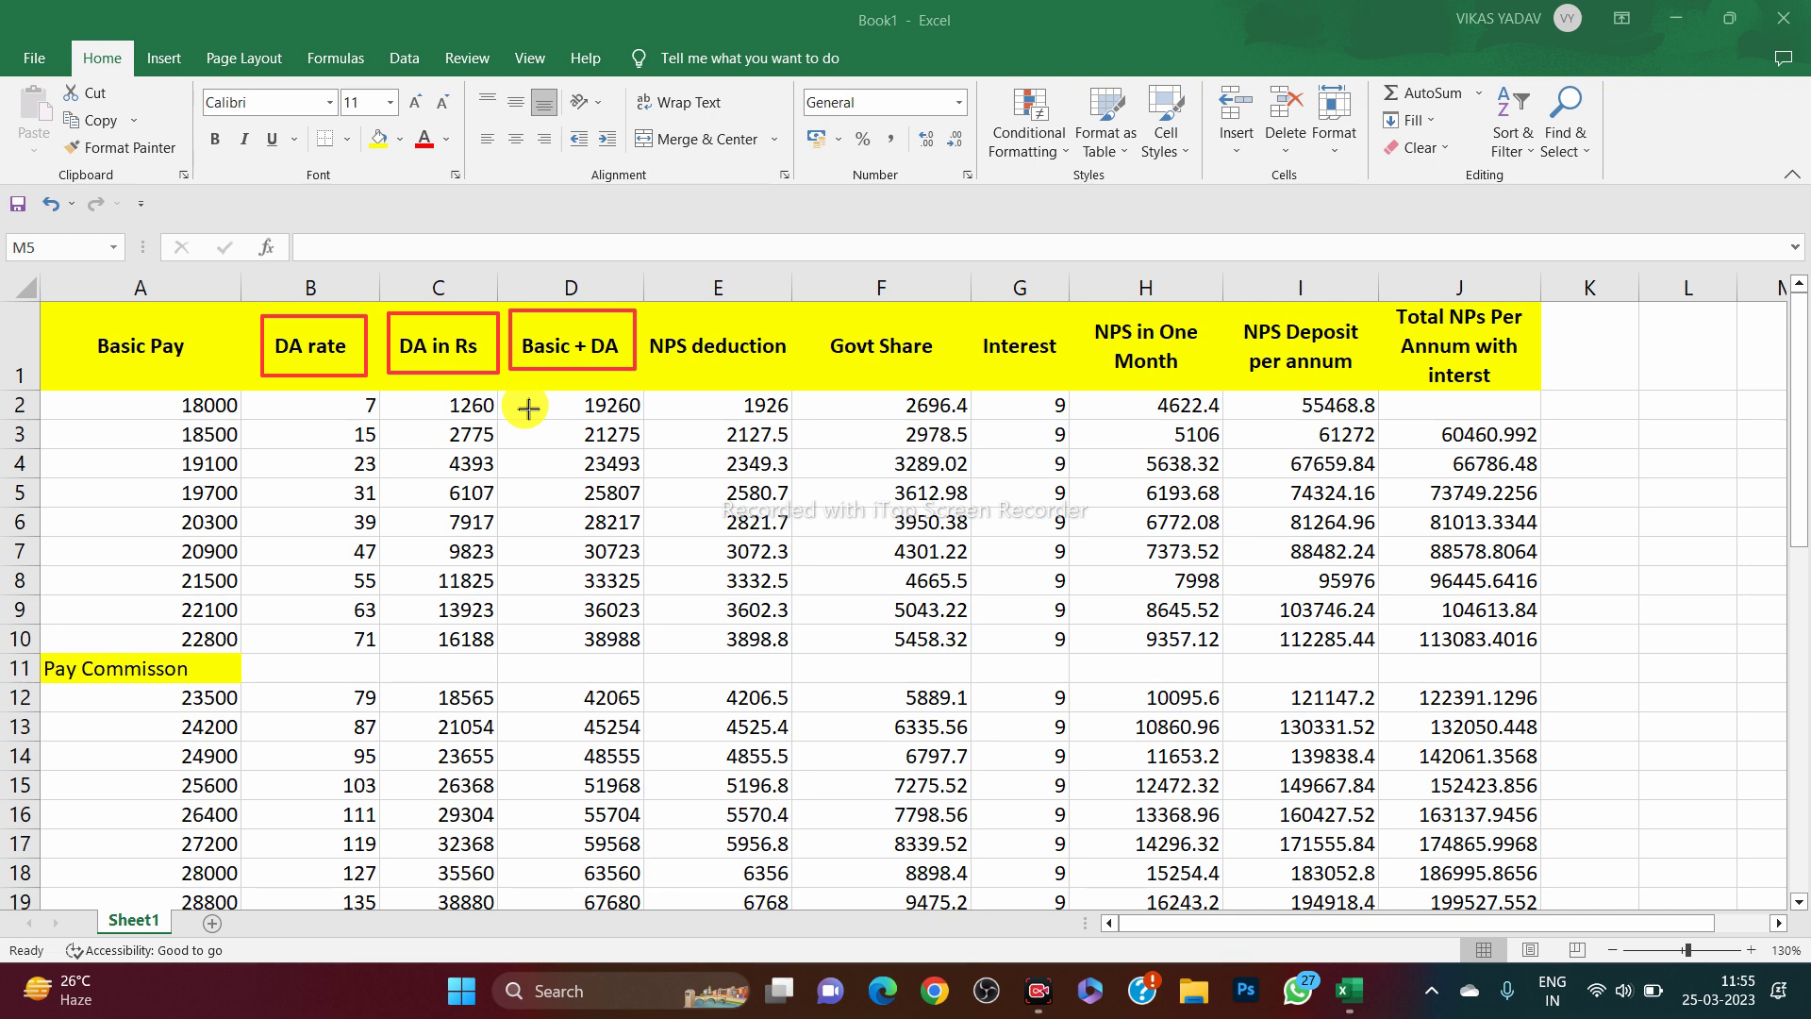
drag(518, 387, 651, 422)
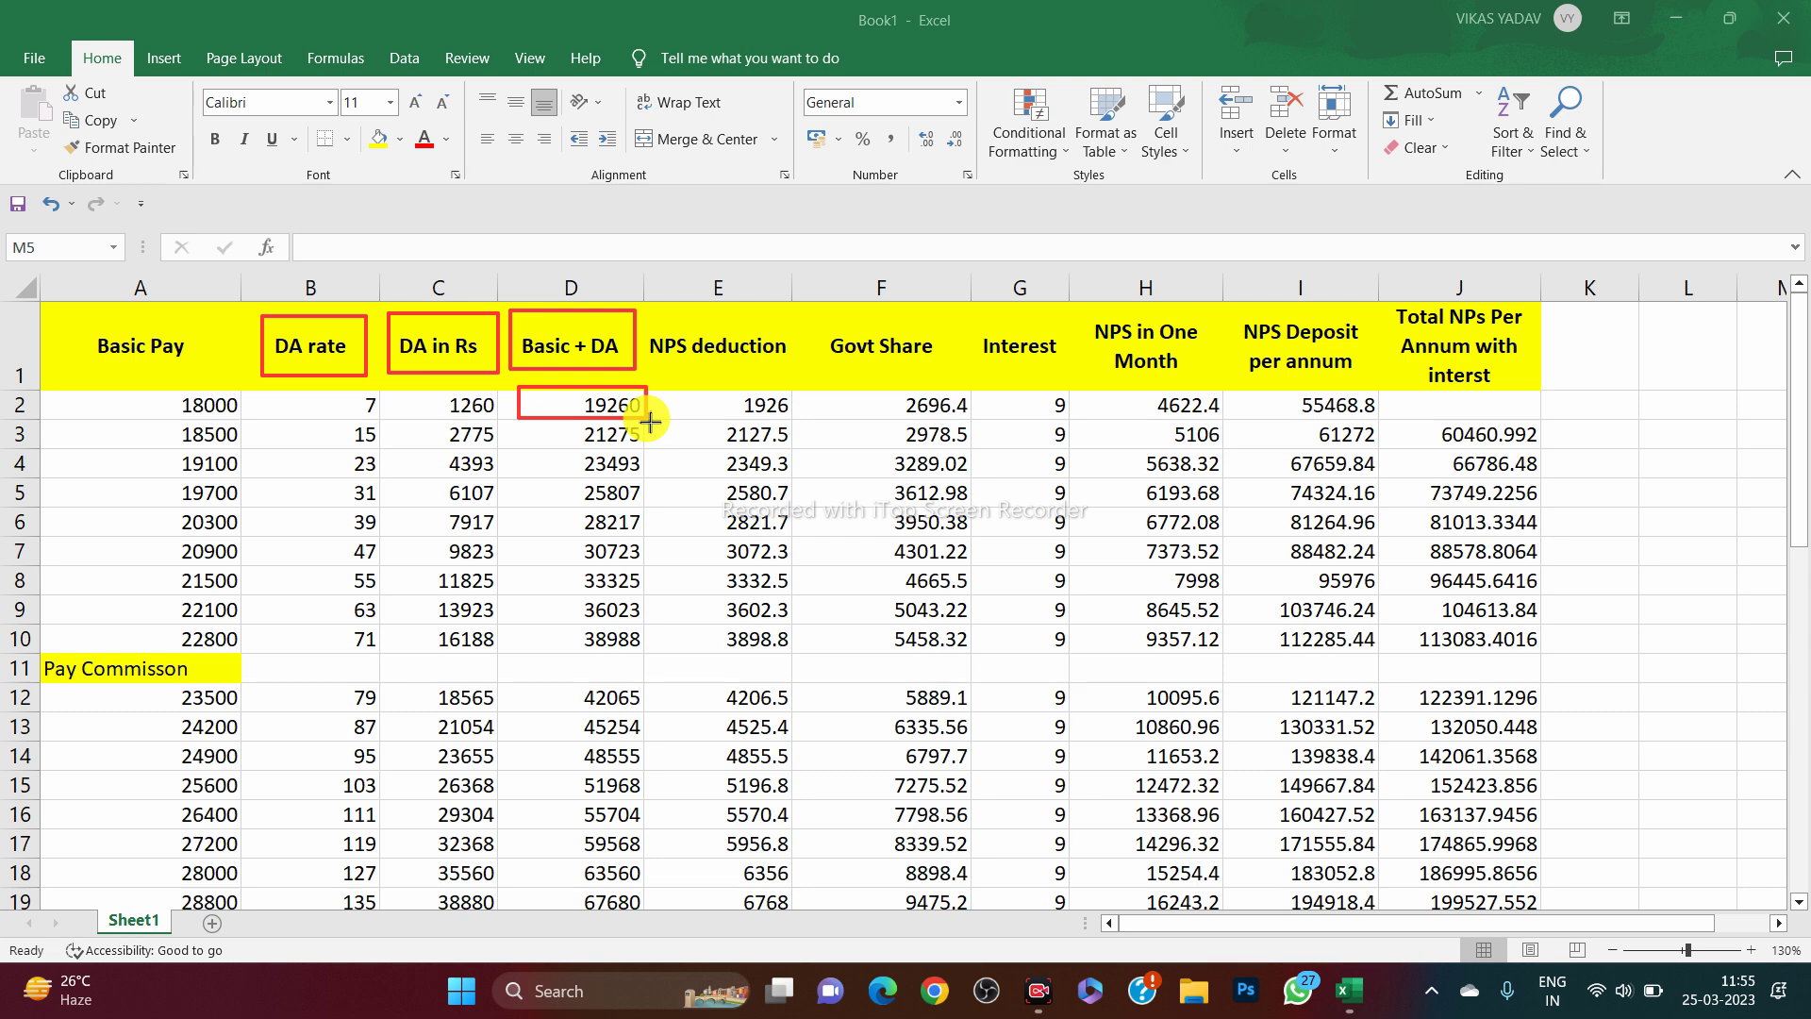
Outline the NPS deduction heading and the first-row Basic + DA and NPS deduction amounts in red
mouse_move(647, 319)
mouse_down()
mouse_move(781, 387)
mouse_move(795, 364)
mouse_up()
click(740, 388)
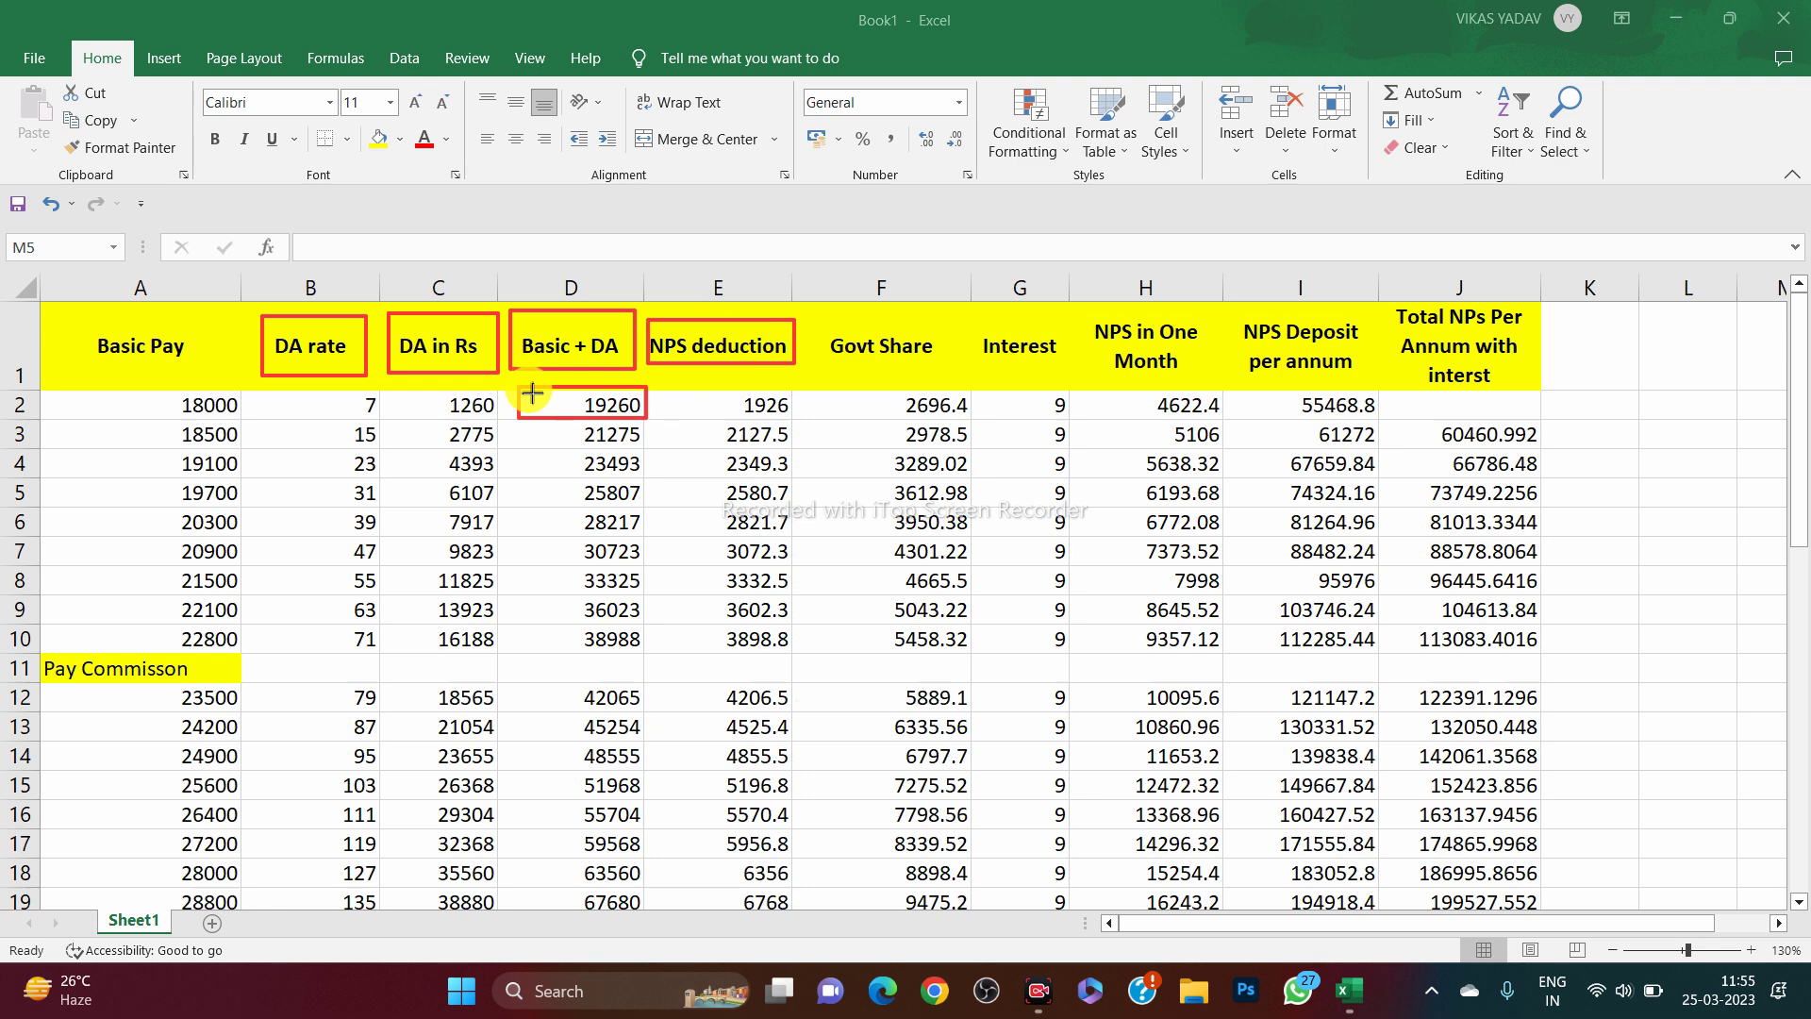
drag(514, 378, 647, 418)
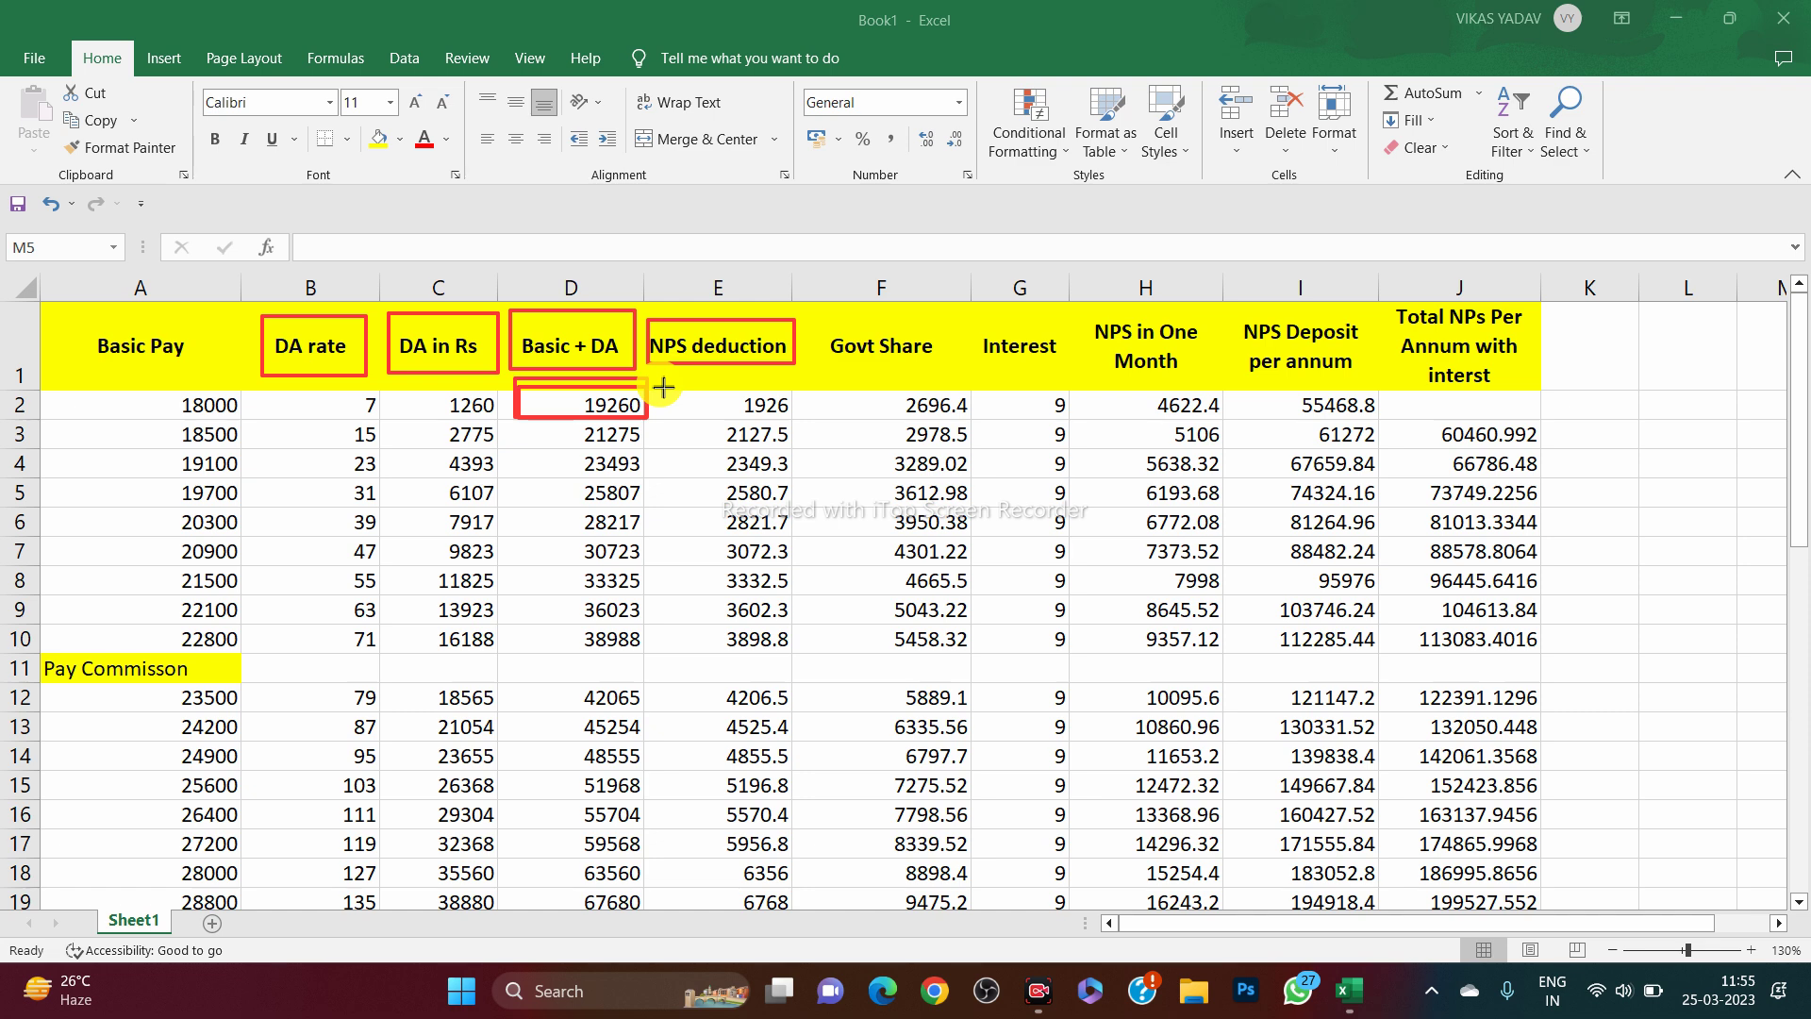
drag(663, 387, 798, 422)
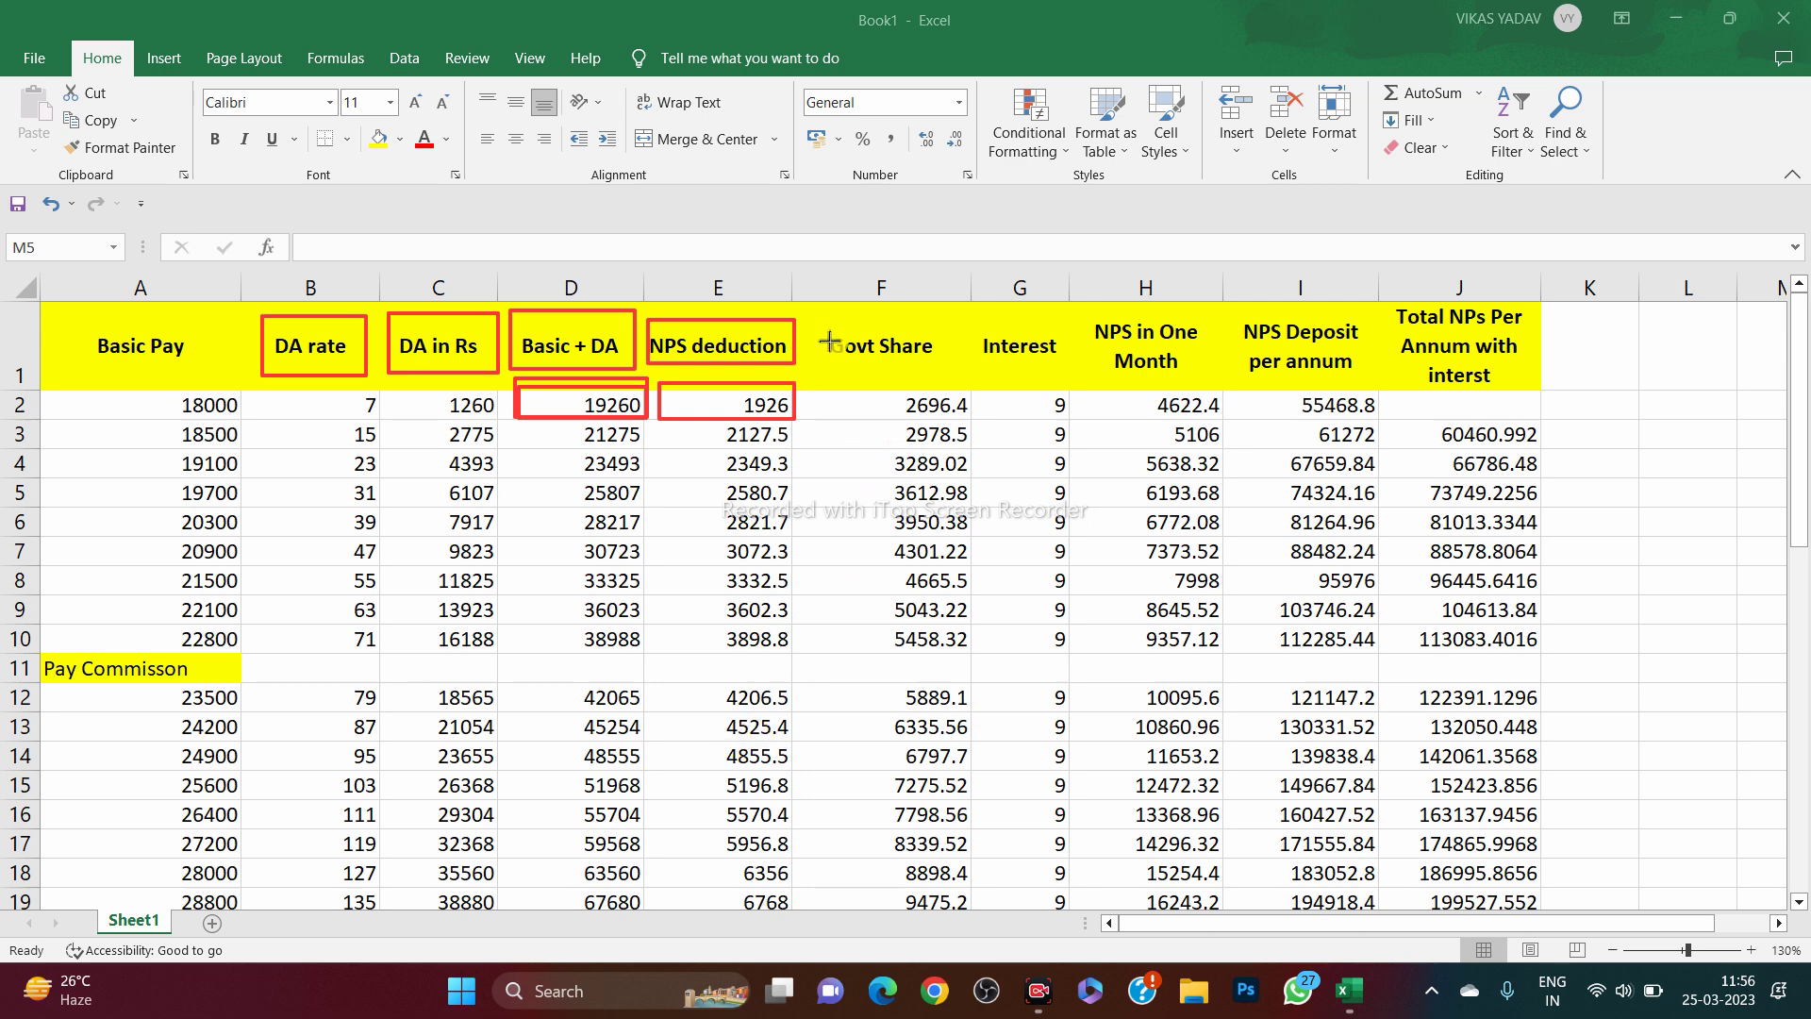
drag(639, 316, 745, 387)
key(ctrl+z)
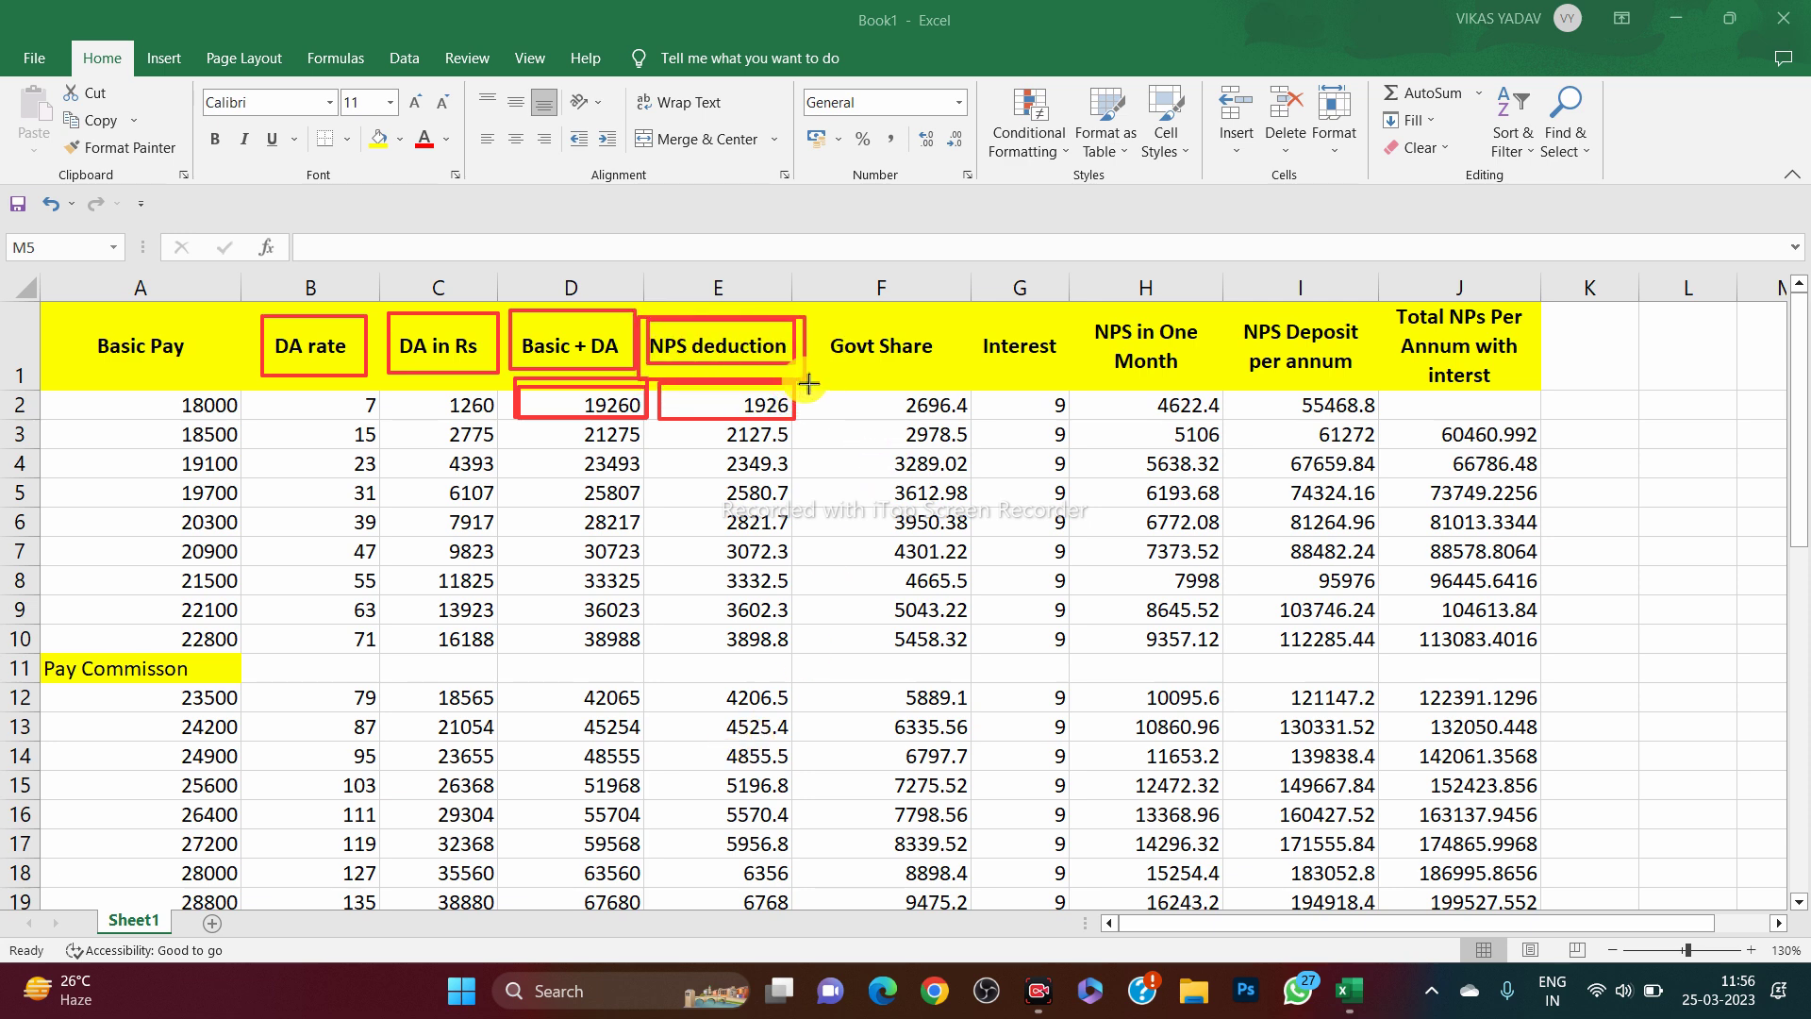
Outline the Govt Share heading and first amount, the Interest column and the NPS in One Month heading, and clear all markings
drag(824, 322, 974, 380)
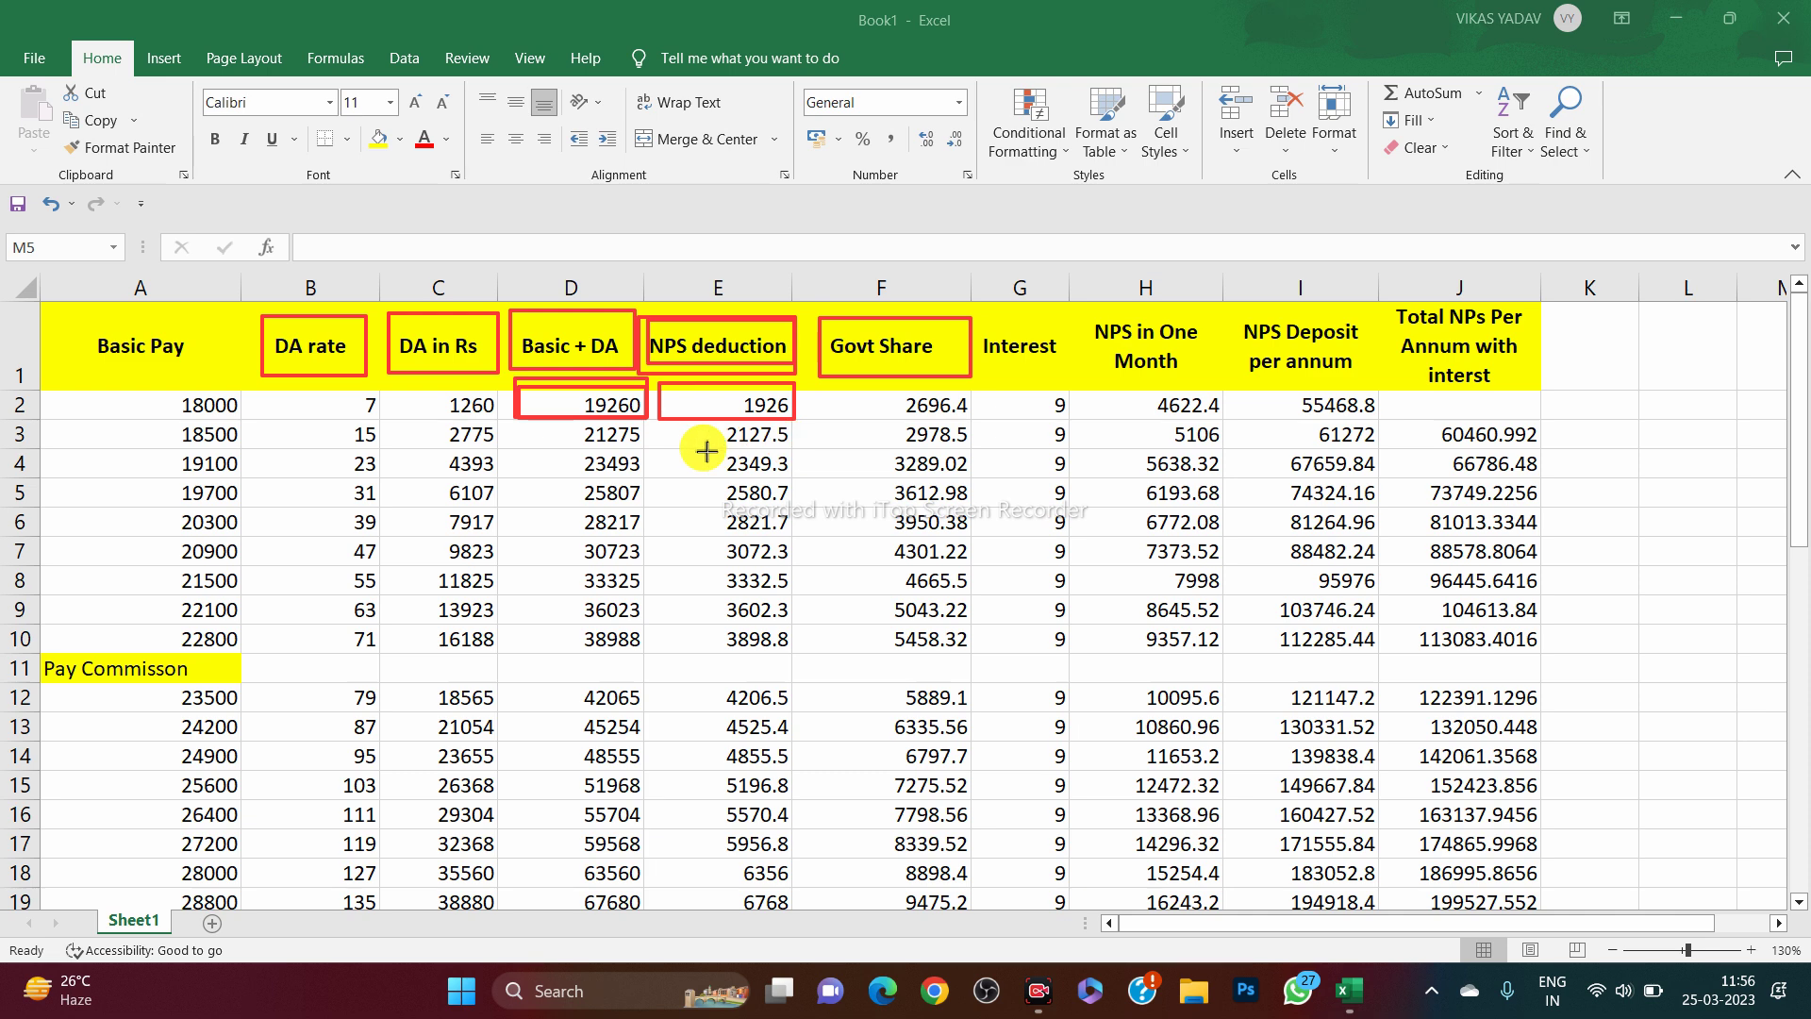
drag(512, 303, 650, 418)
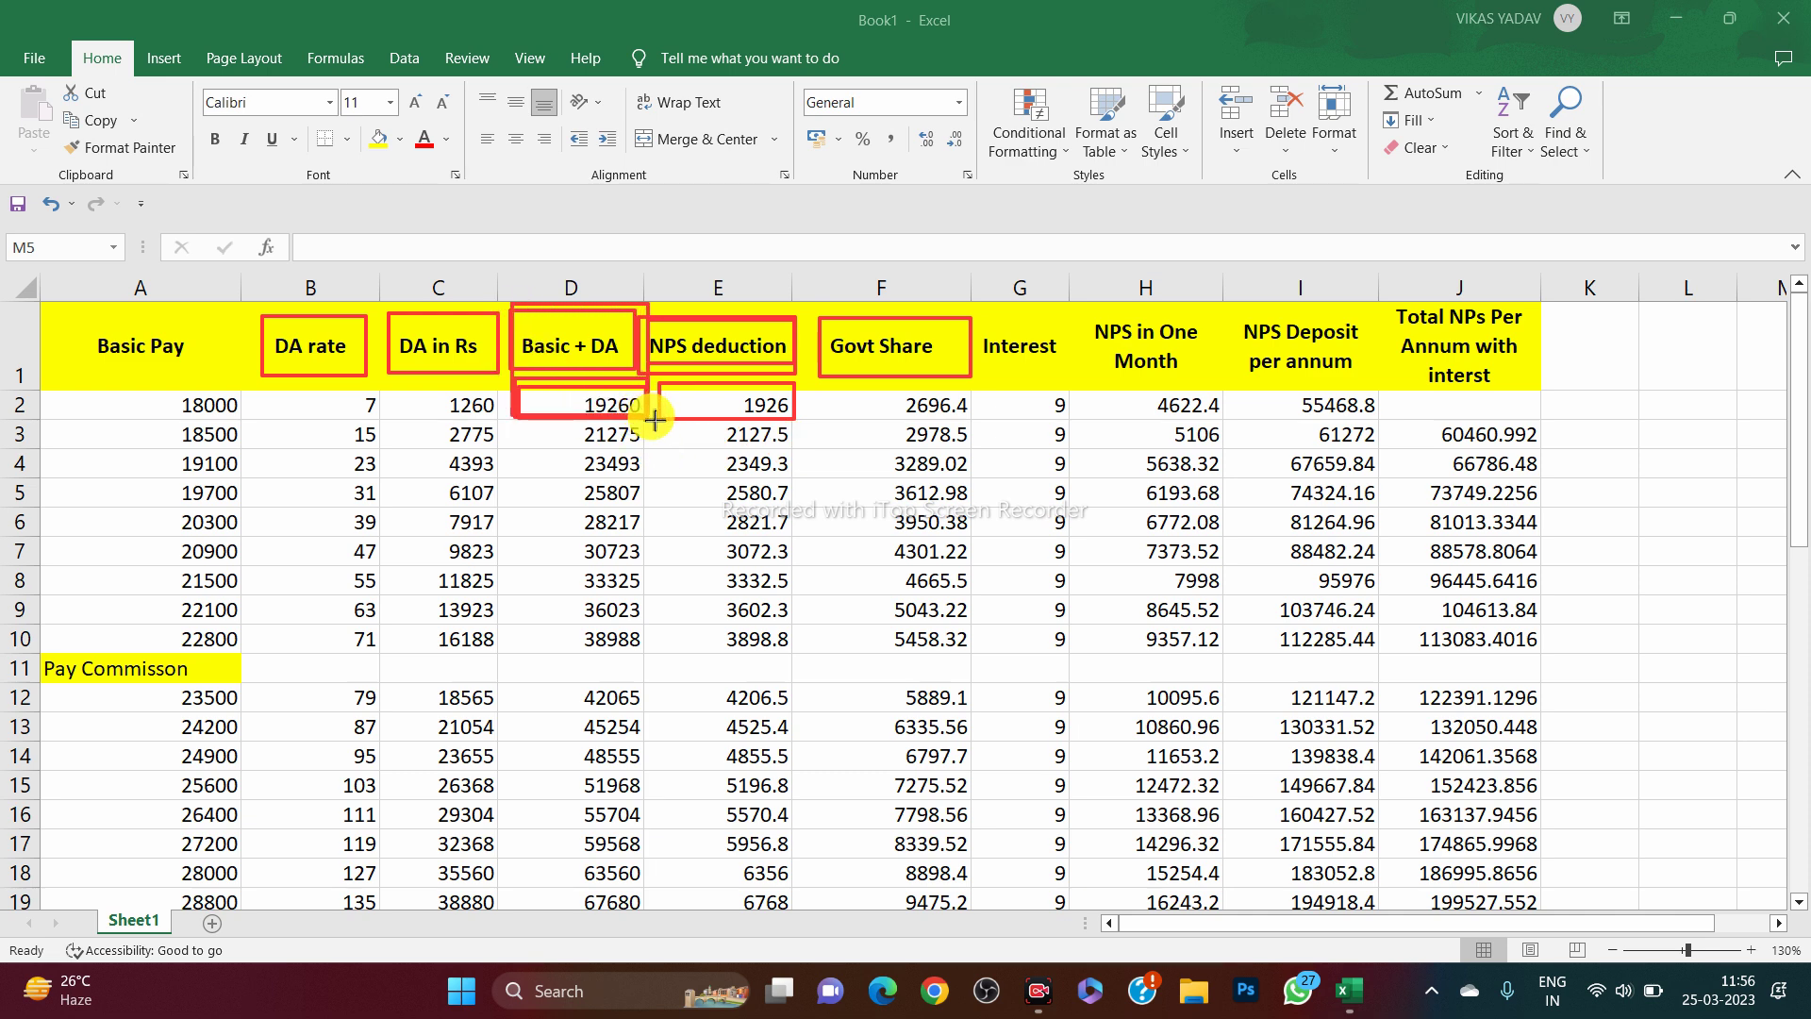
drag(828, 382, 979, 422)
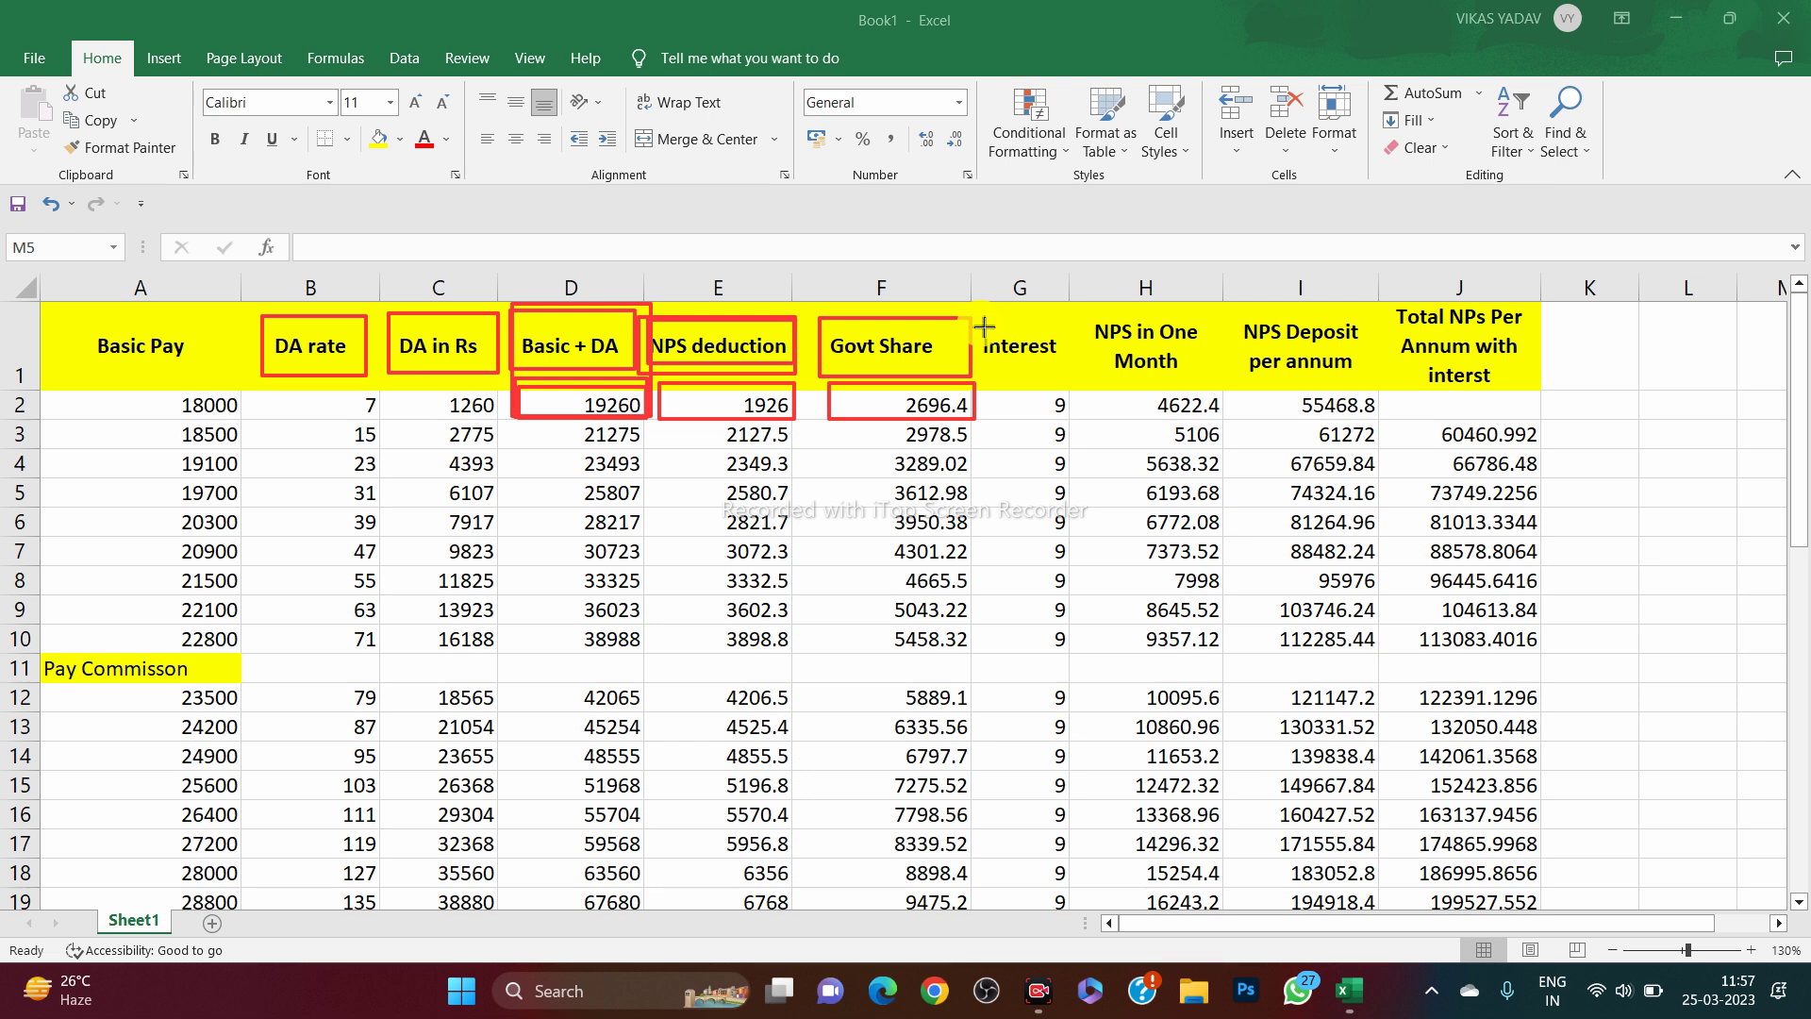
drag(983, 326, 1078, 680)
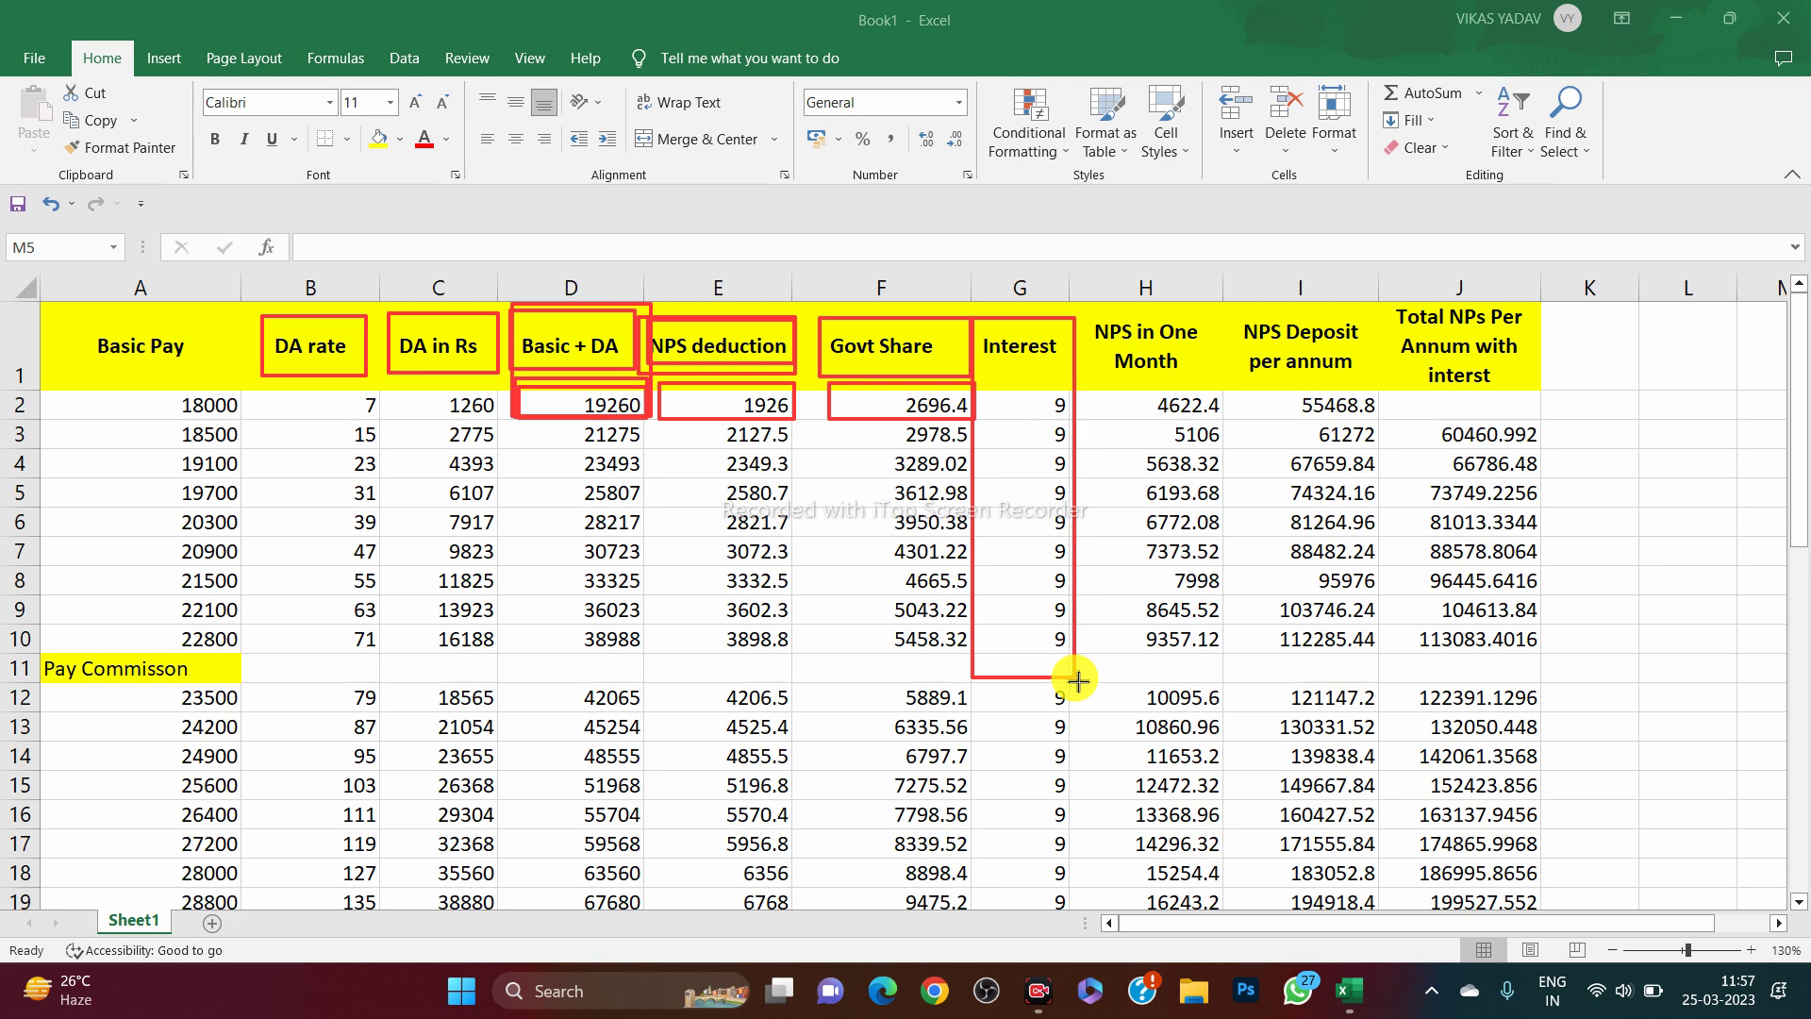
drag(1078, 680, 1078, 680)
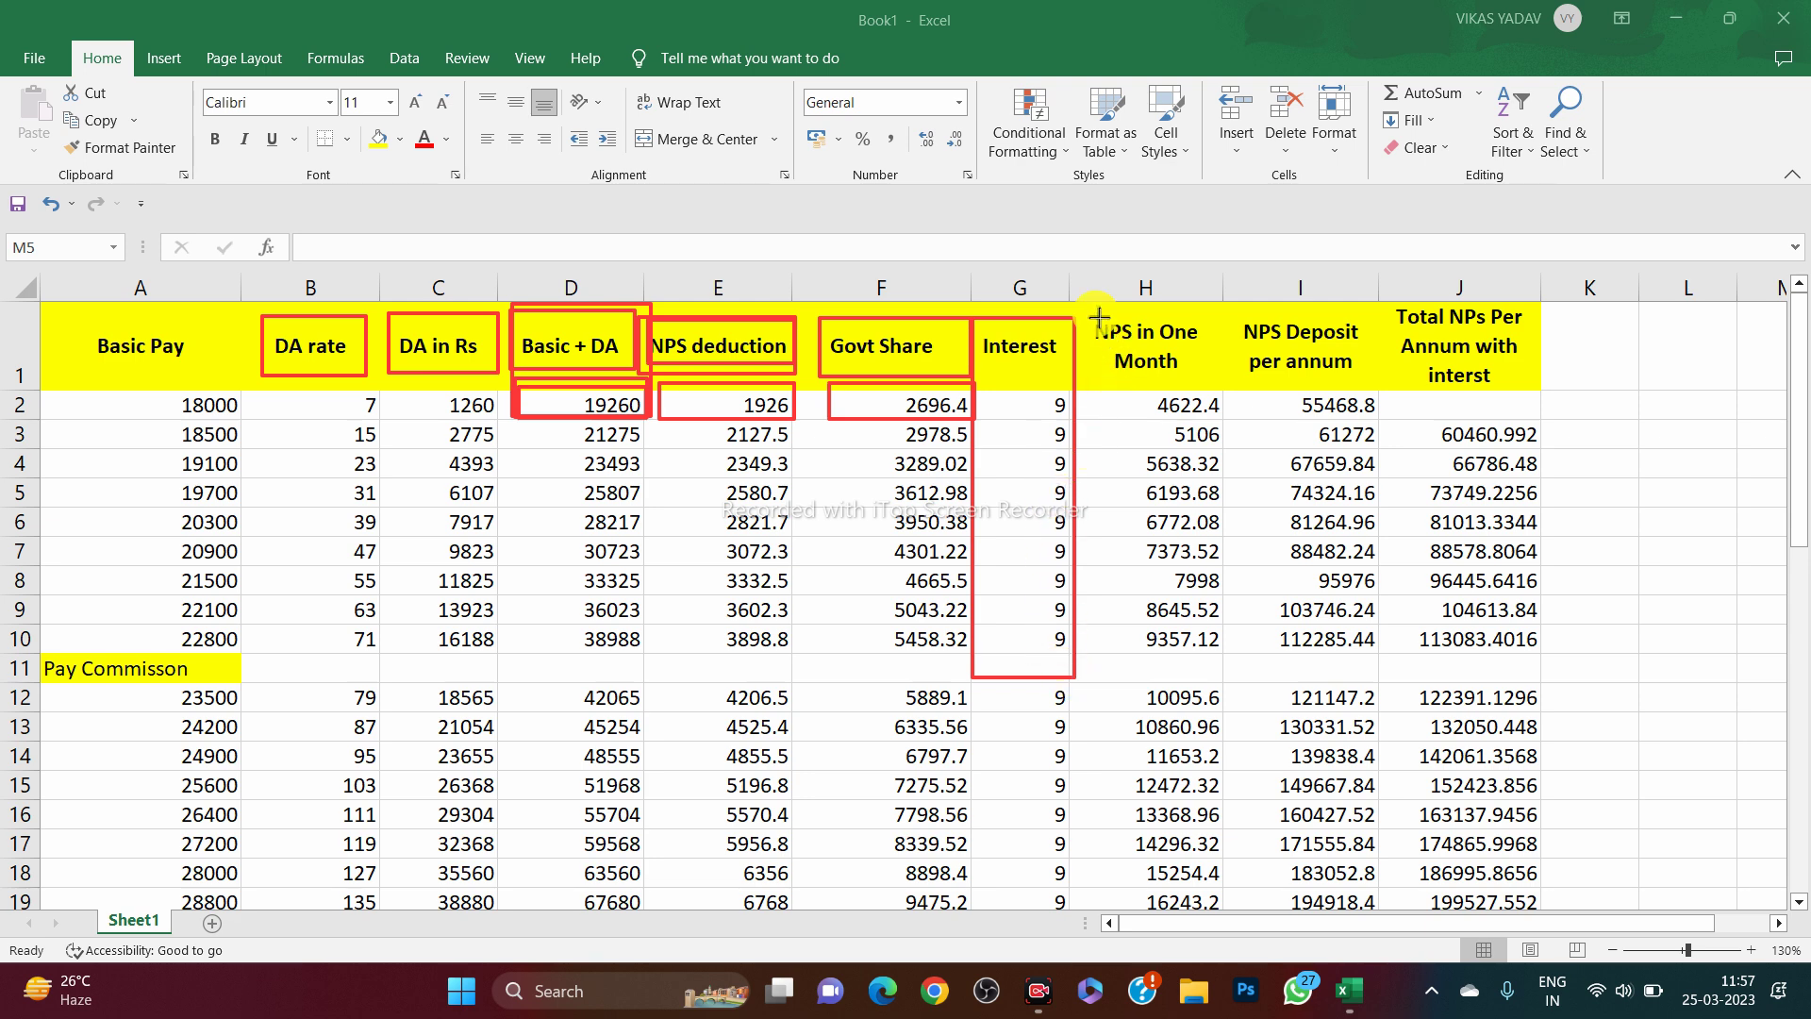
drag(1093, 307, 1215, 395)
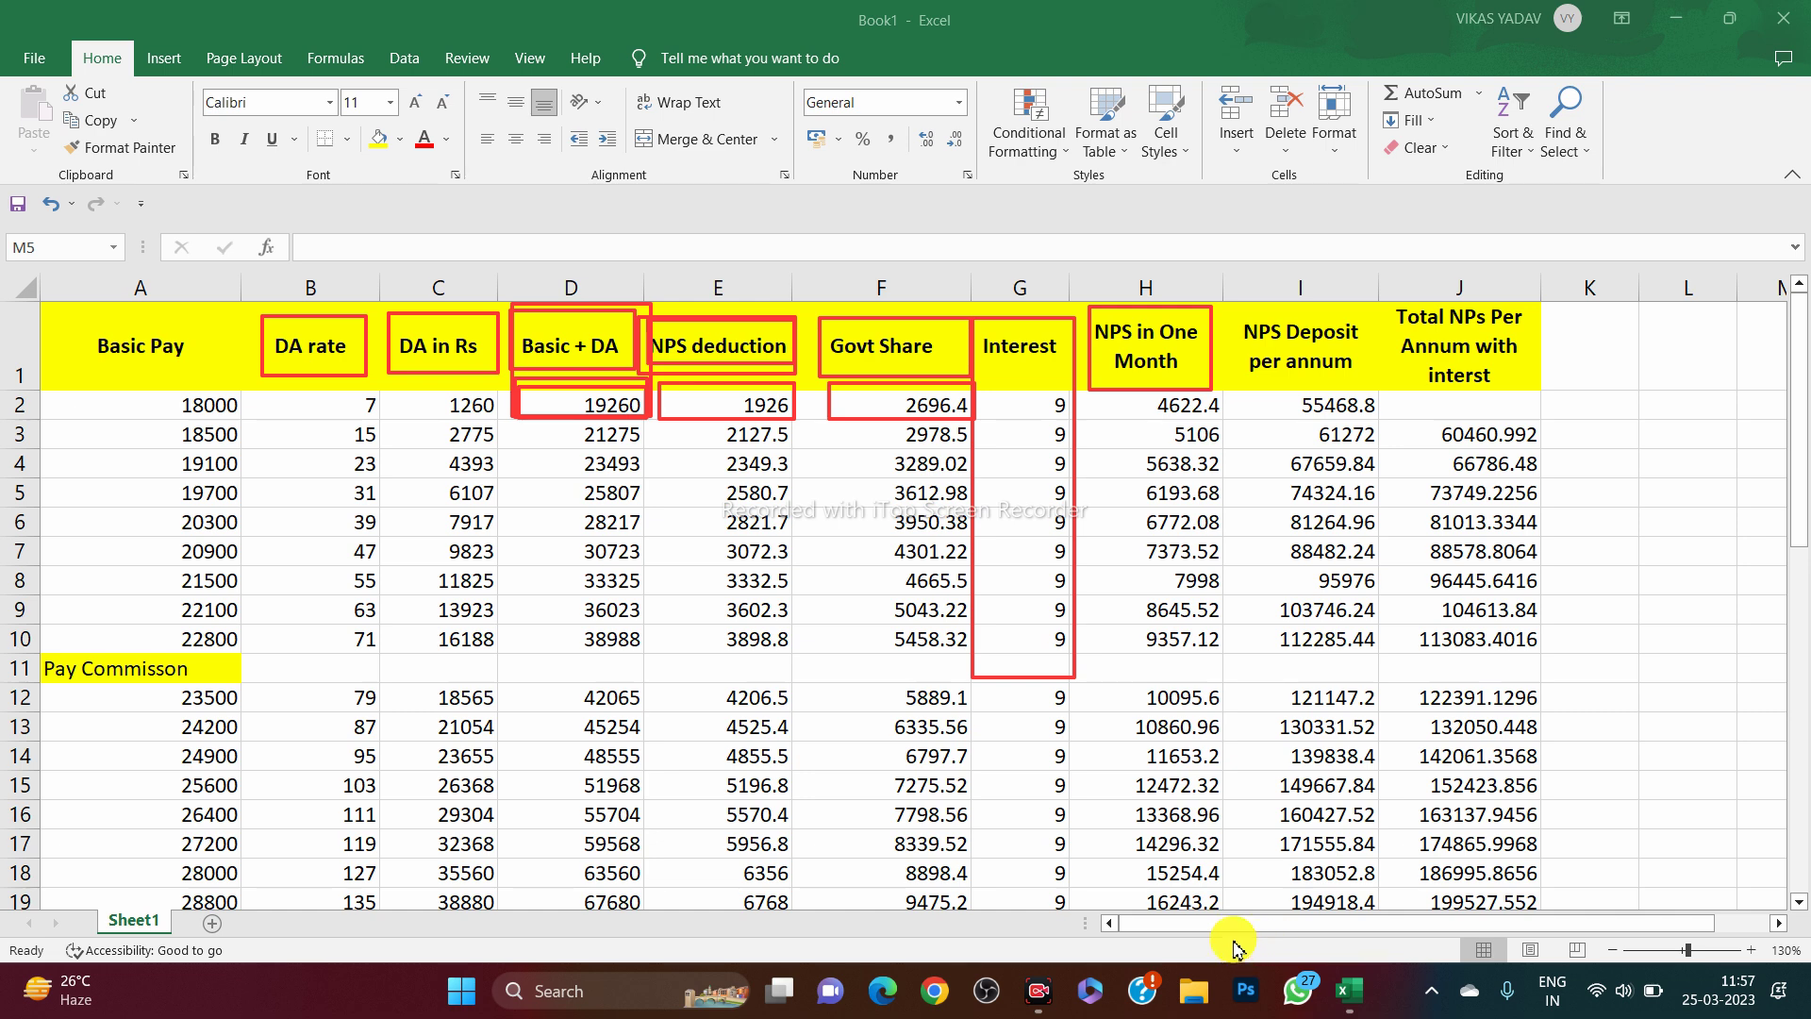
key(Escape)
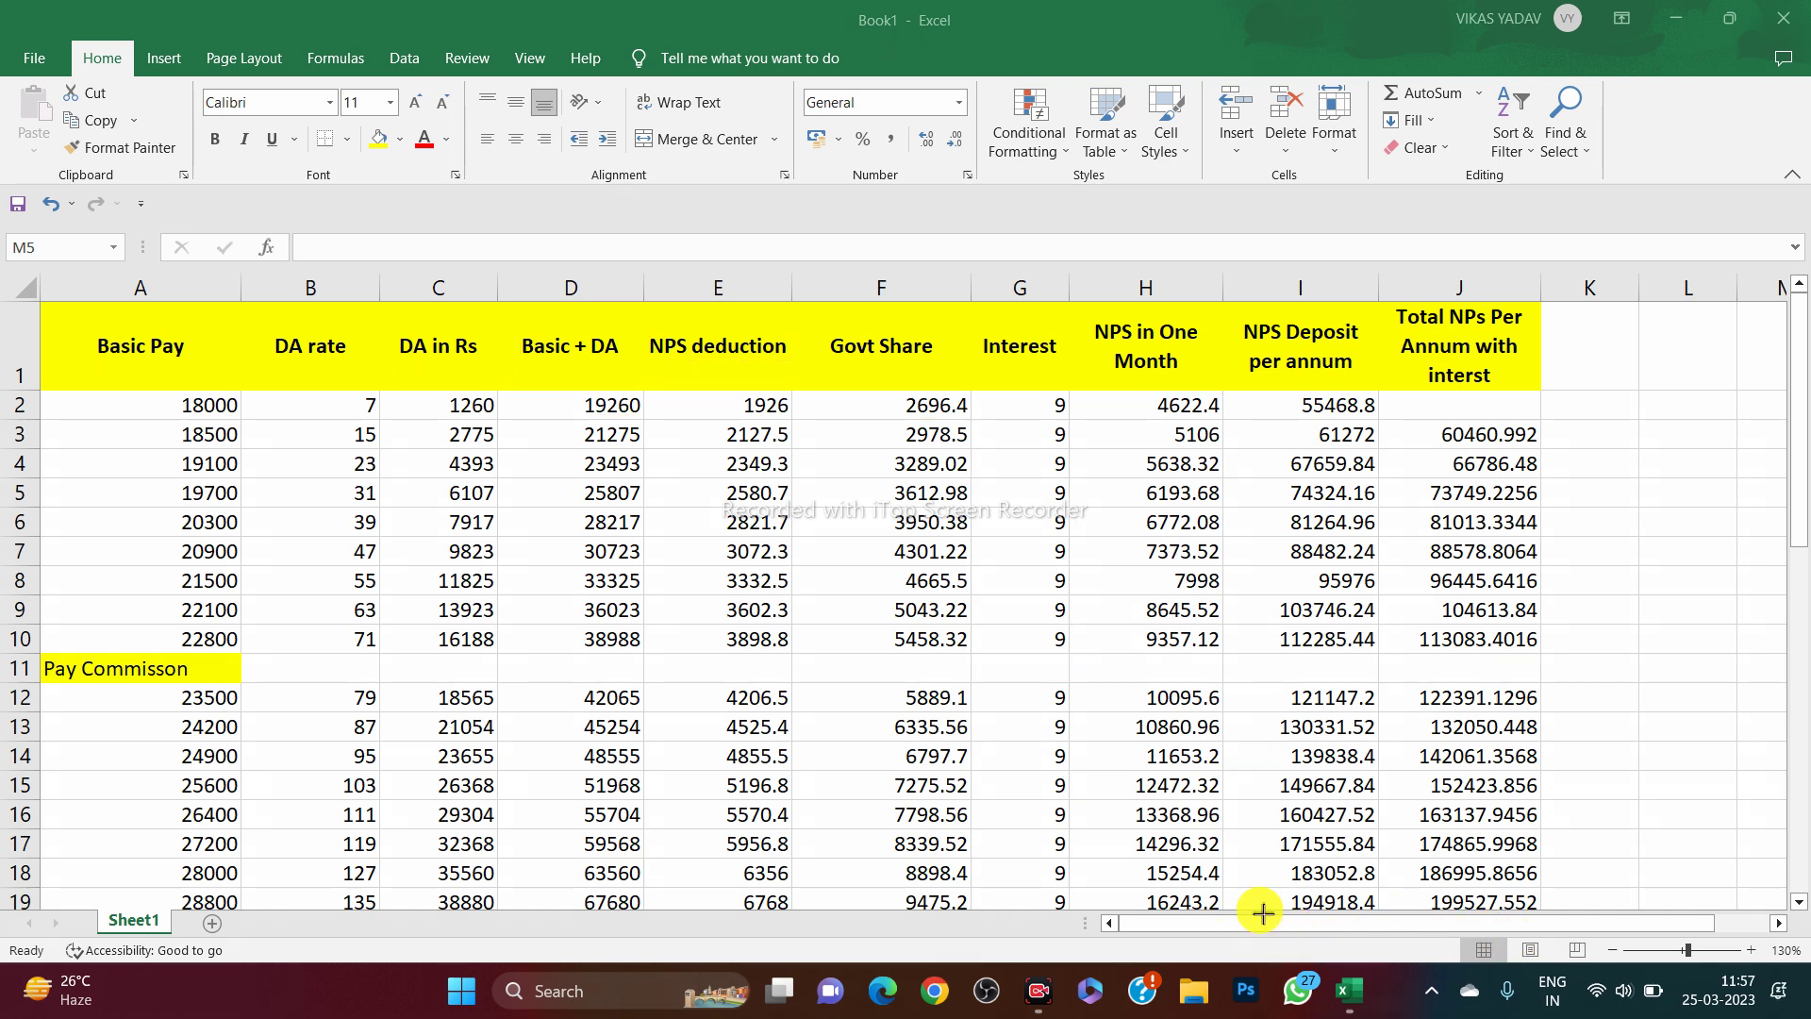
Outline the headings and first-row values of NPS deduction, Govt Share, Interest, NPS in One Month and NPS Deposit per annum
mouse_move(652, 312)
mouse_down()
mouse_move(696, 366)
mouse_move(791, 424)
mouse_up()
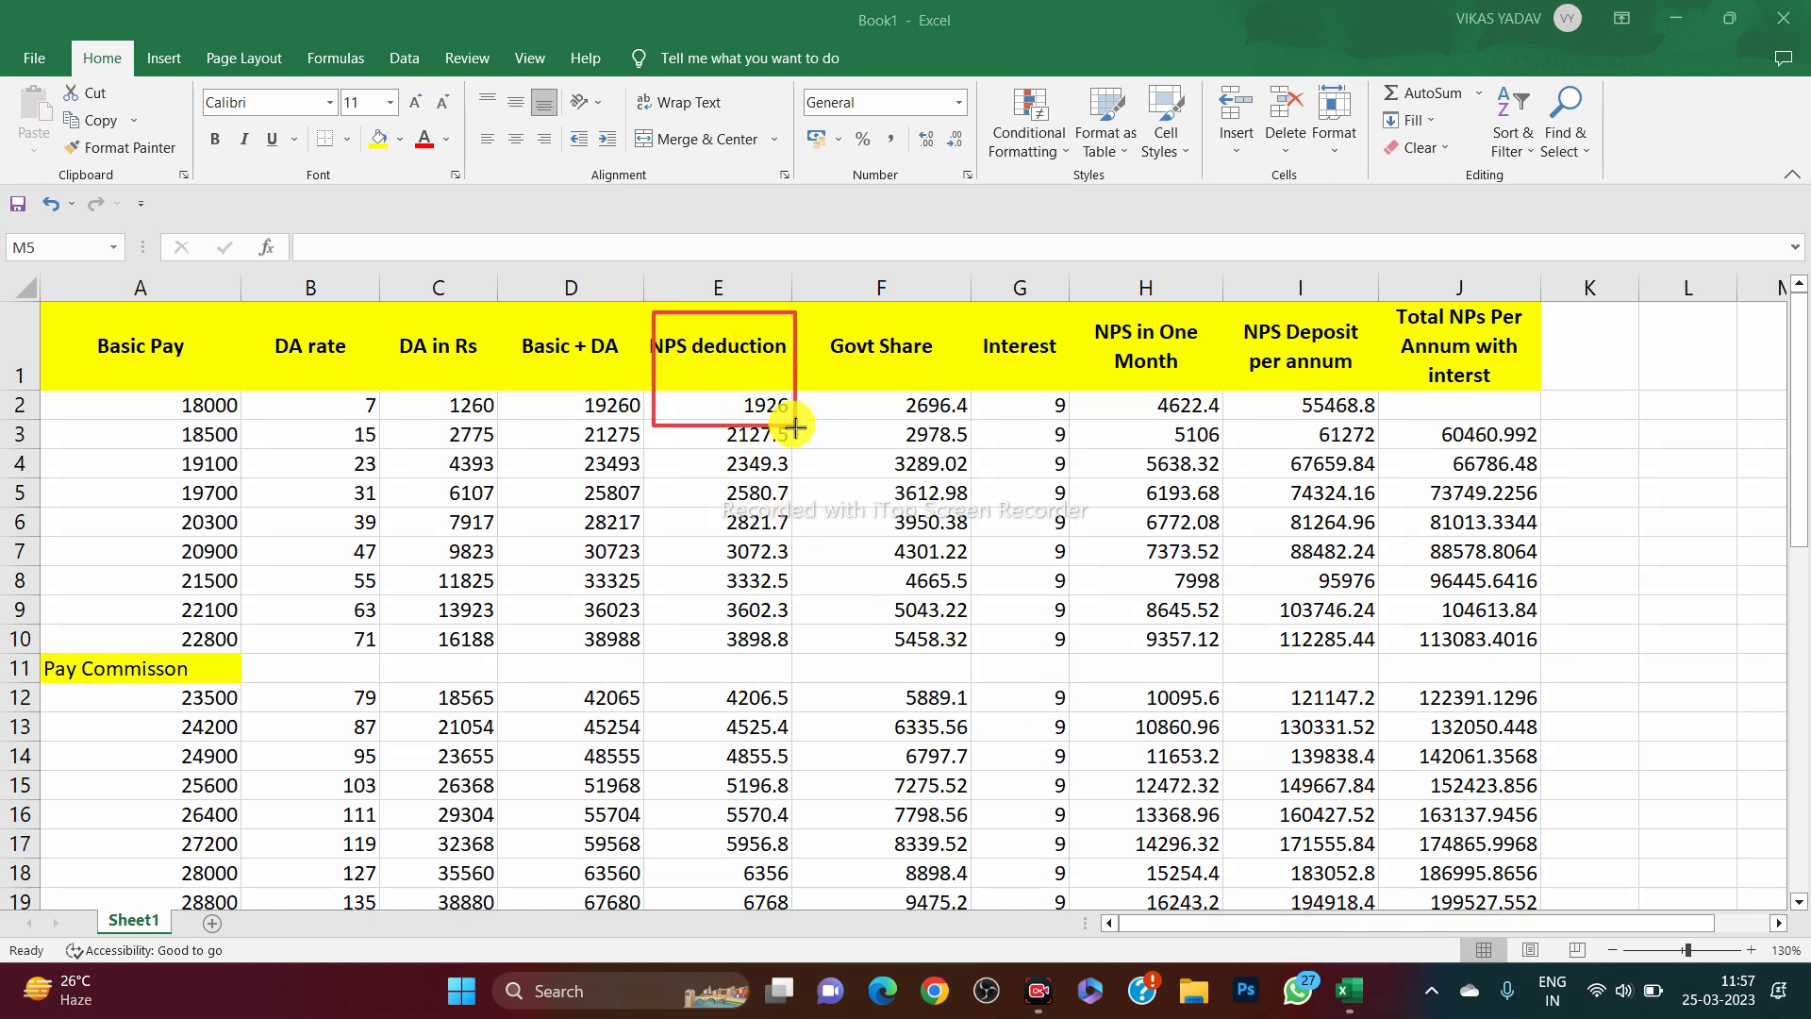
mouse_move(815, 295)
mouse_down()
mouse_move(821, 345)
mouse_move(975, 429)
mouse_up()
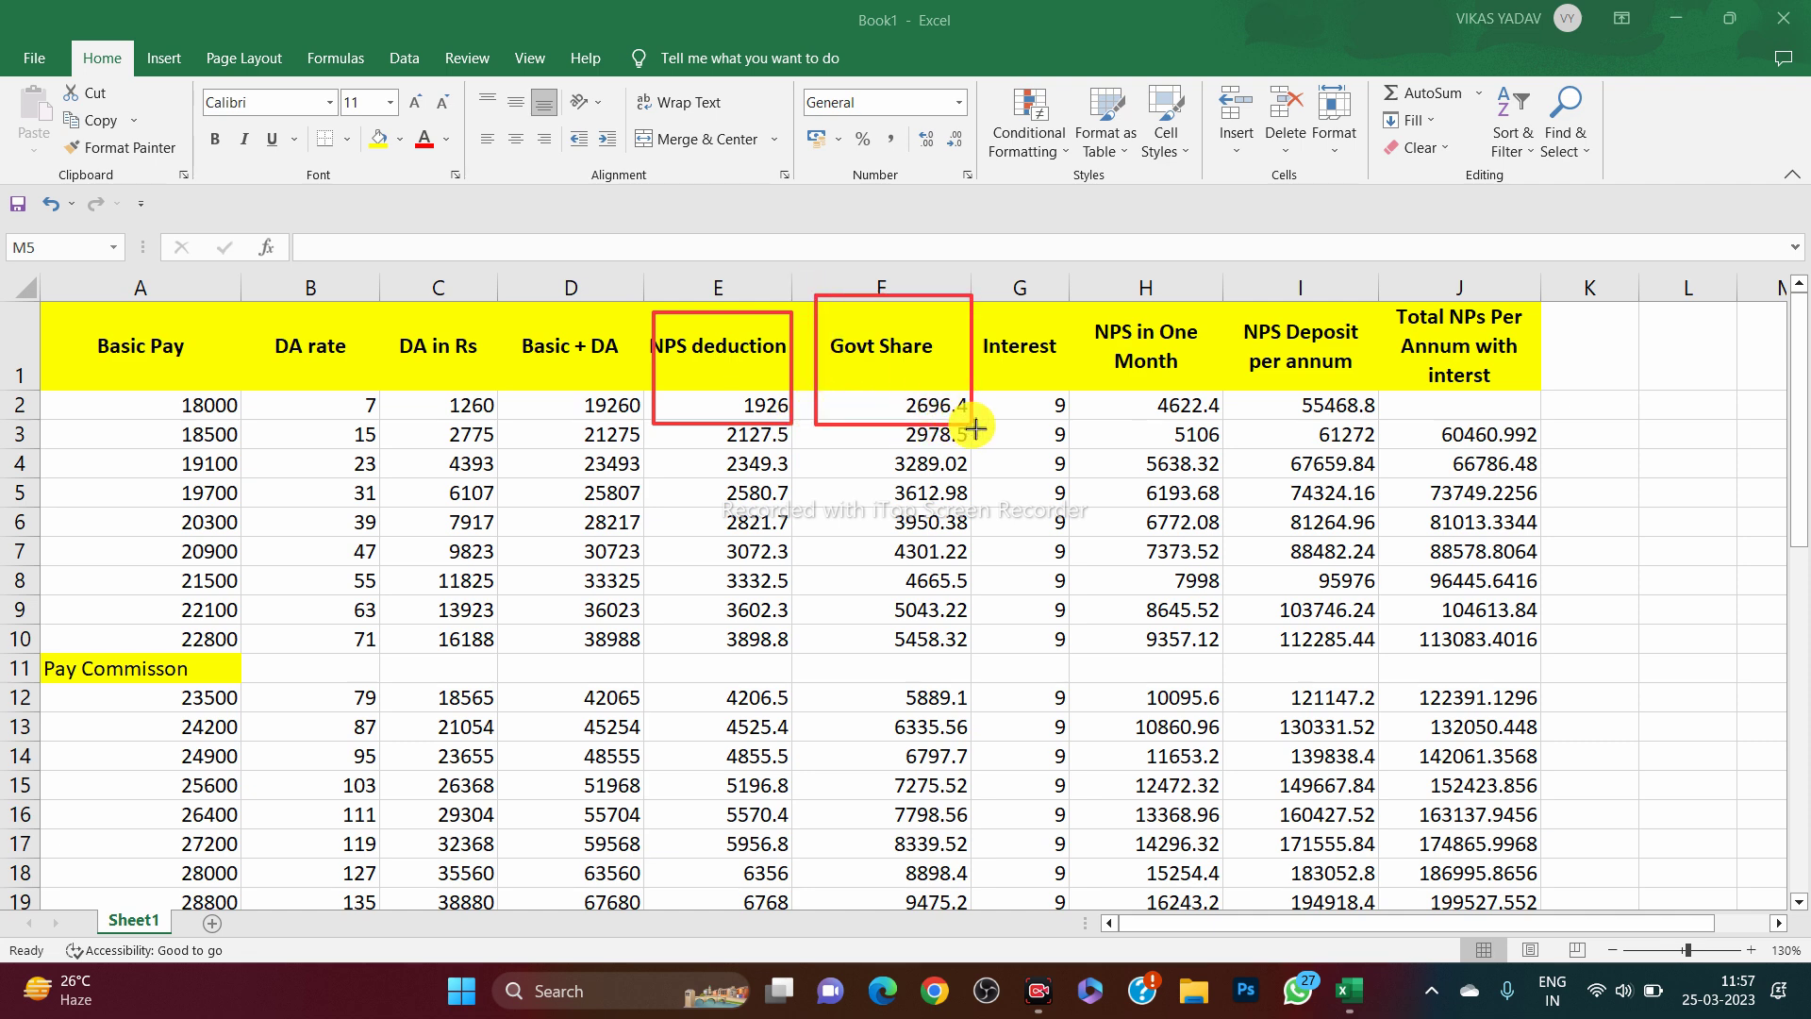
mouse_move(1081, 299)
mouse_down()
mouse_move(1137, 403)
mouse_move(1225, 442)
mouse_move(1228, 424)
mouse_up()
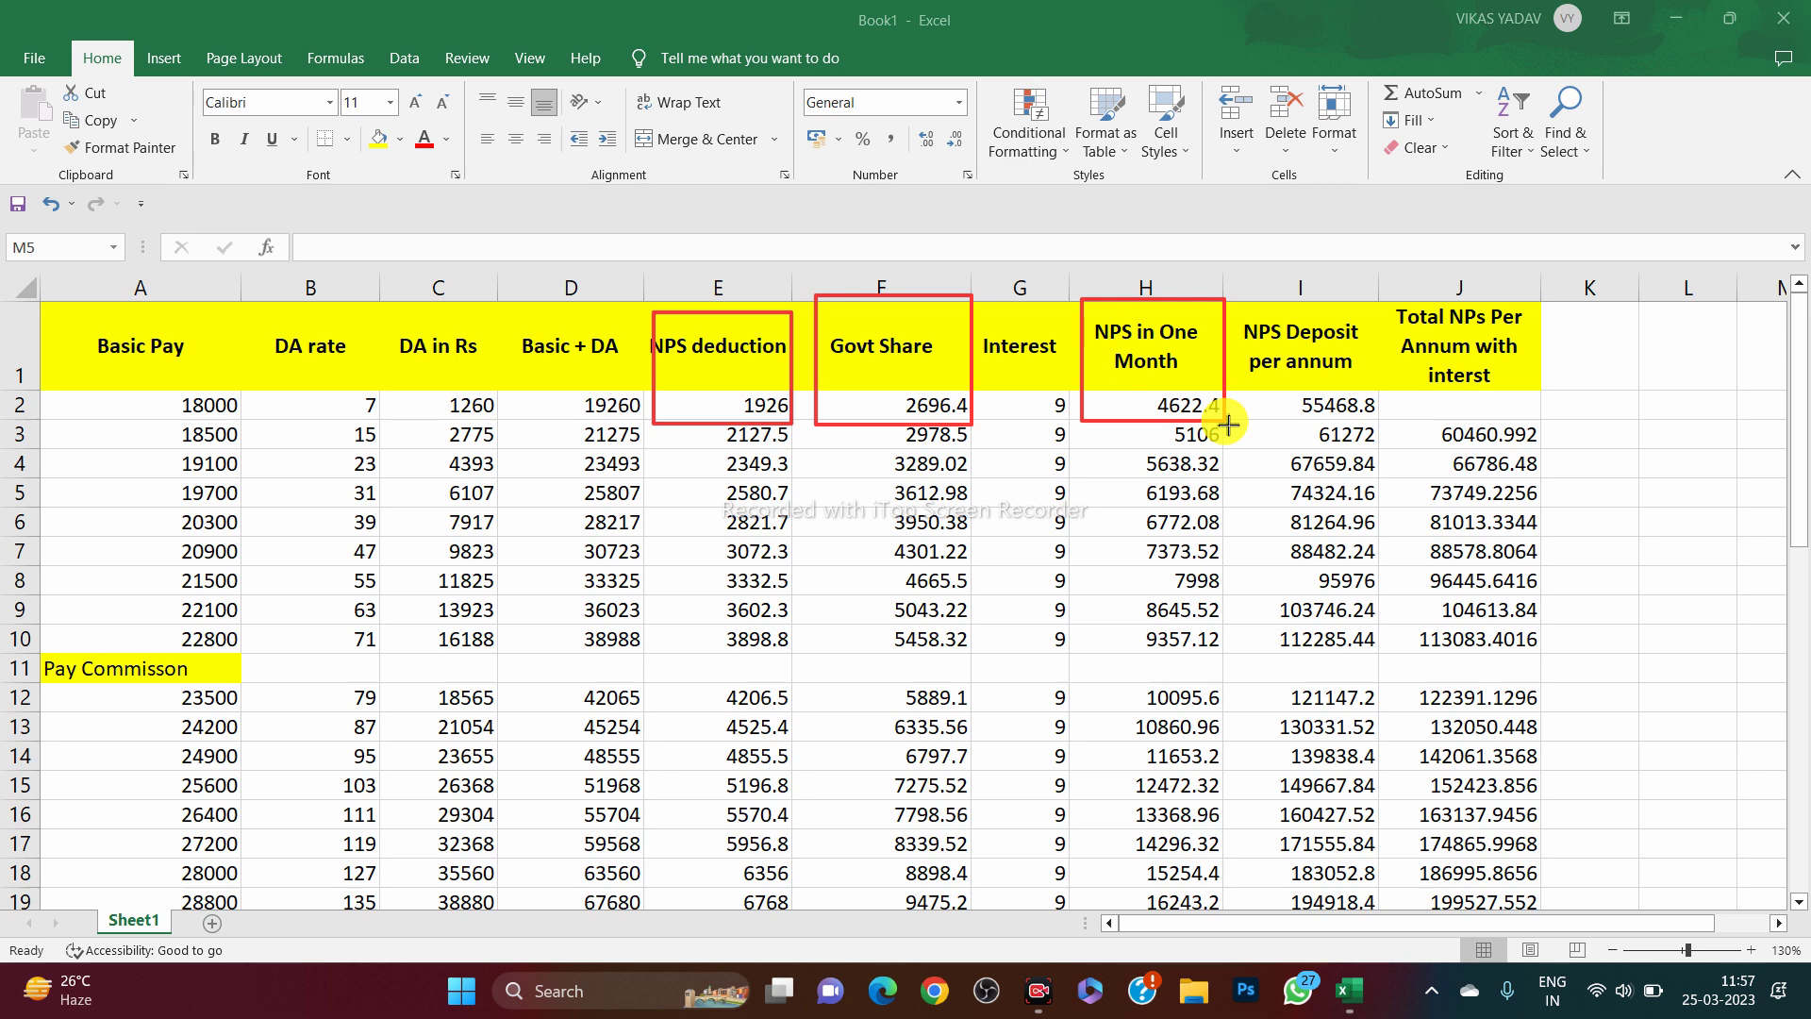
mouse_move(1235, 307)
mouse_down()
mouse_move(1268, 359)
mouse_move(1379, 426)
mouse_up()
drag(1115, 379, 1226, 422)
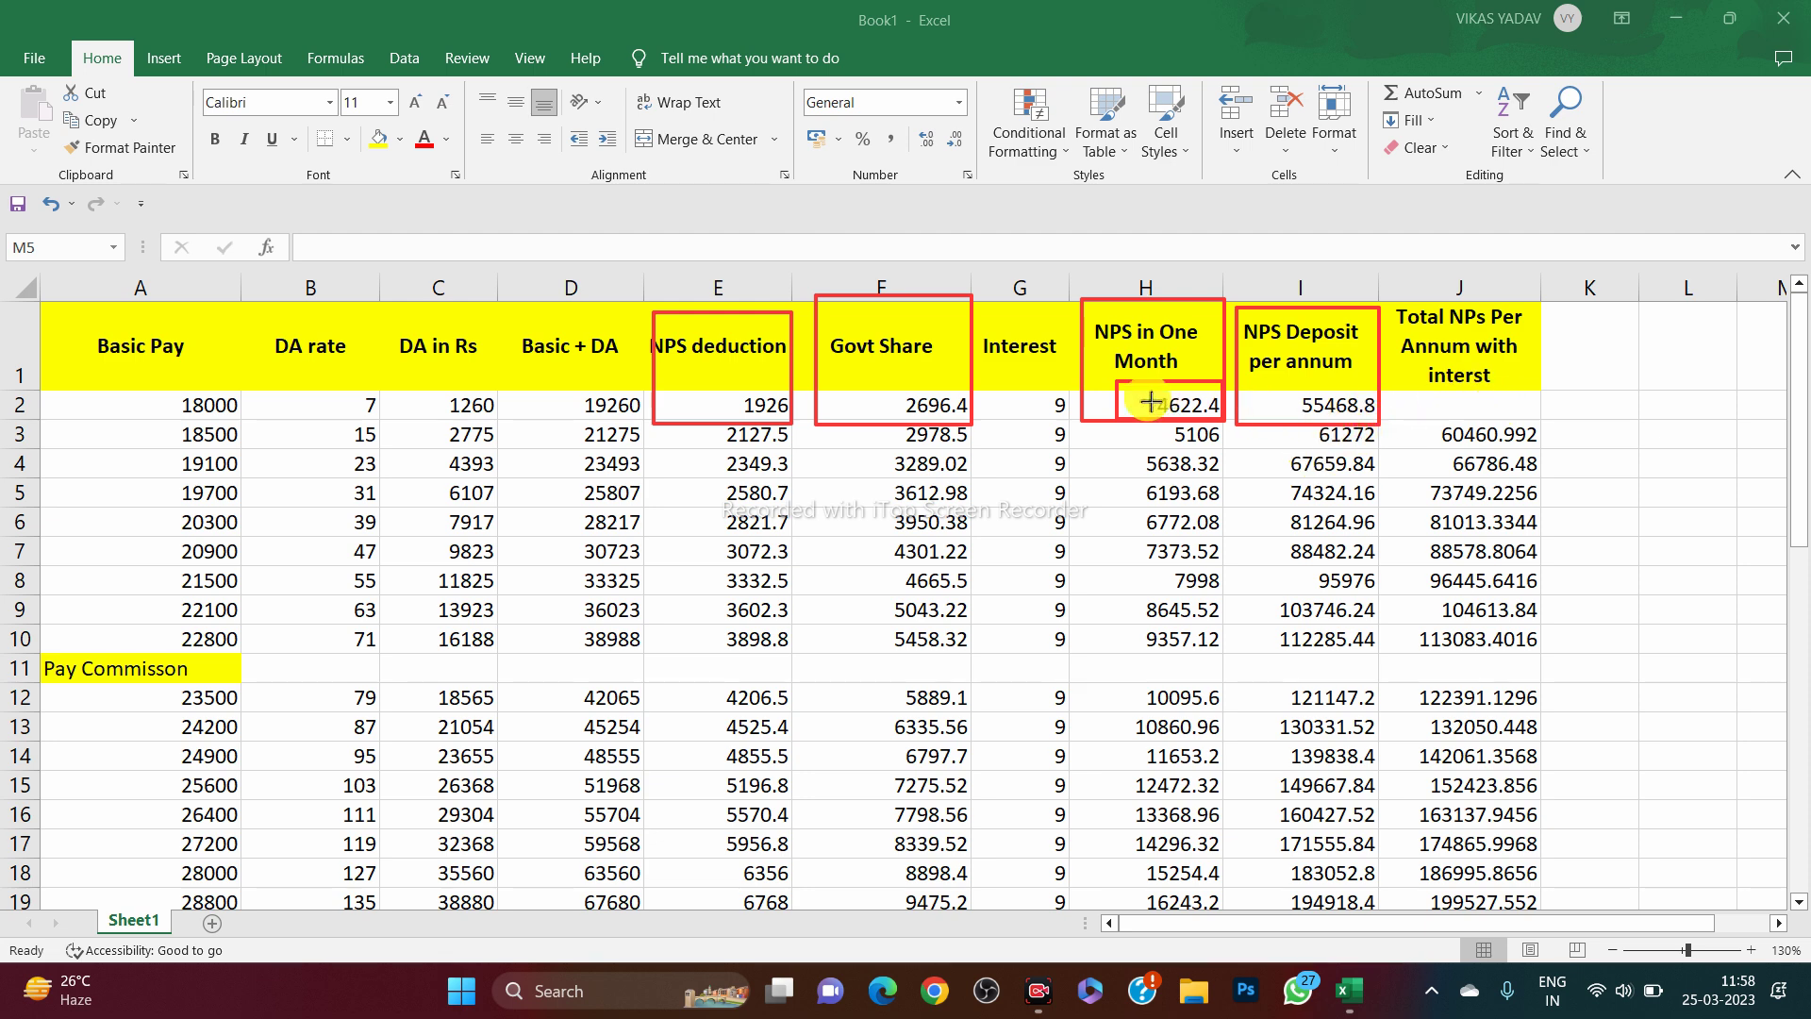
drag(978, 307, 1076, 421)
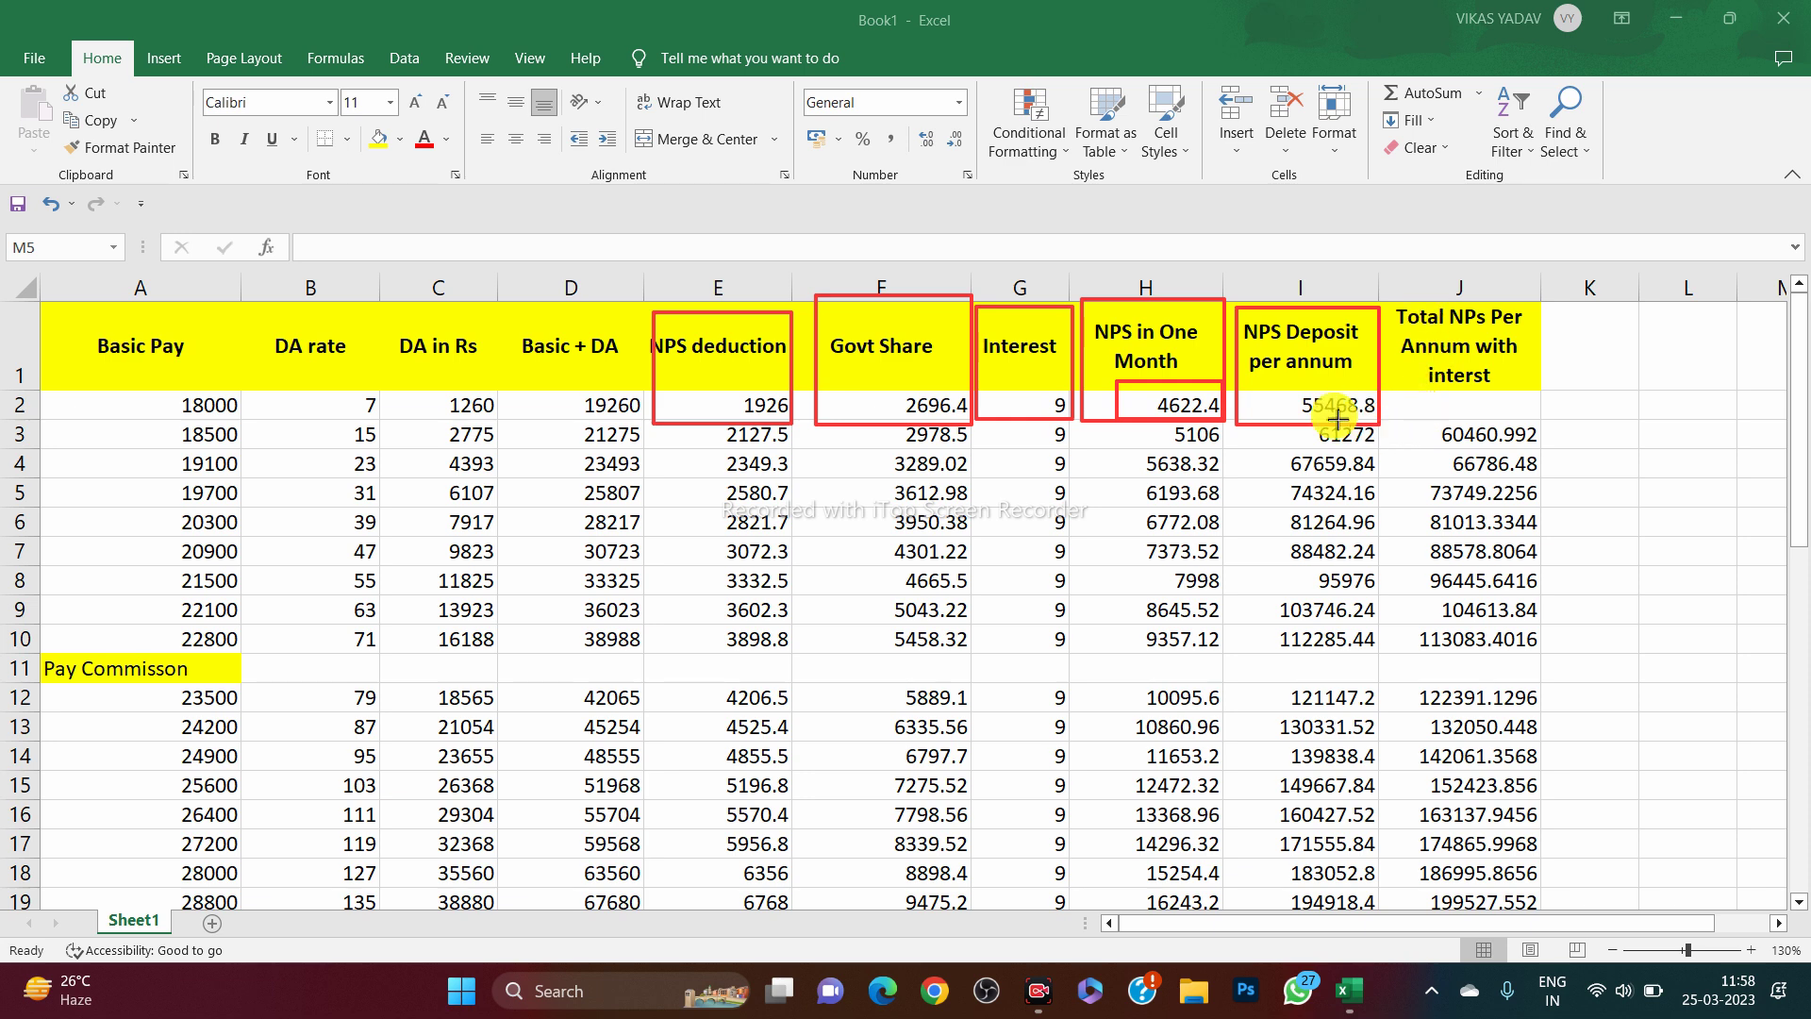
drag(1232, 309, 1381, 425)
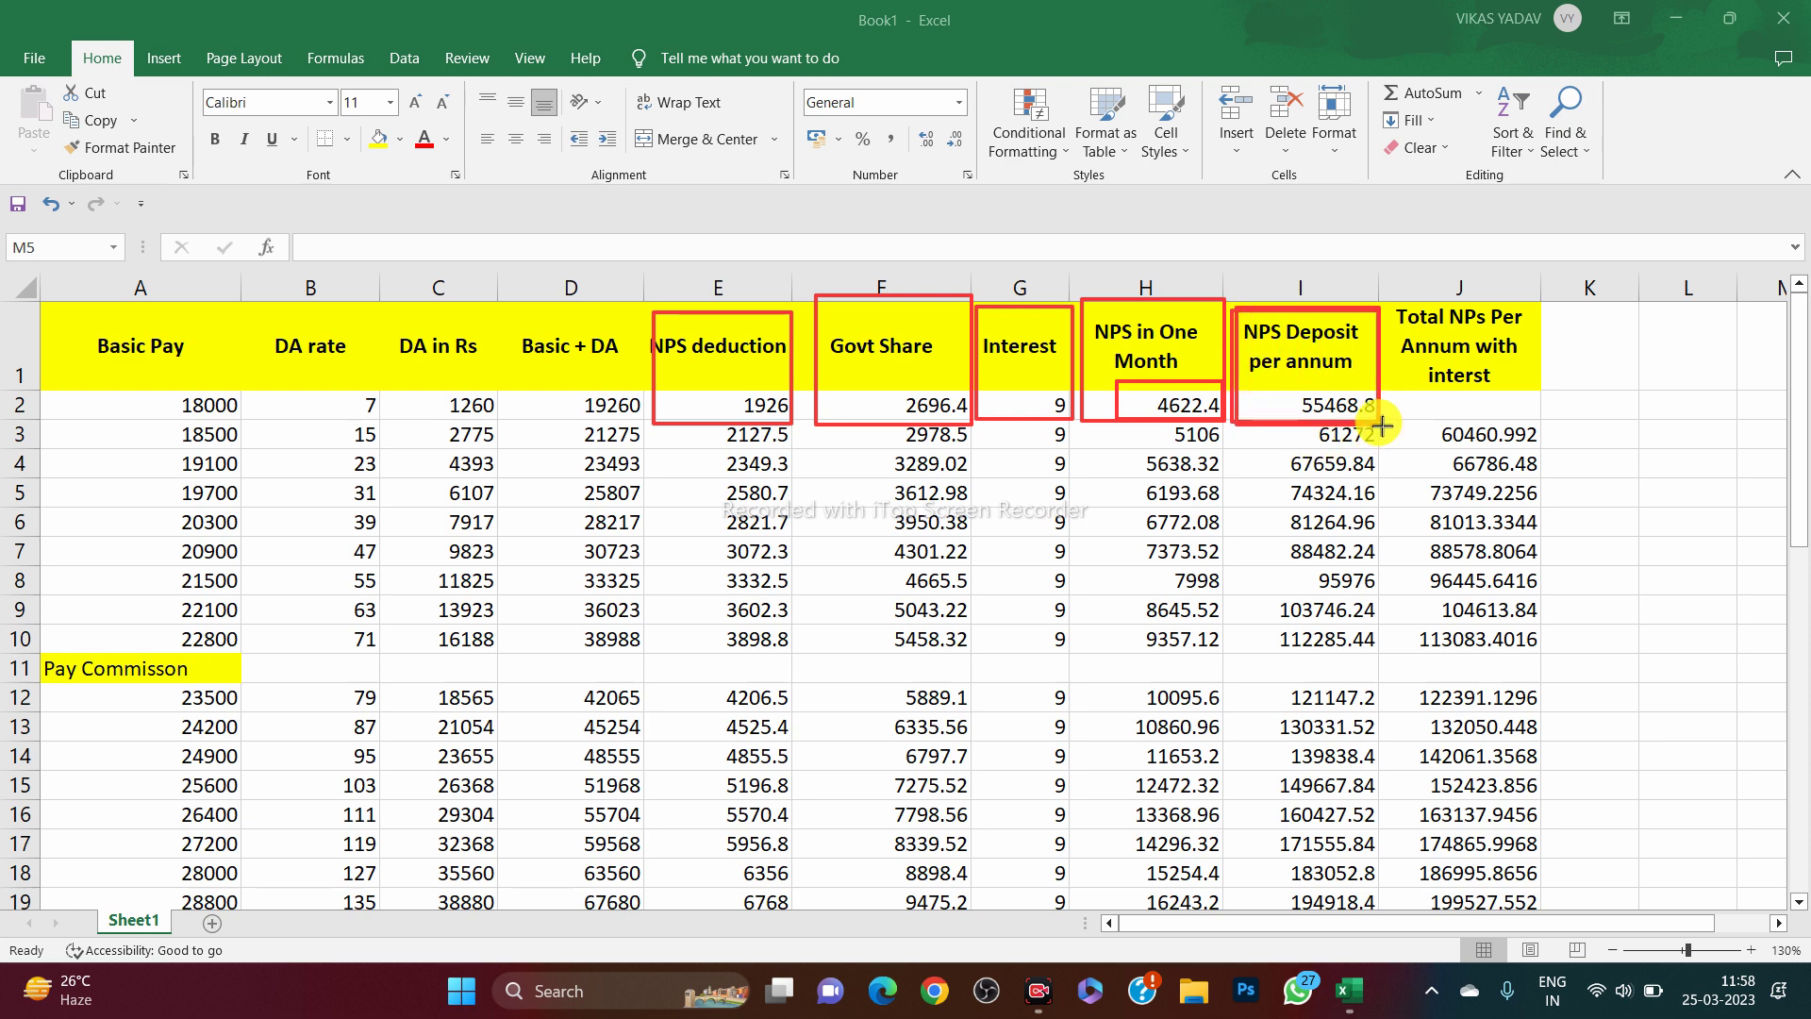
Outline the first annual NPS deposit and the first two cells under the total with interest, and clear the markings
click(724, 478)
mouse_move(1281, 378)
mouse_down()
mouse_move(1458, 456)
mouse_move(1594, 451)
mouse_move(1575, 452)
mouse_up()
mouse_move(1397, 391)
mouse_down()
mouse_move(1438, 415)
mouse_move(1559, 424)
mouse_up()
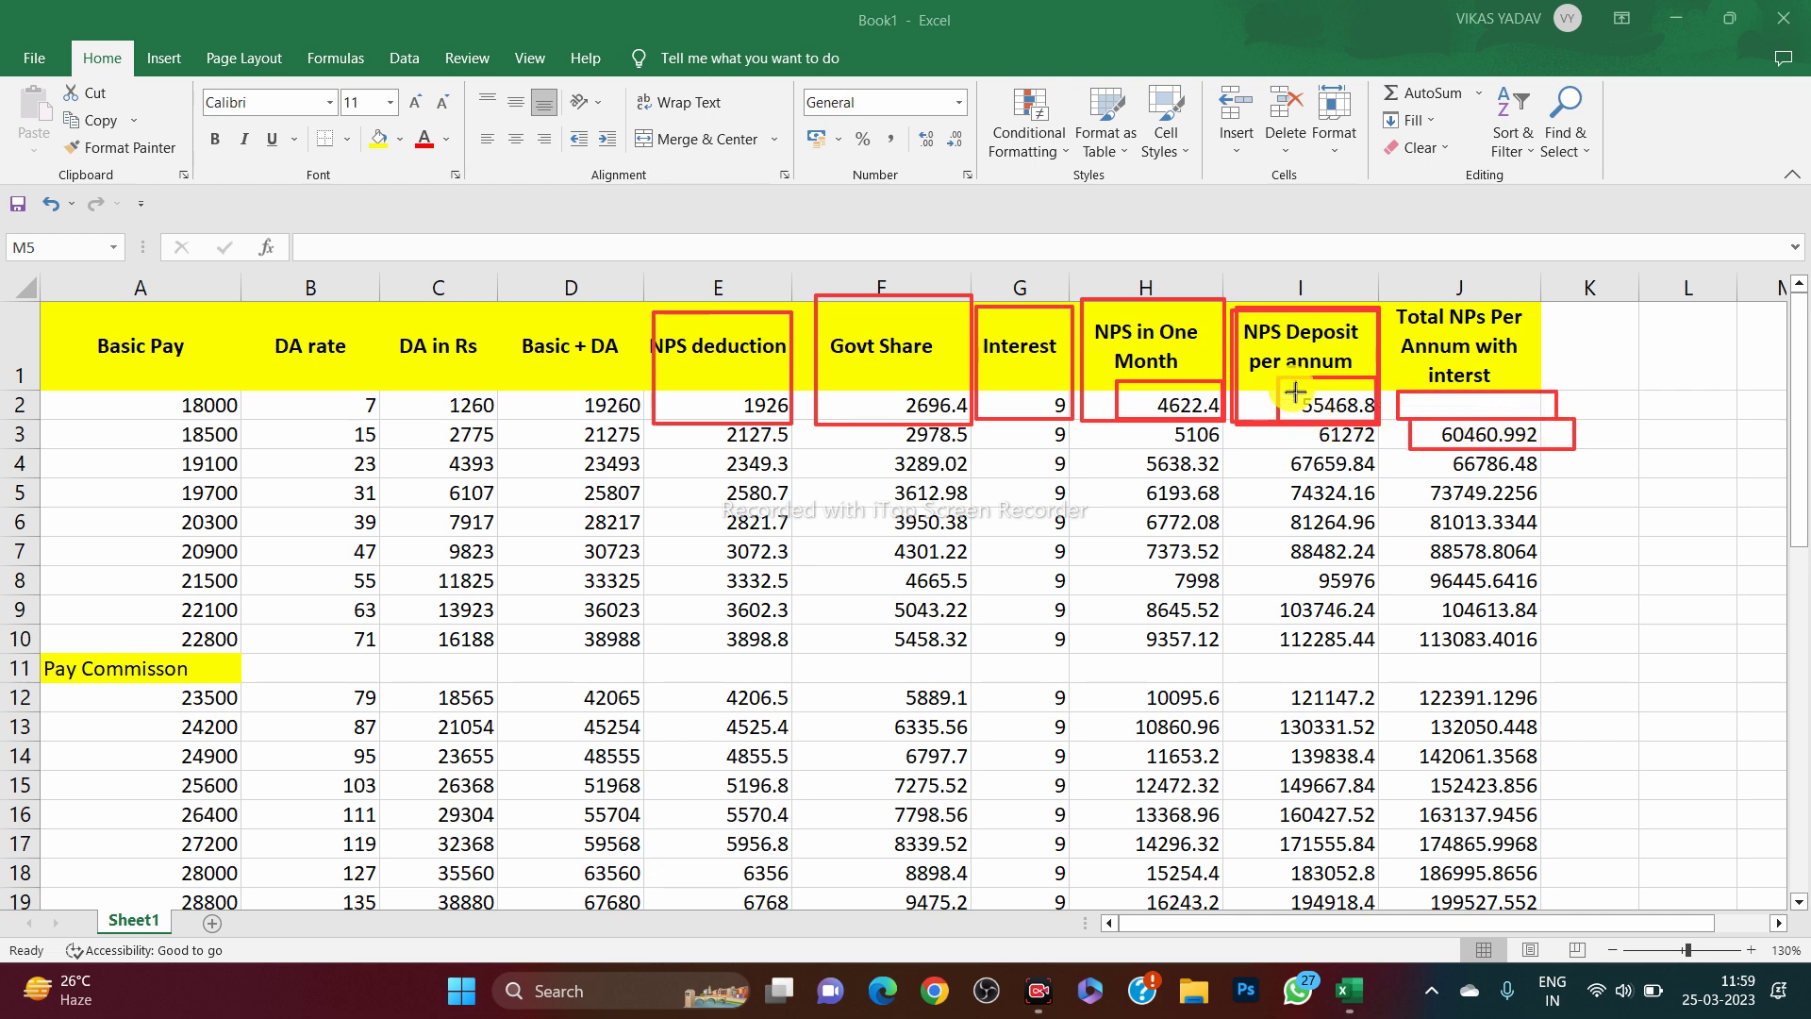
mouse_move(1273, 378)
mouse_down()
mouse_move(1373, 421)
mouse_move(1613, 467)
mouse_move(1602, 457)
mouse_up()
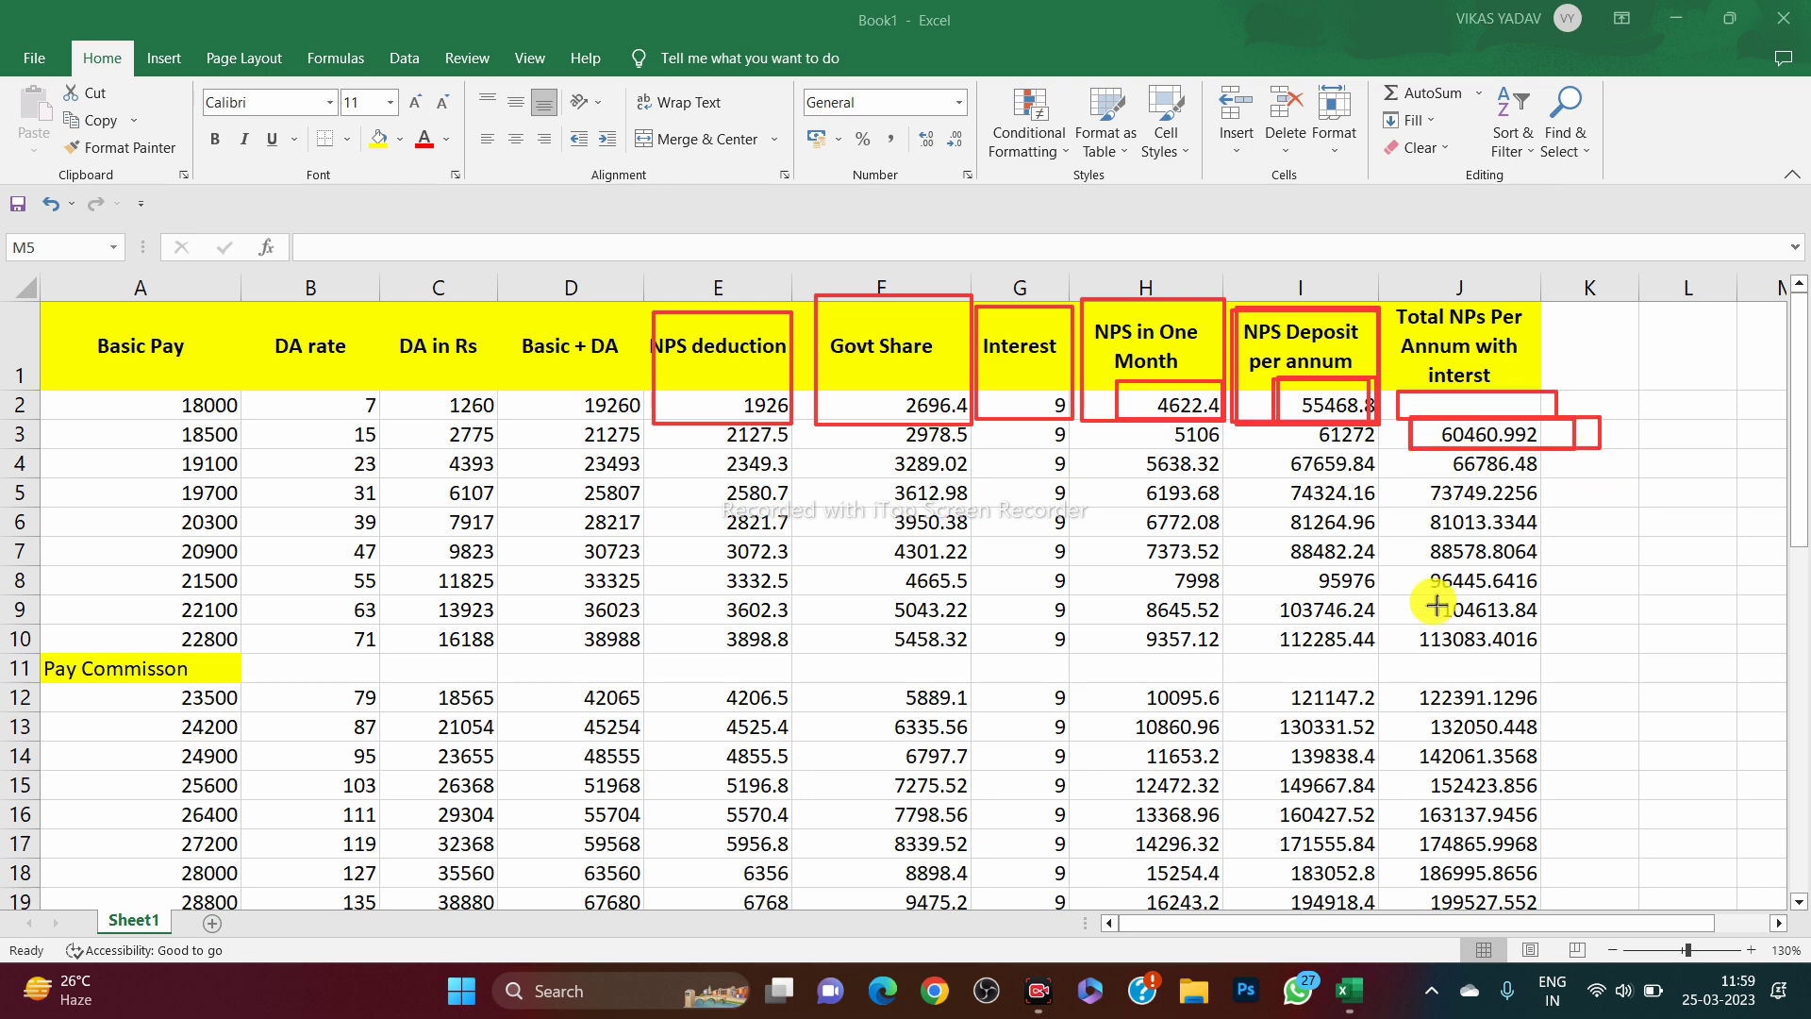
key(Escape)
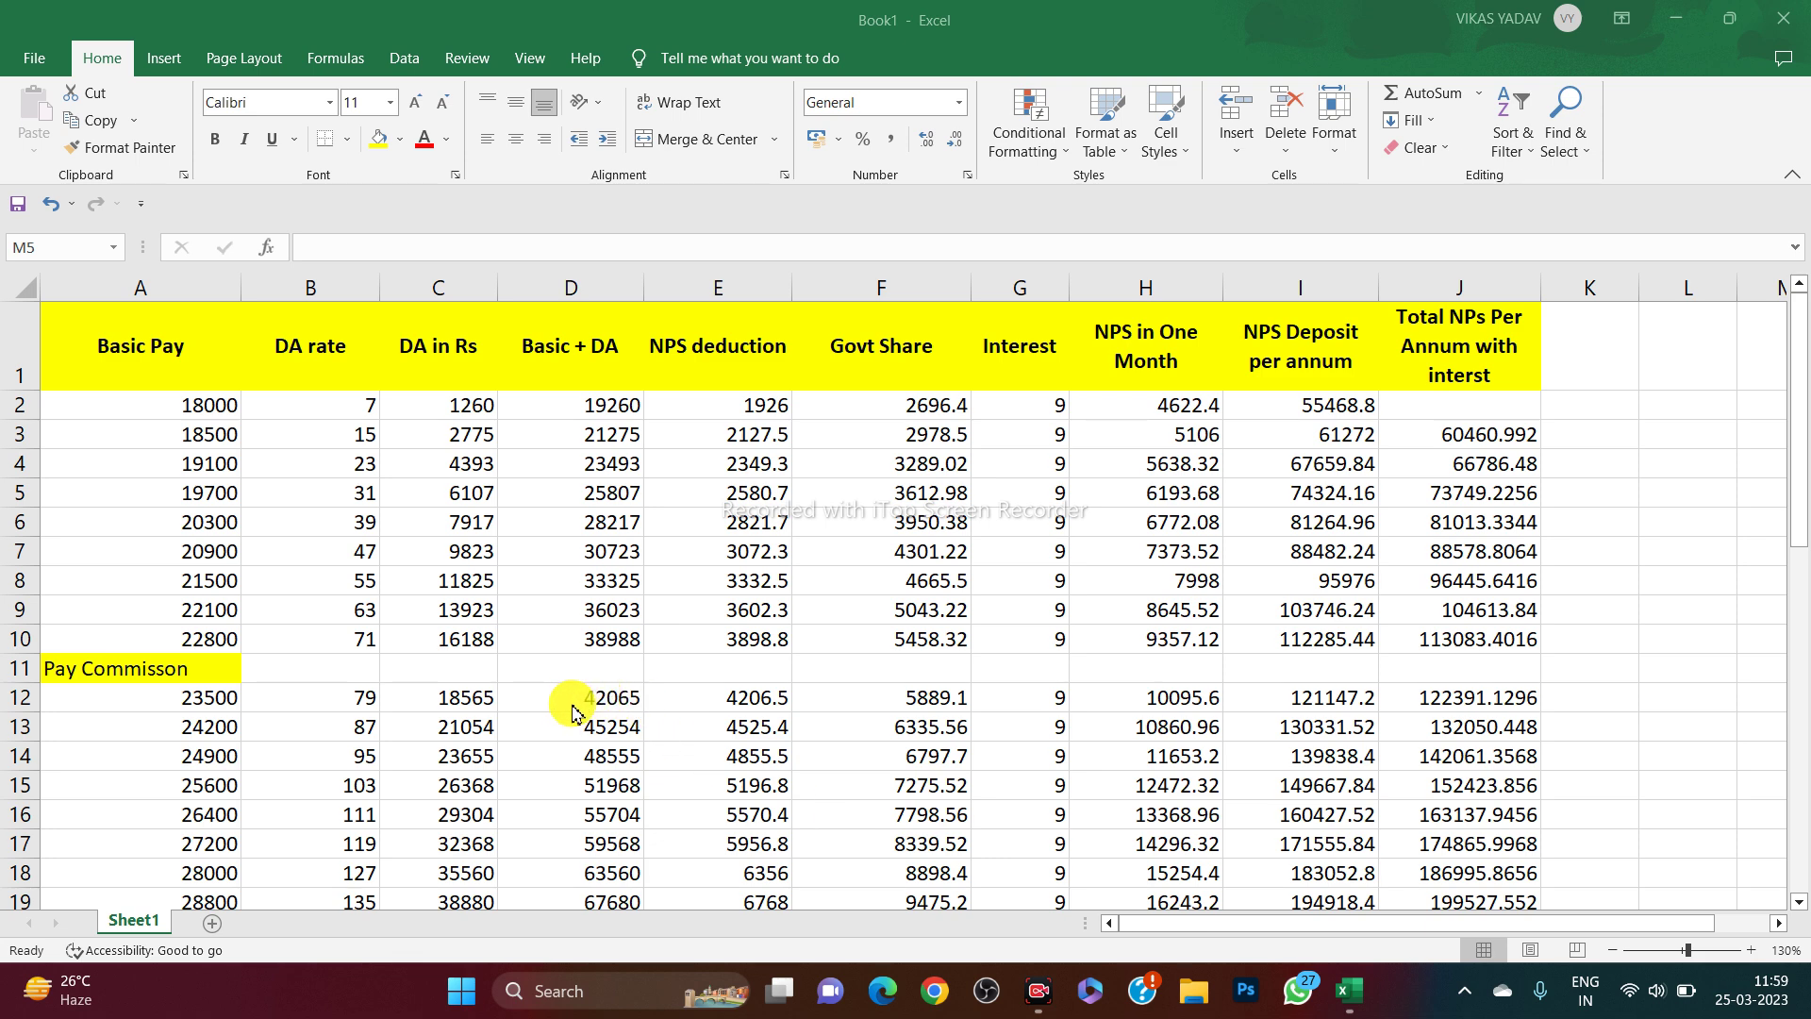
Inspect the contents of cells A3, B3, C3, B2 and A8 to review the basic pay, DA rate and DA amount
click(216, 434)
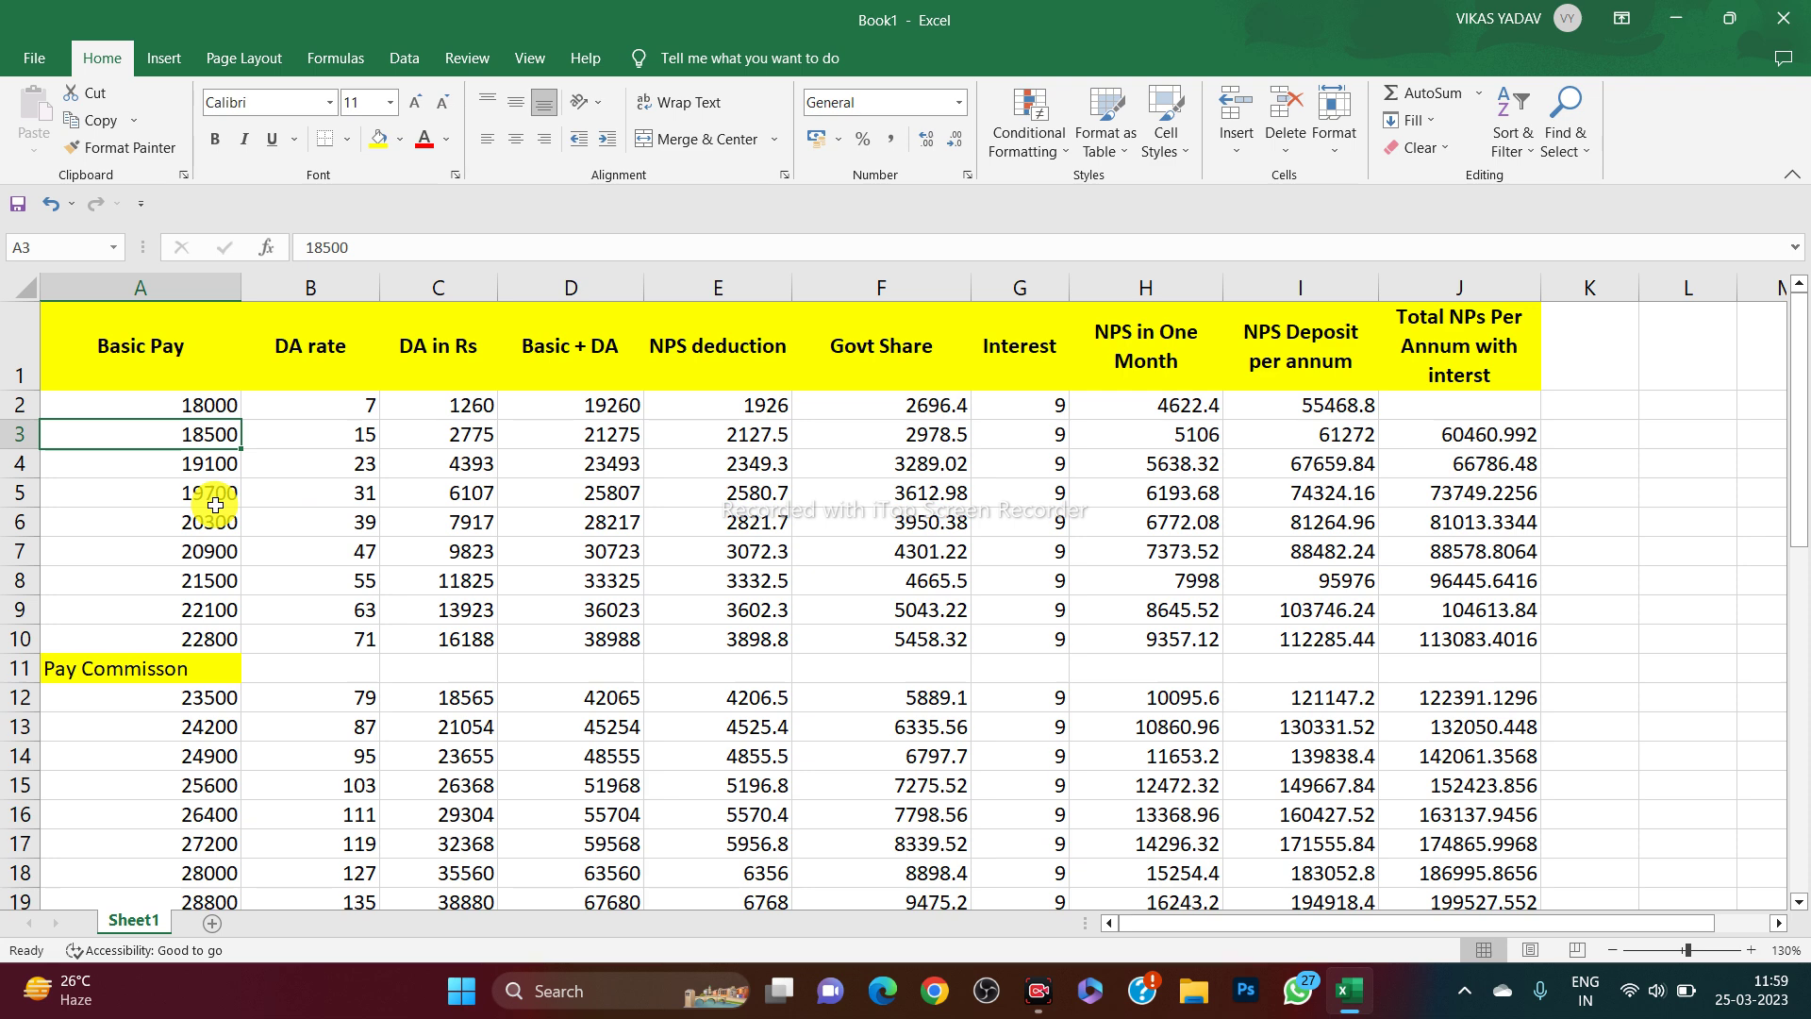
click(359, 433)
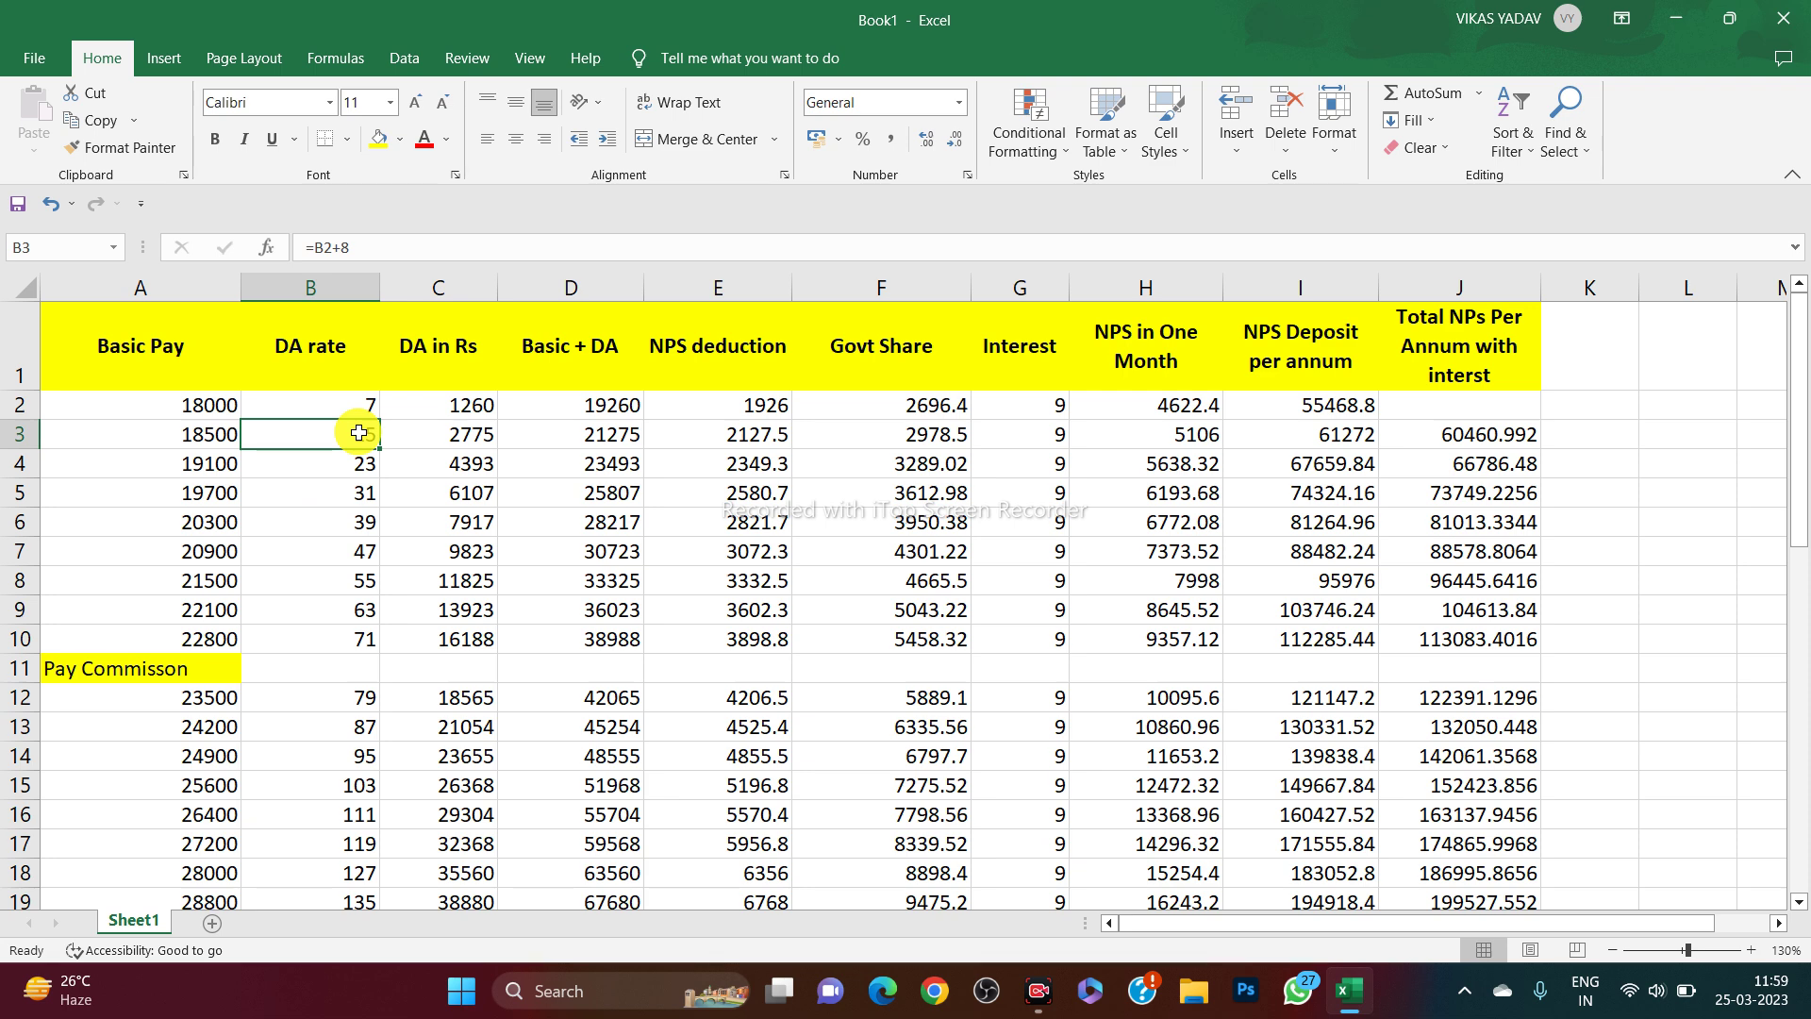
click(466, 436)
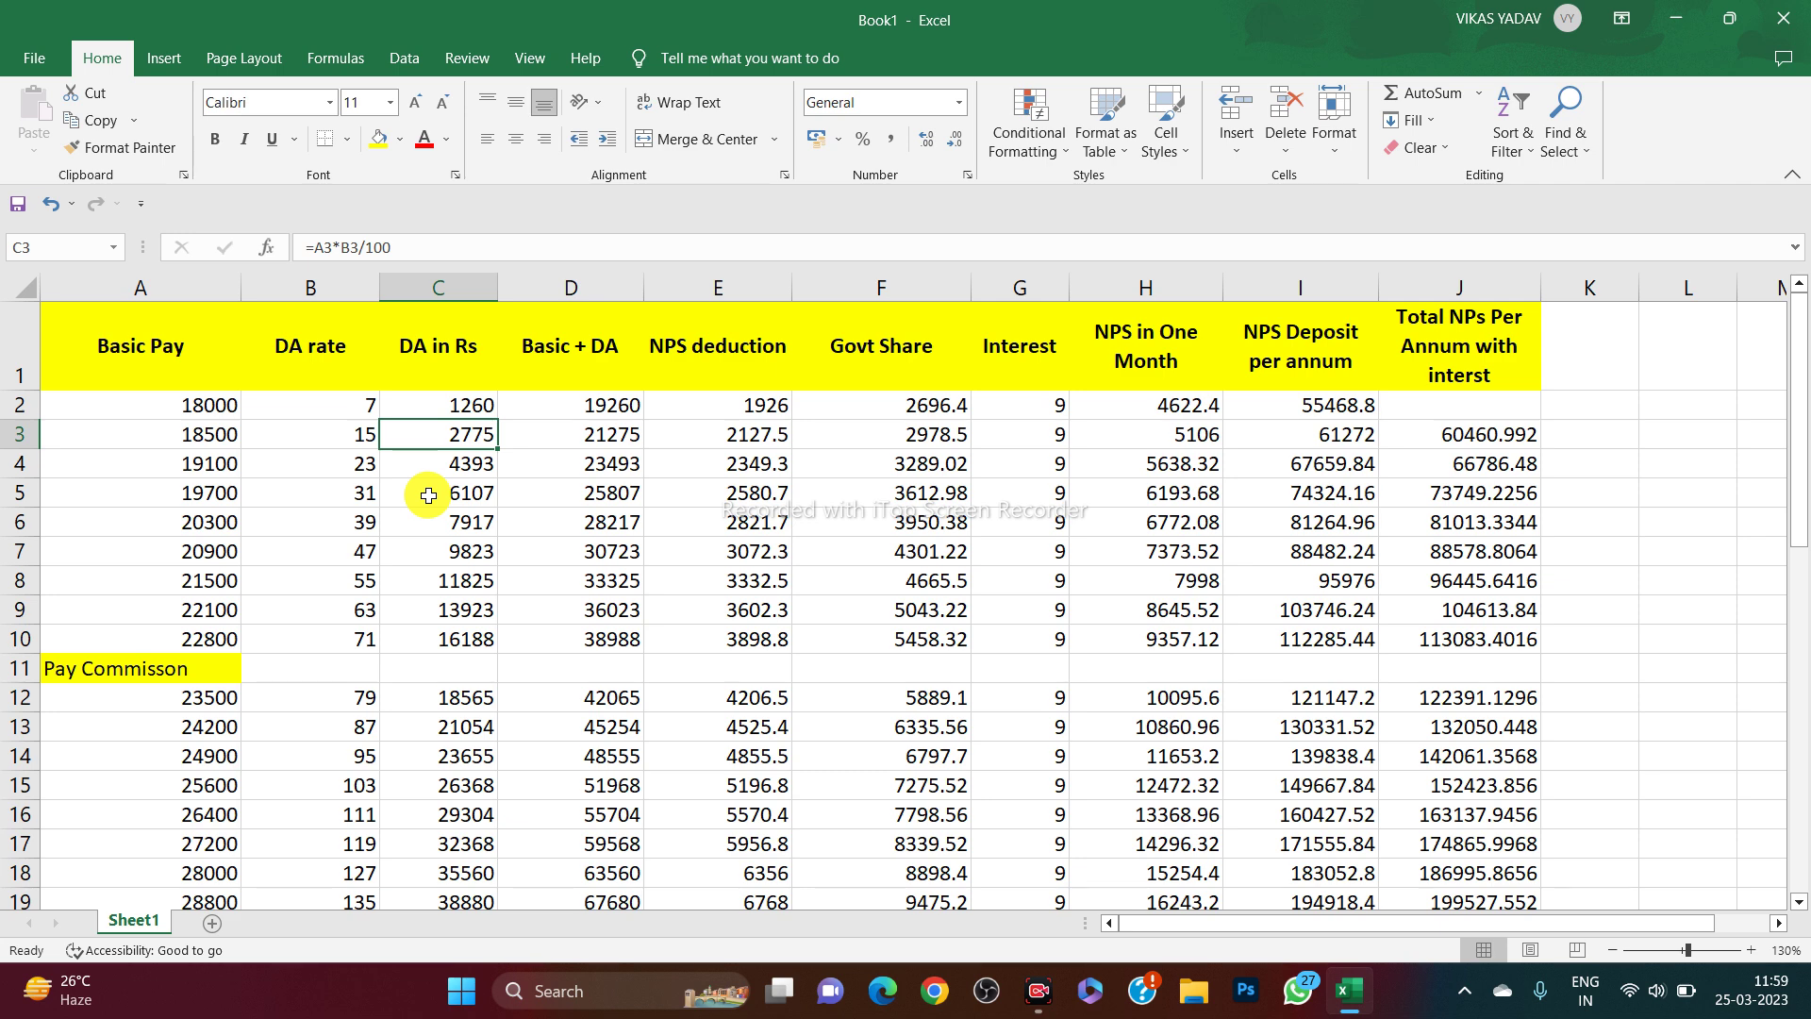
click(351, 407)
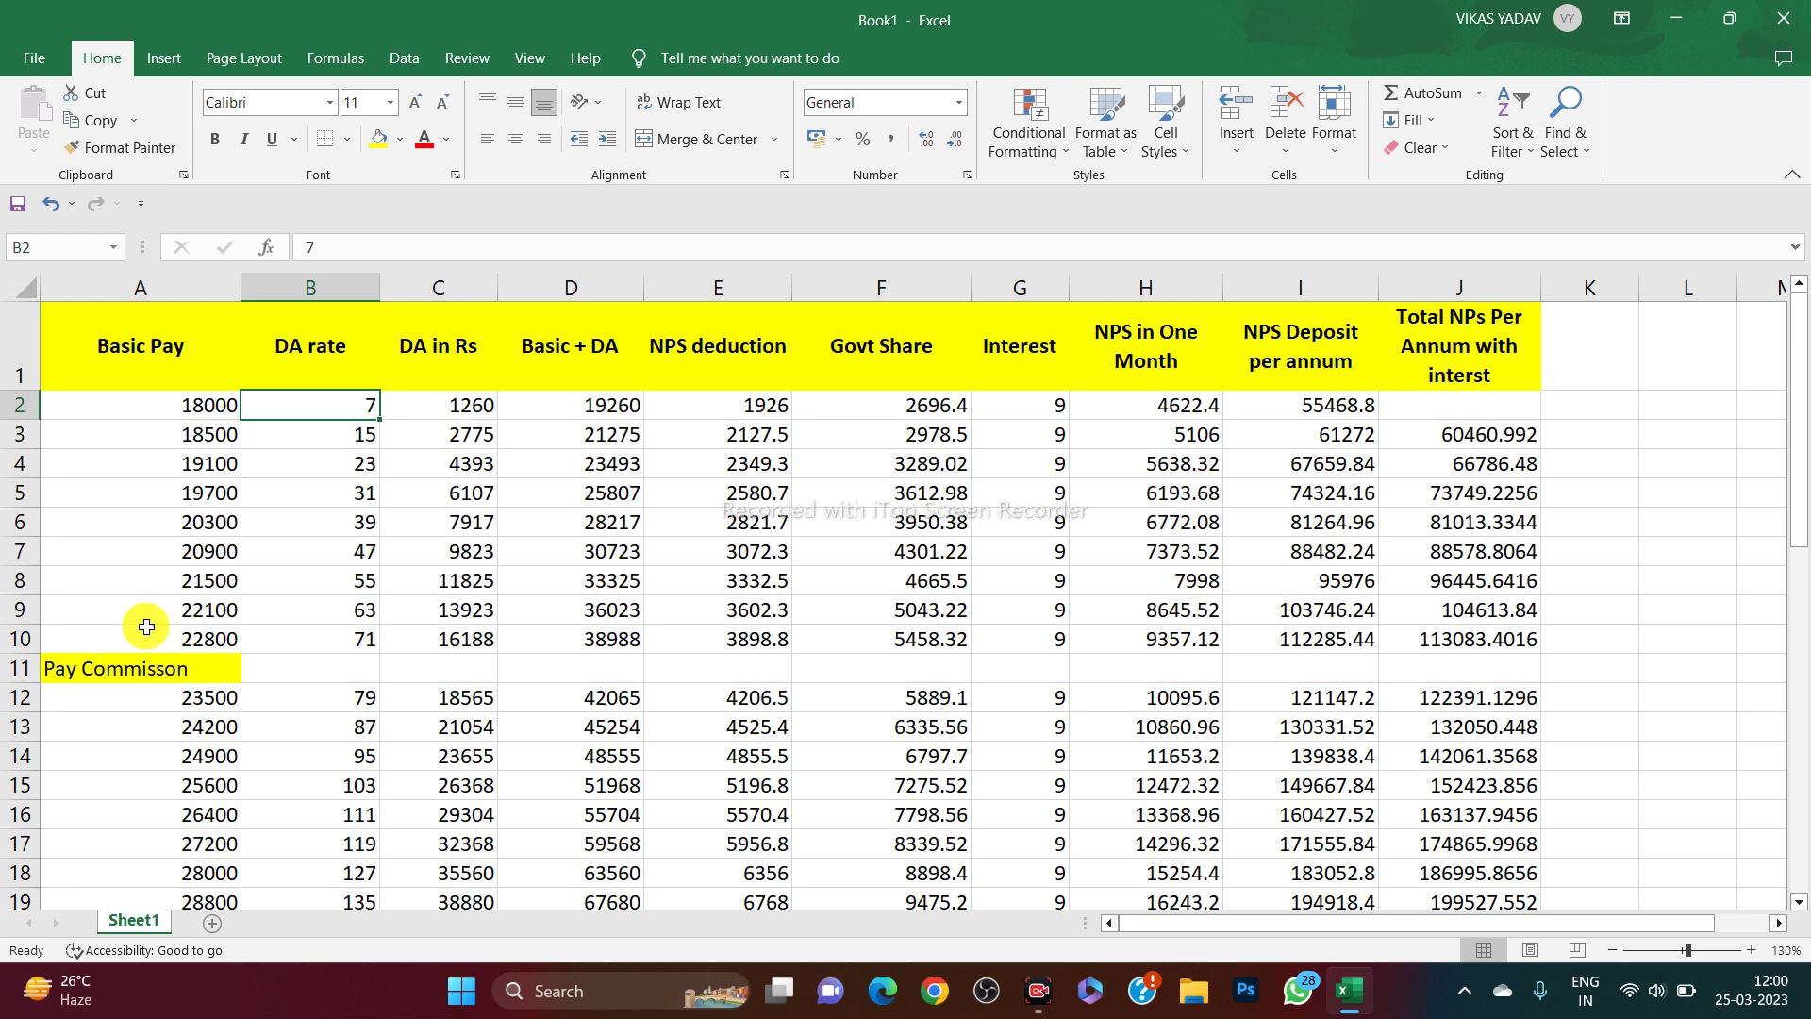
click(184, 582)
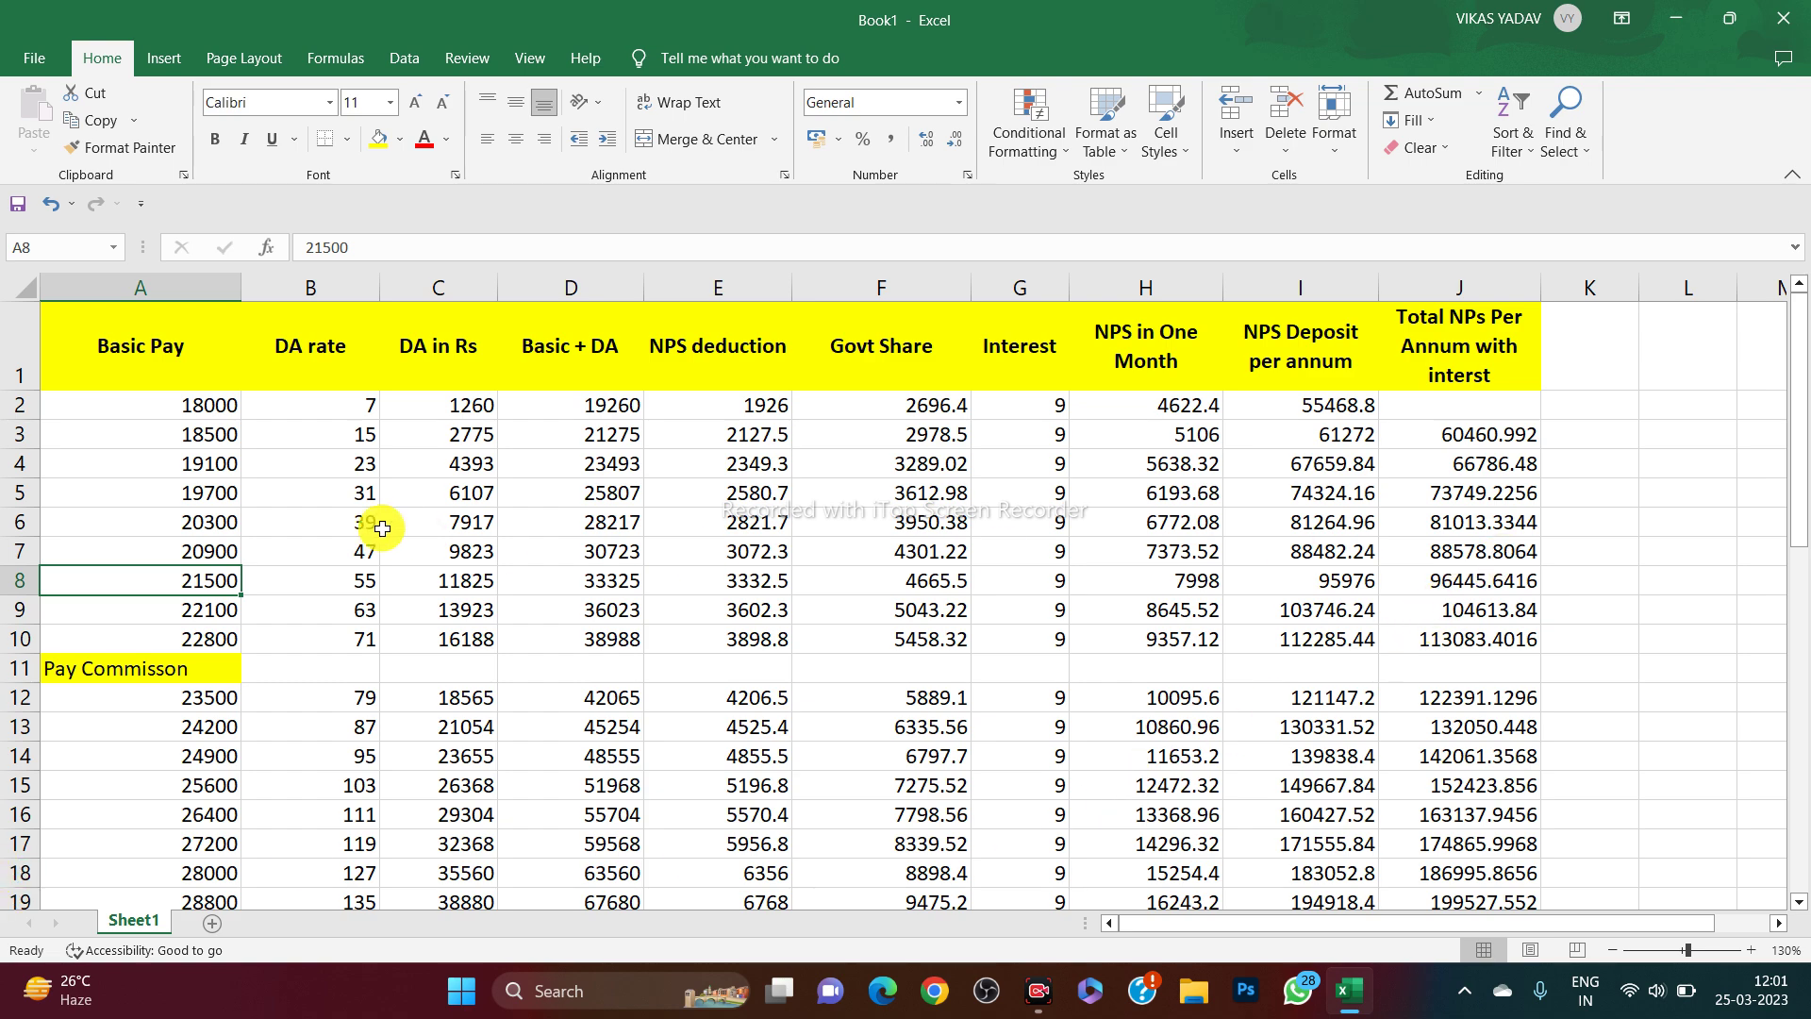
Outline the basic pay and DA rate in row 10, just above the Pay Commisson heading, and clear the markings
scroll(737, 693, down, 4)
scroll(405, 500, up, 3)
scroll(283, 545, down, 3)
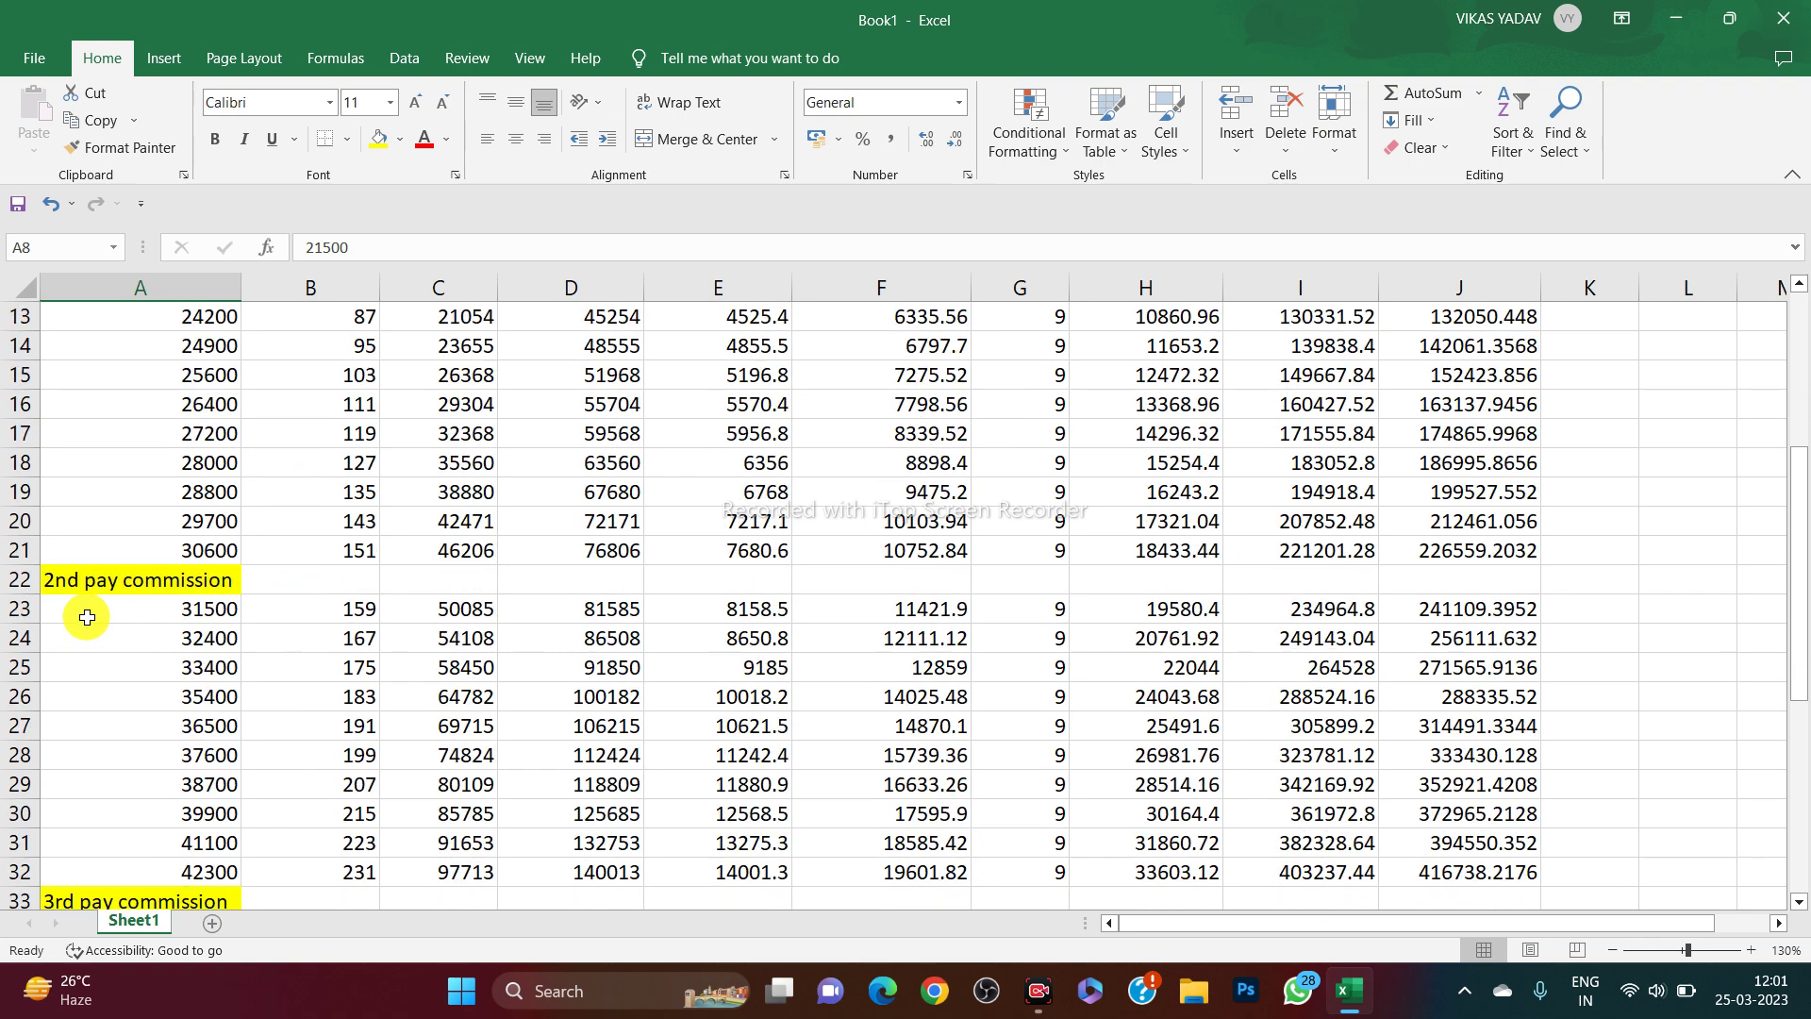
scroll(537, 634, up, 2)
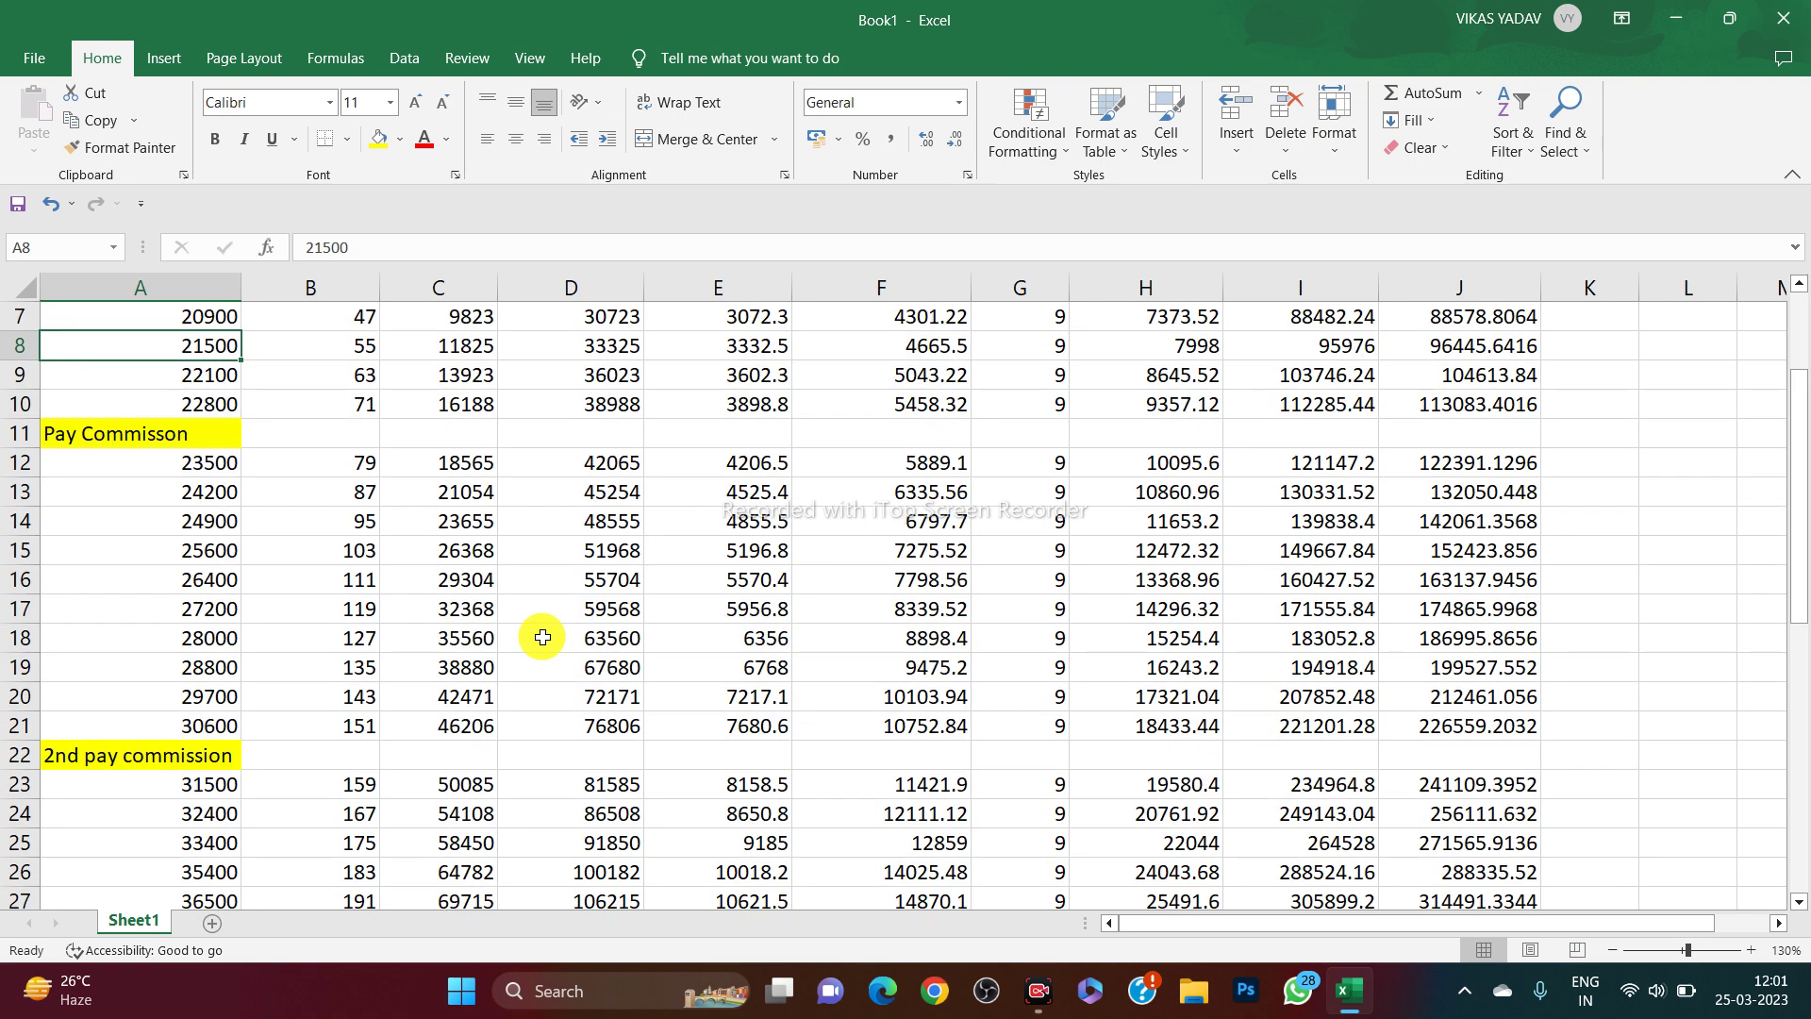
scroll(543, 638, up, 1)
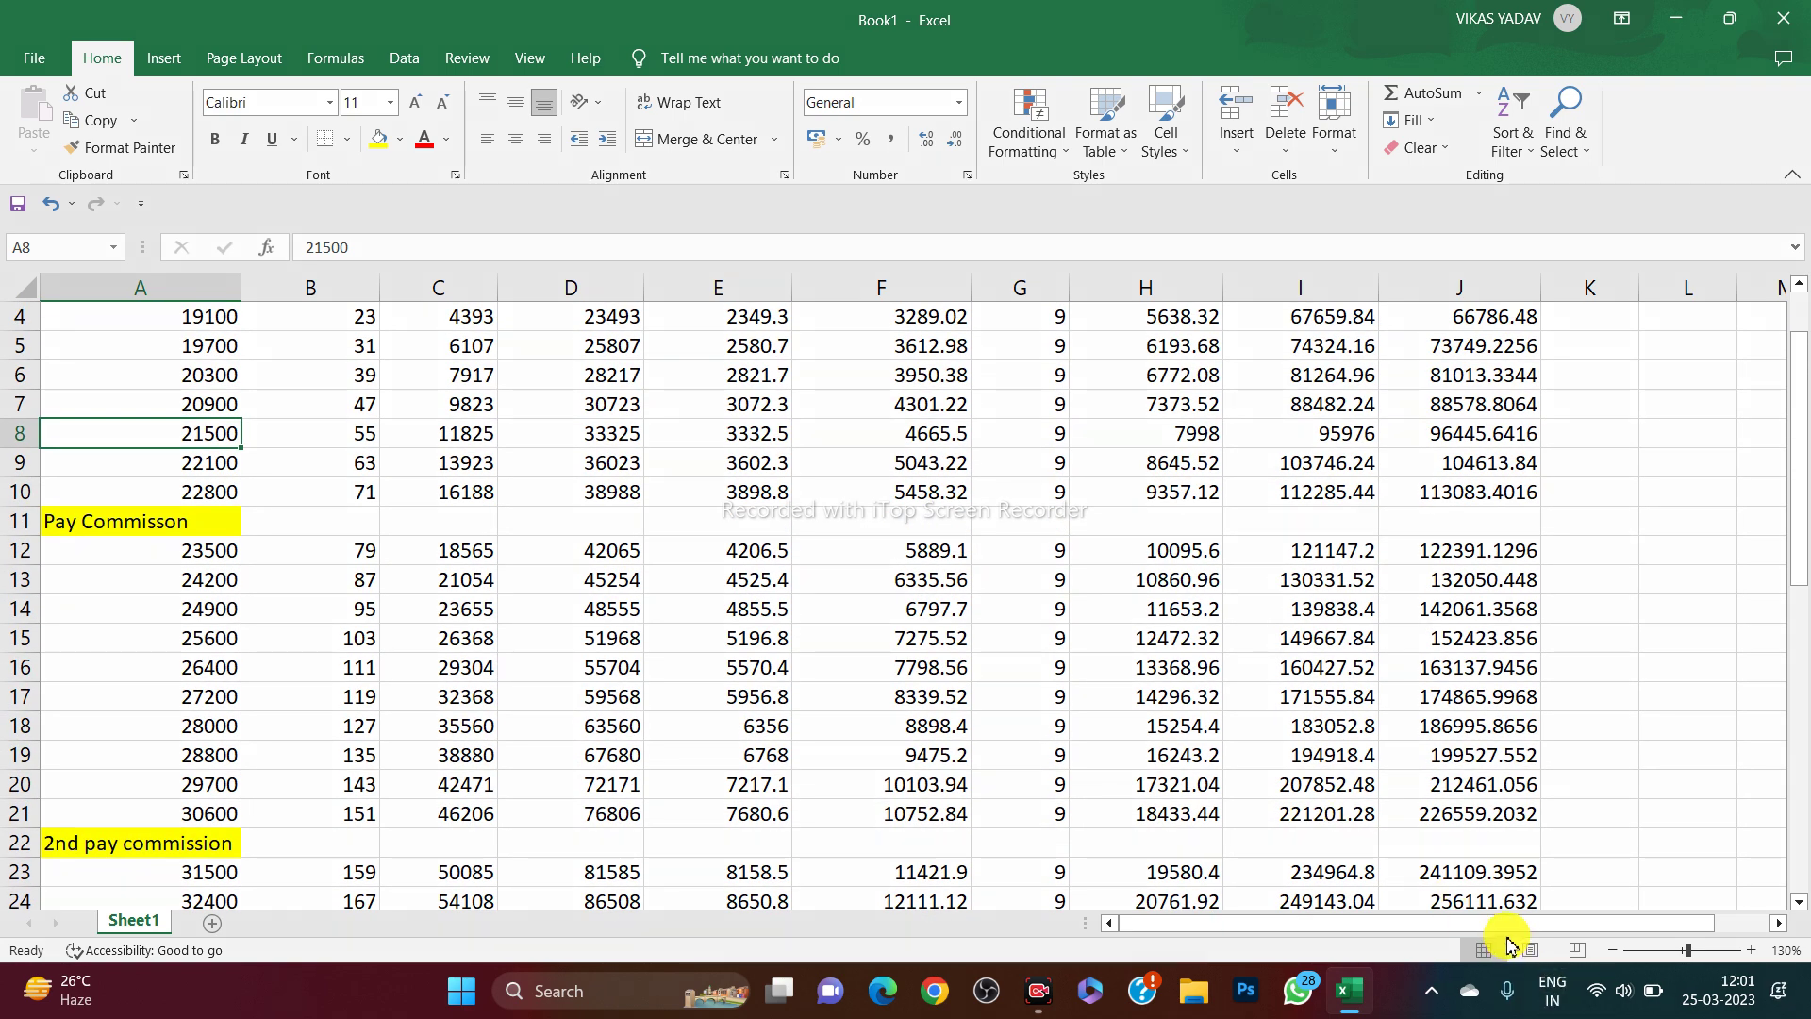
drag(140, 477, 249, 507)
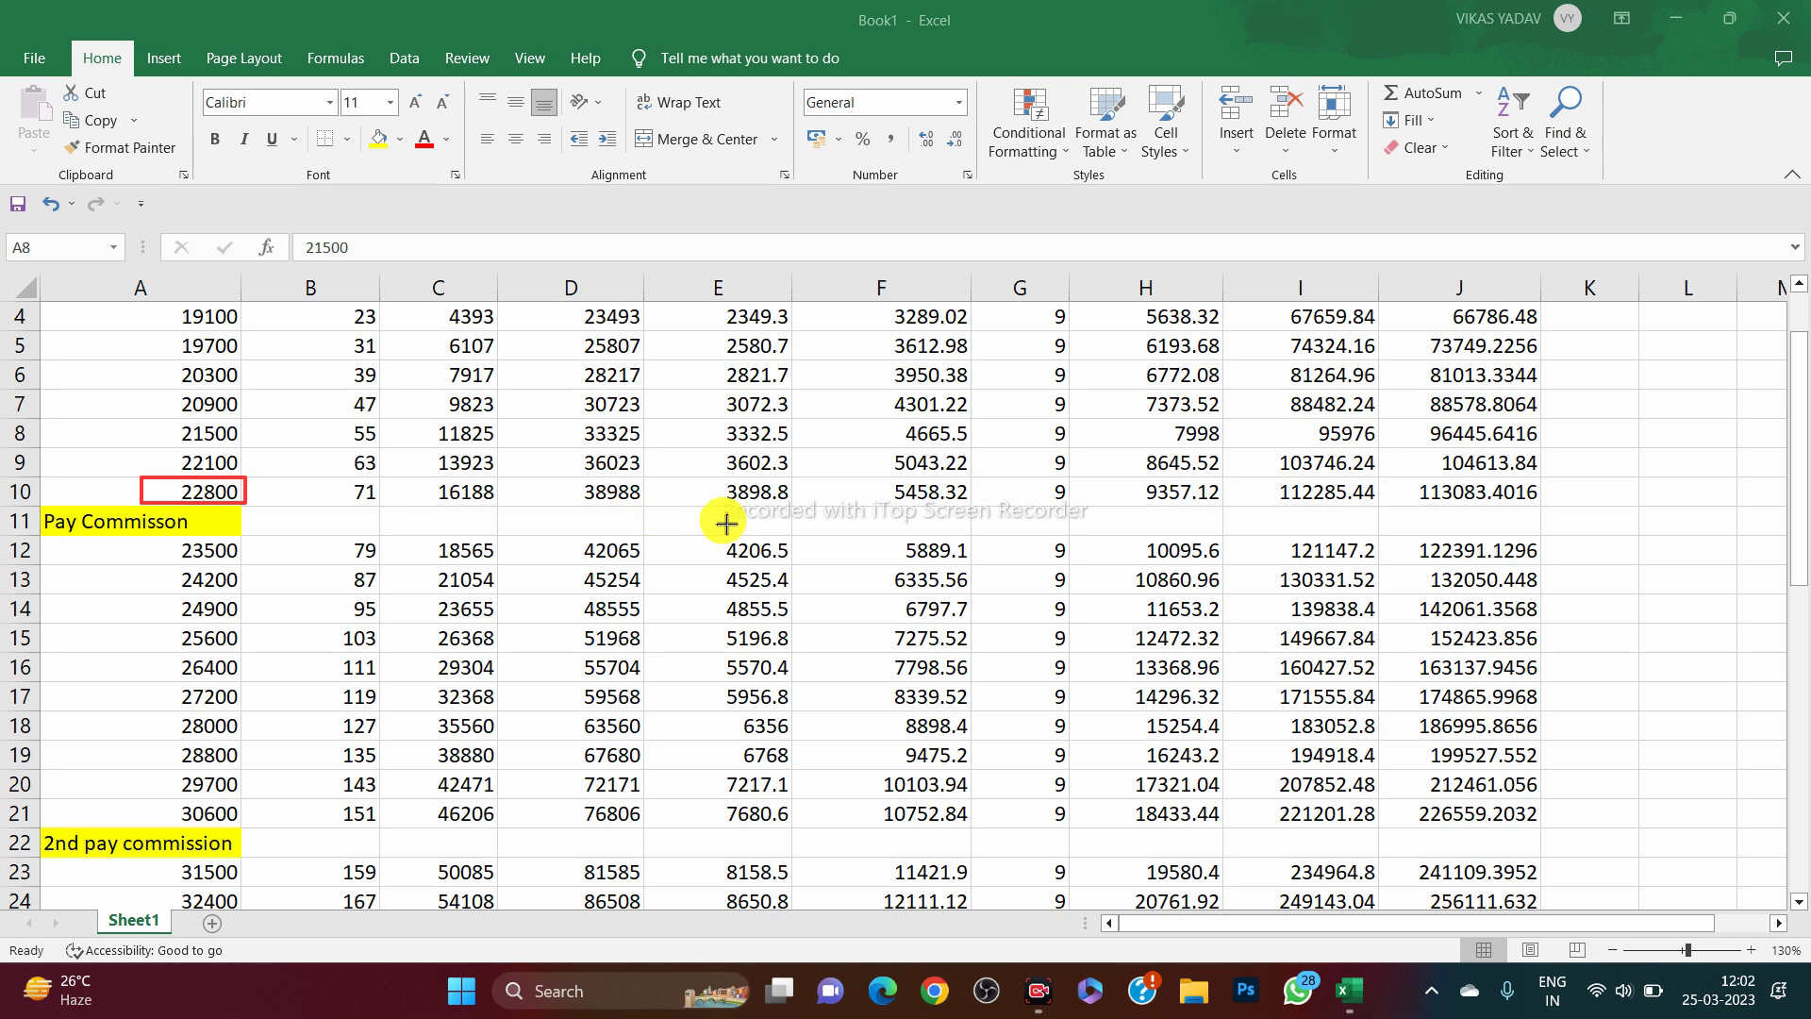
mouse_move(310, 481)
mouse_down()
mouse_move(376, 489)
mouse_move(381, 507)
mouse_up()
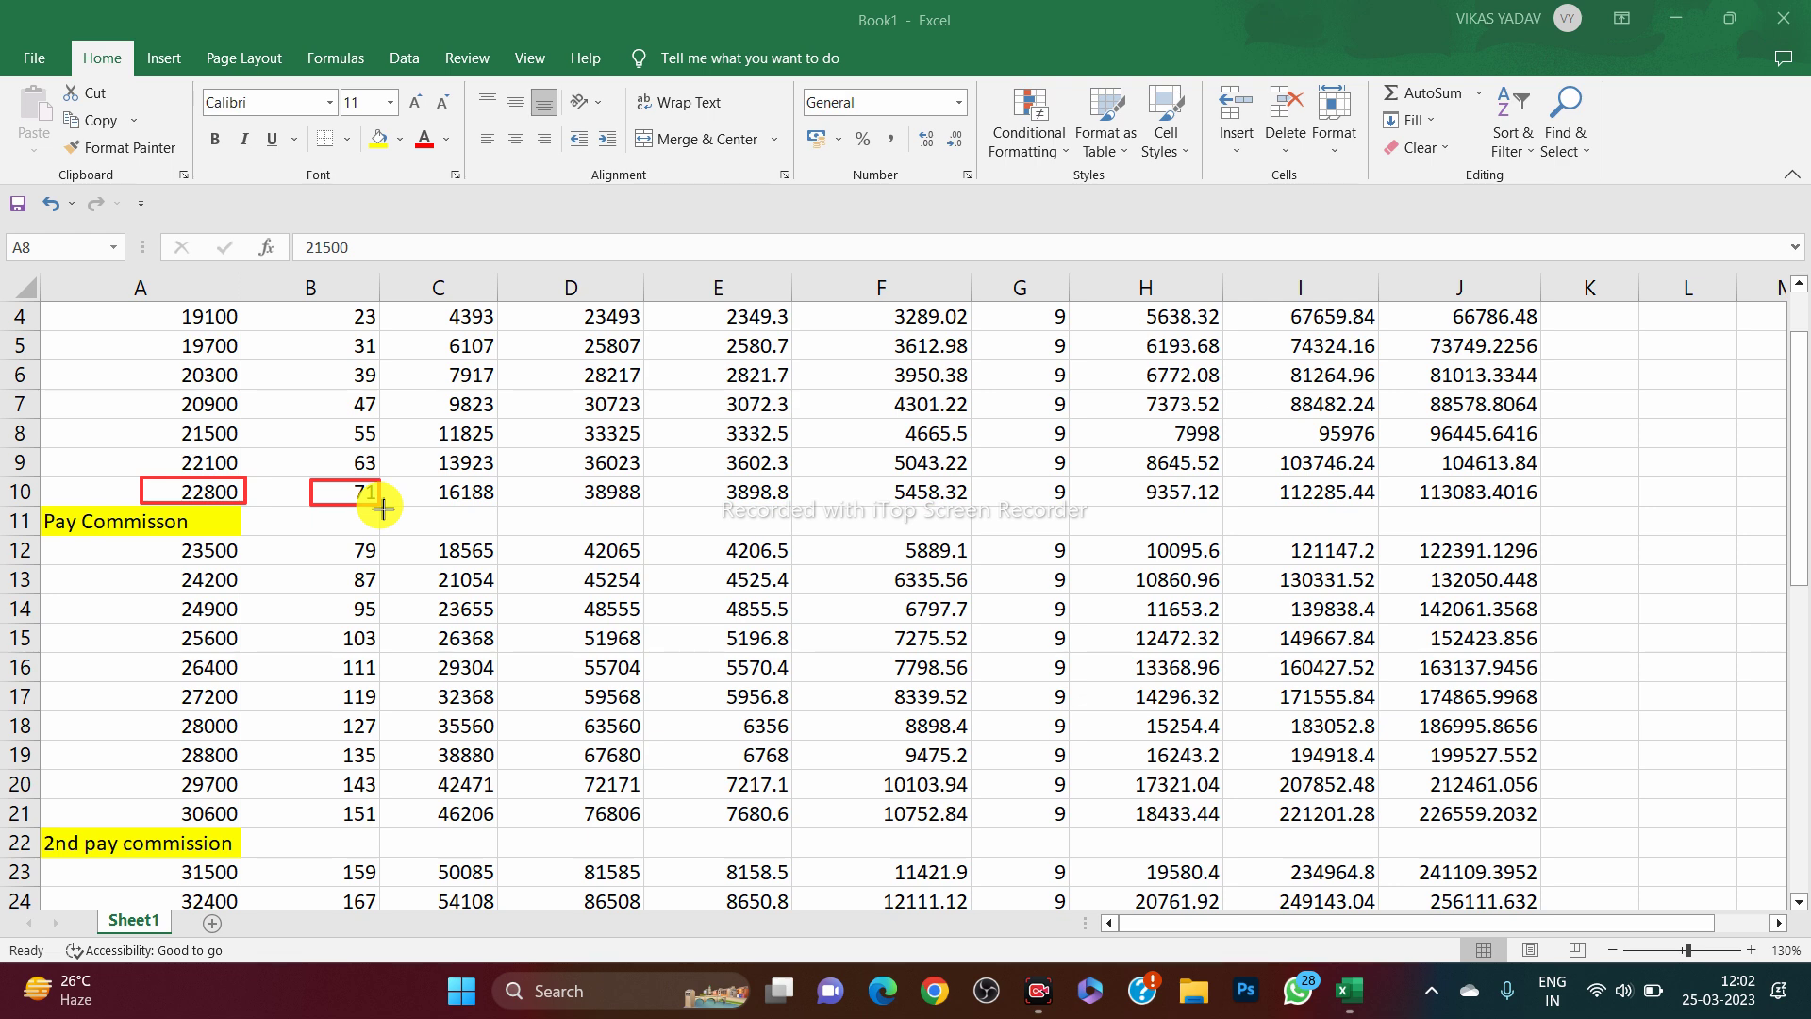
drag(382, 508, 381, 507)
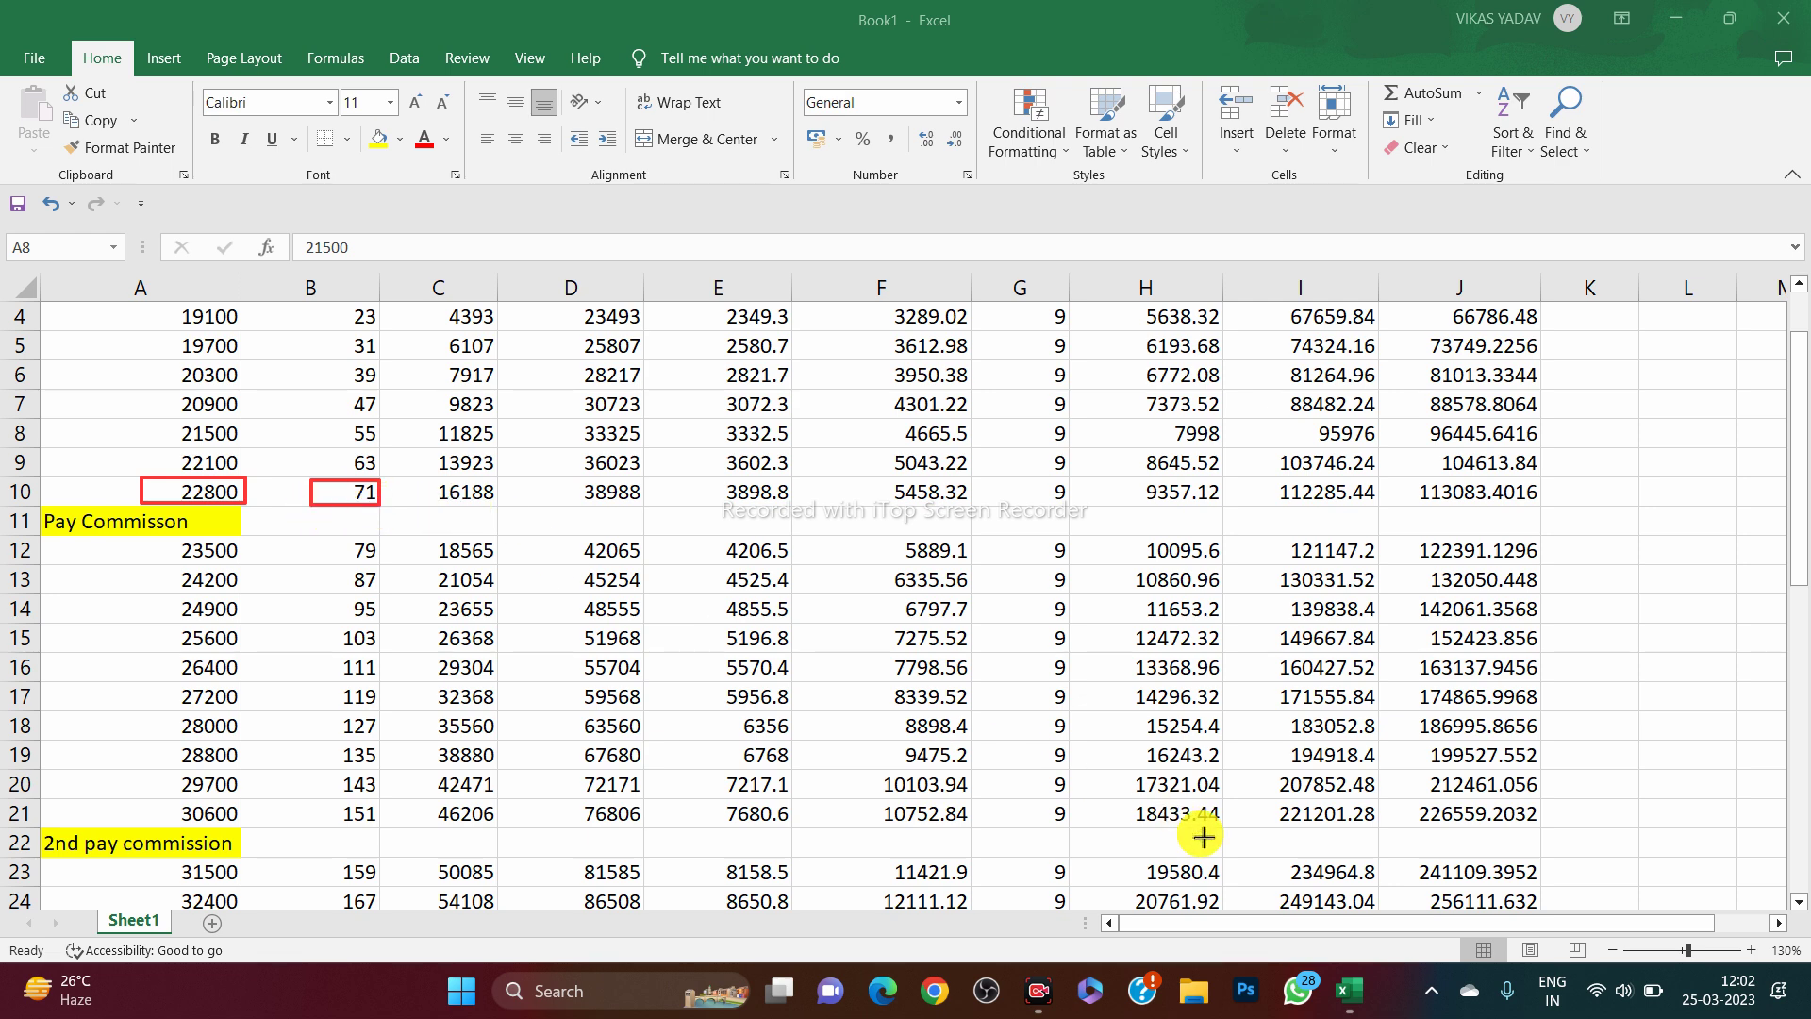
Outline the DA amount and basic pay in row 10 and the group of DA rates in rows 8 to 15
scroll(630, 691, up, 1)
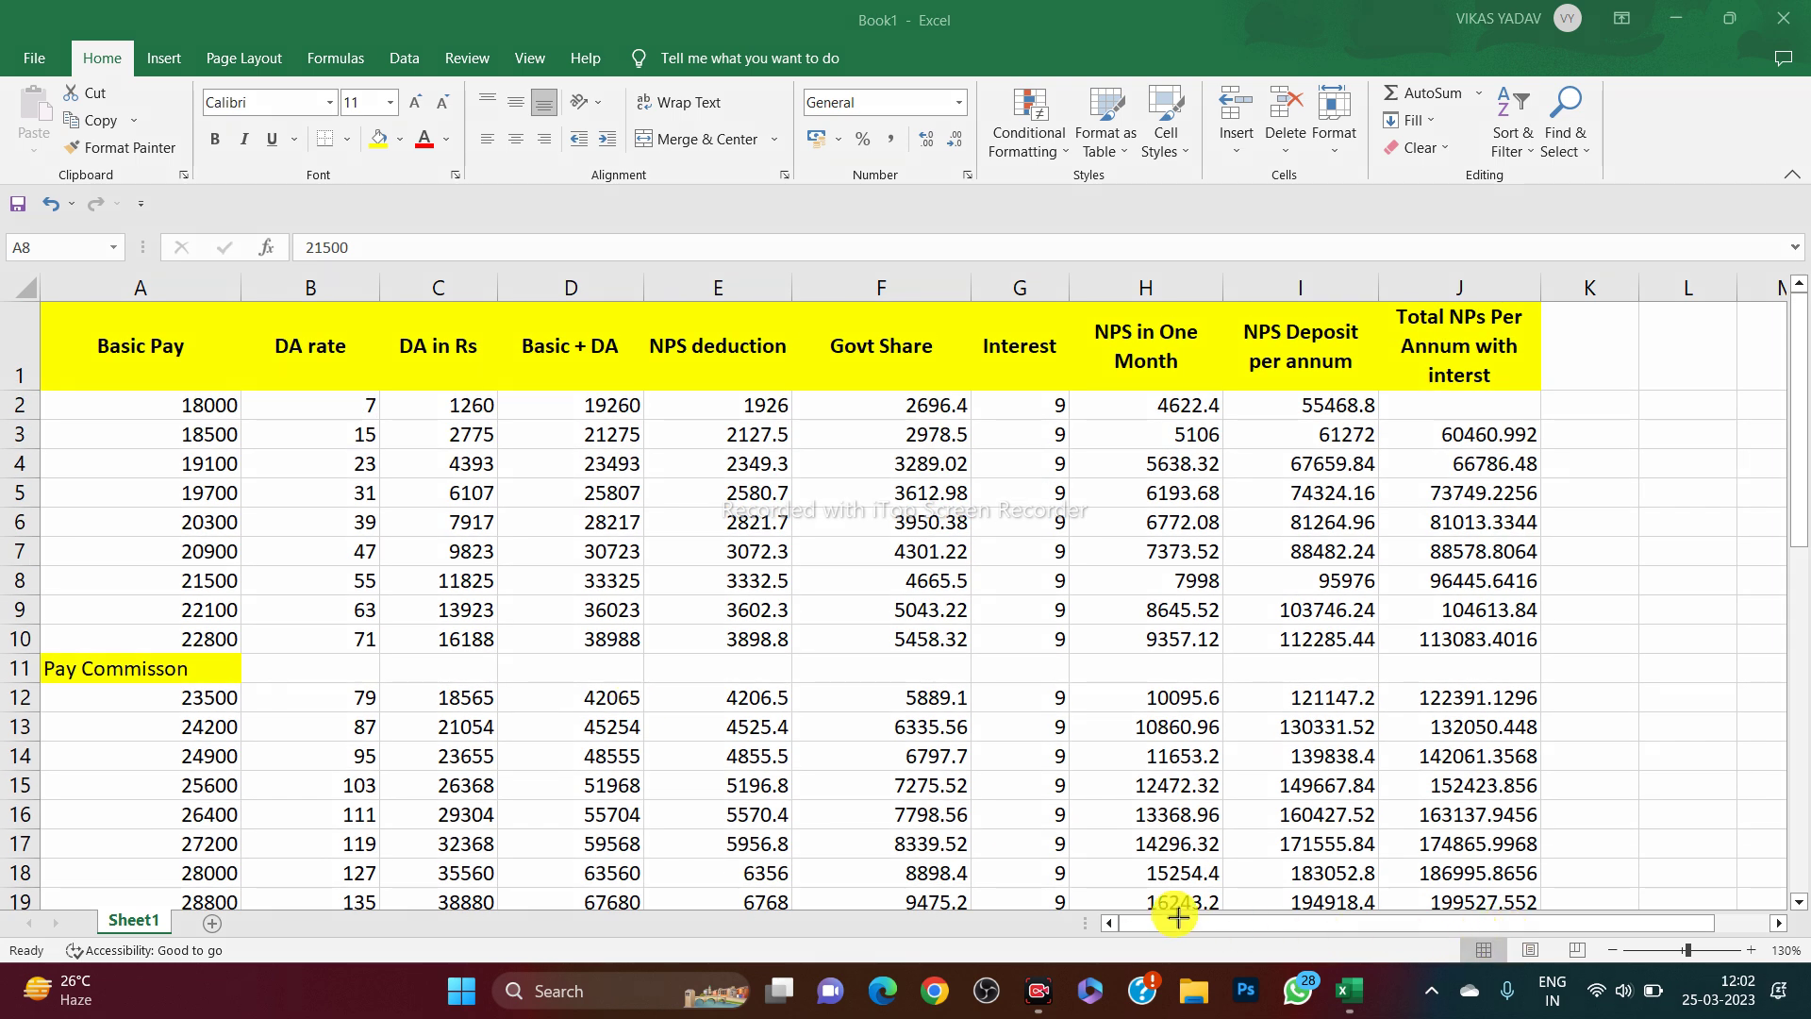
drag(413, 623, 505, 653)
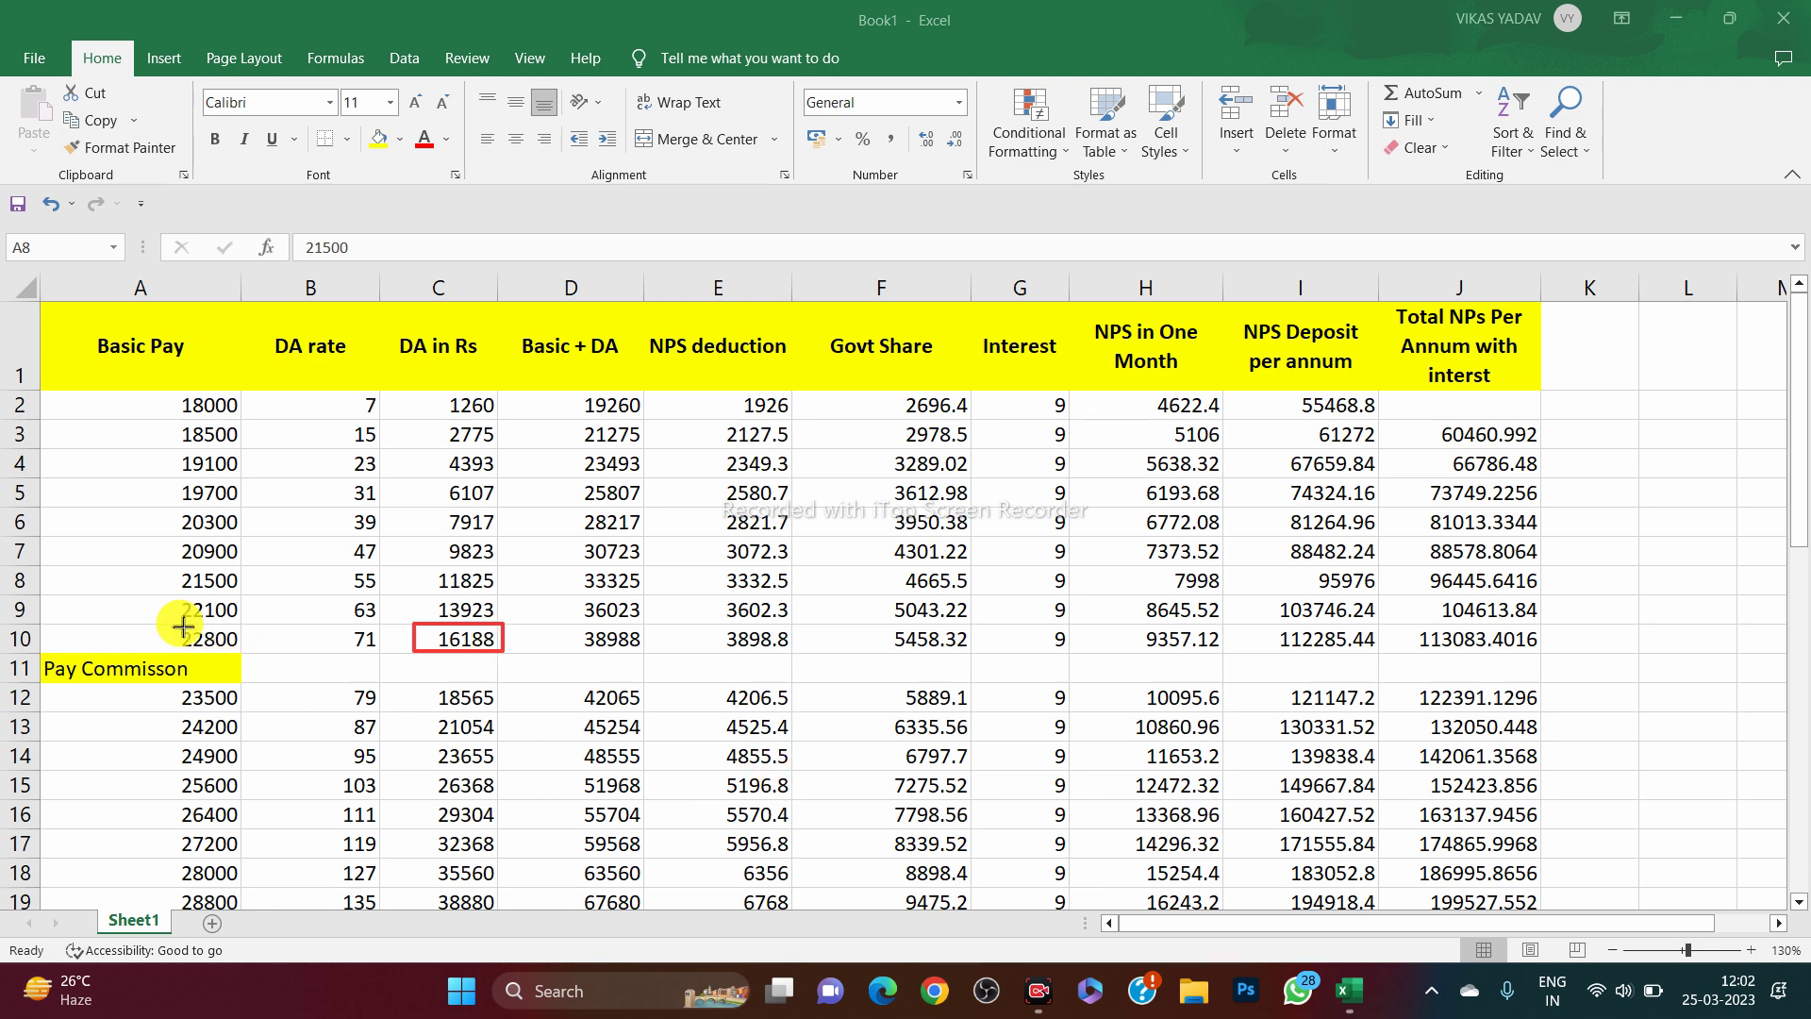
drag(158, 620, 245, 656)
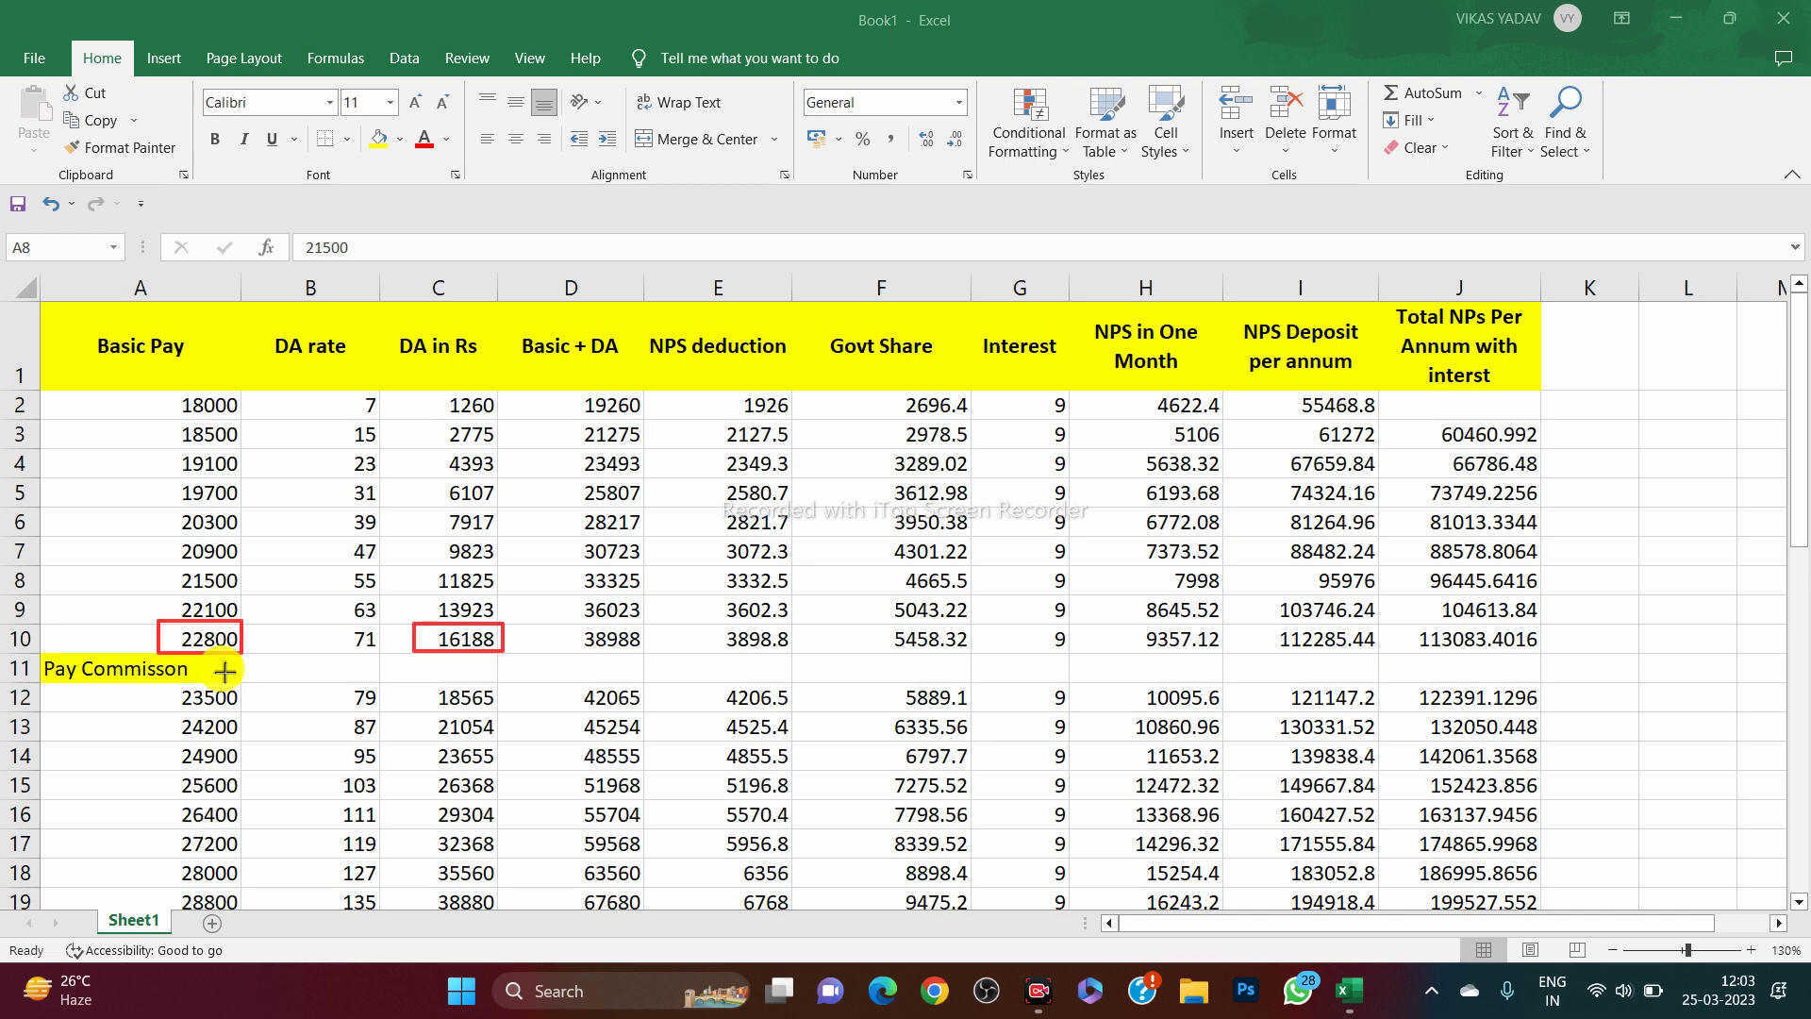
mouse_move(297, 556)
mouse_down()
mouse_move(336, 742)
mouse_move(404, 808)
mouse_move(390, 808)
mouse_up()
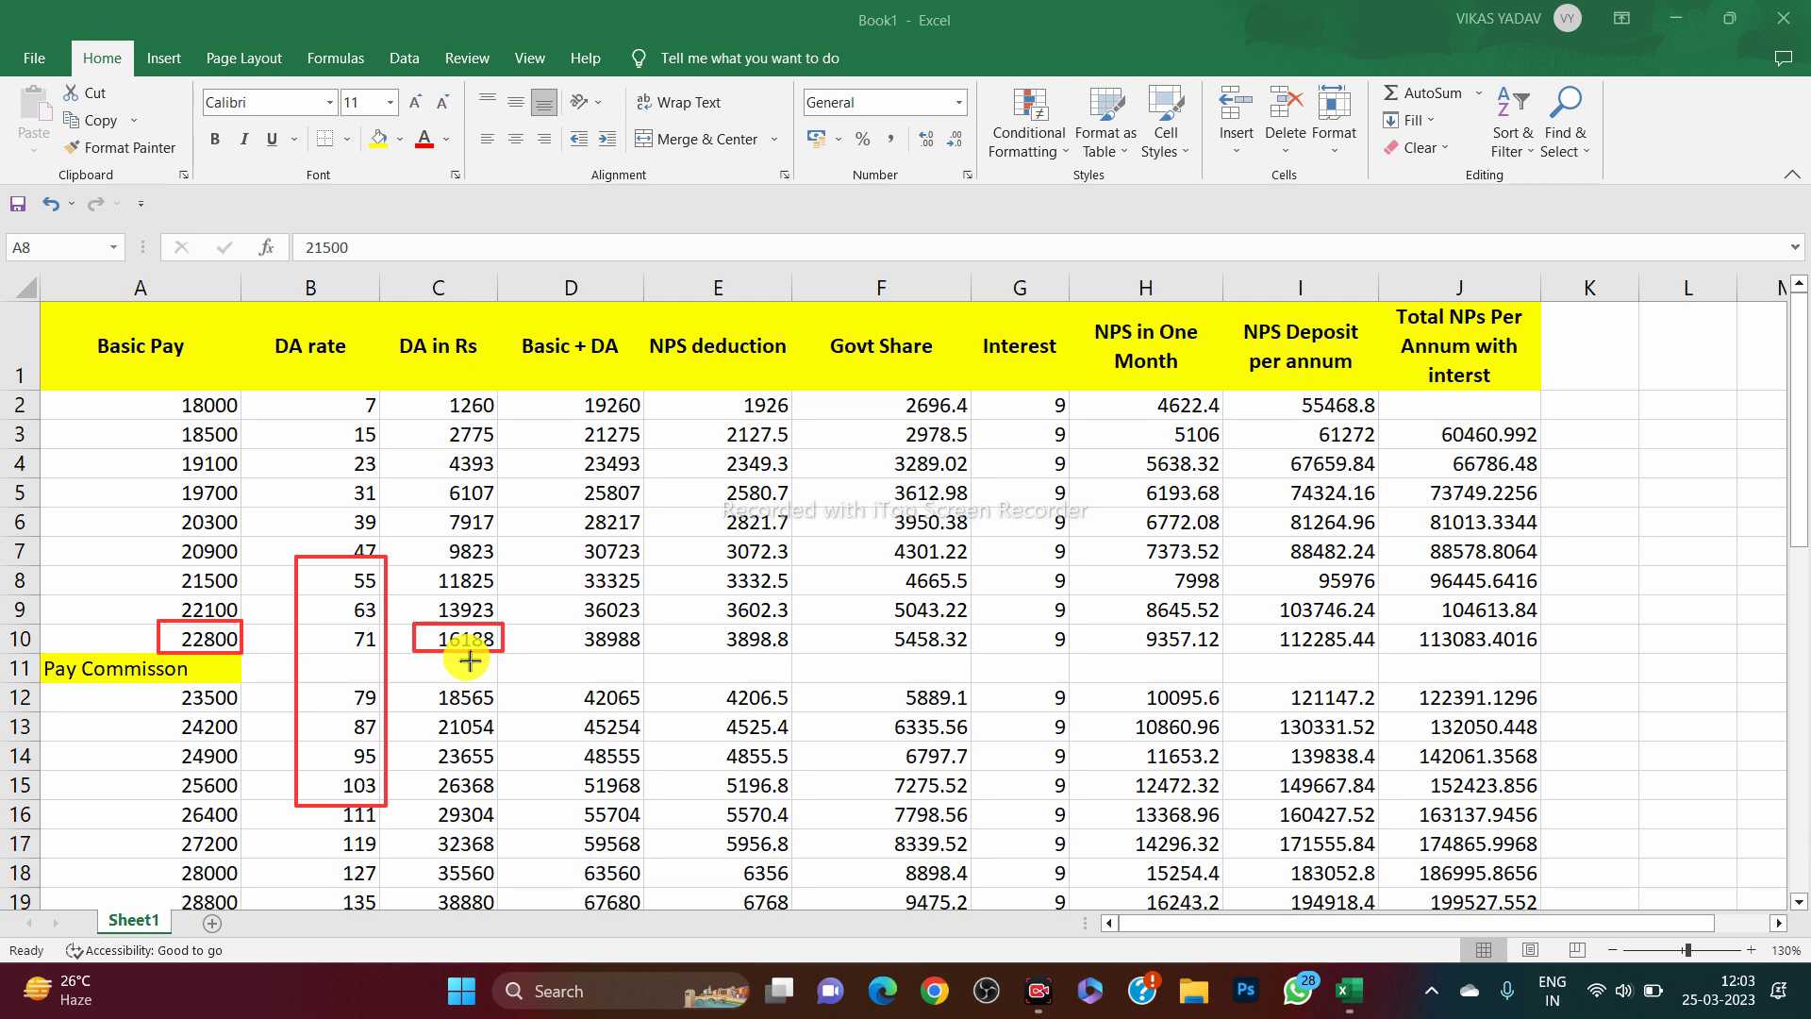
Outline the DA rate and basic pay in row 10, frame the row through column J, and clear all markings
drag(317, 625, 382, 648)
drag(148, 625, 248, 657)
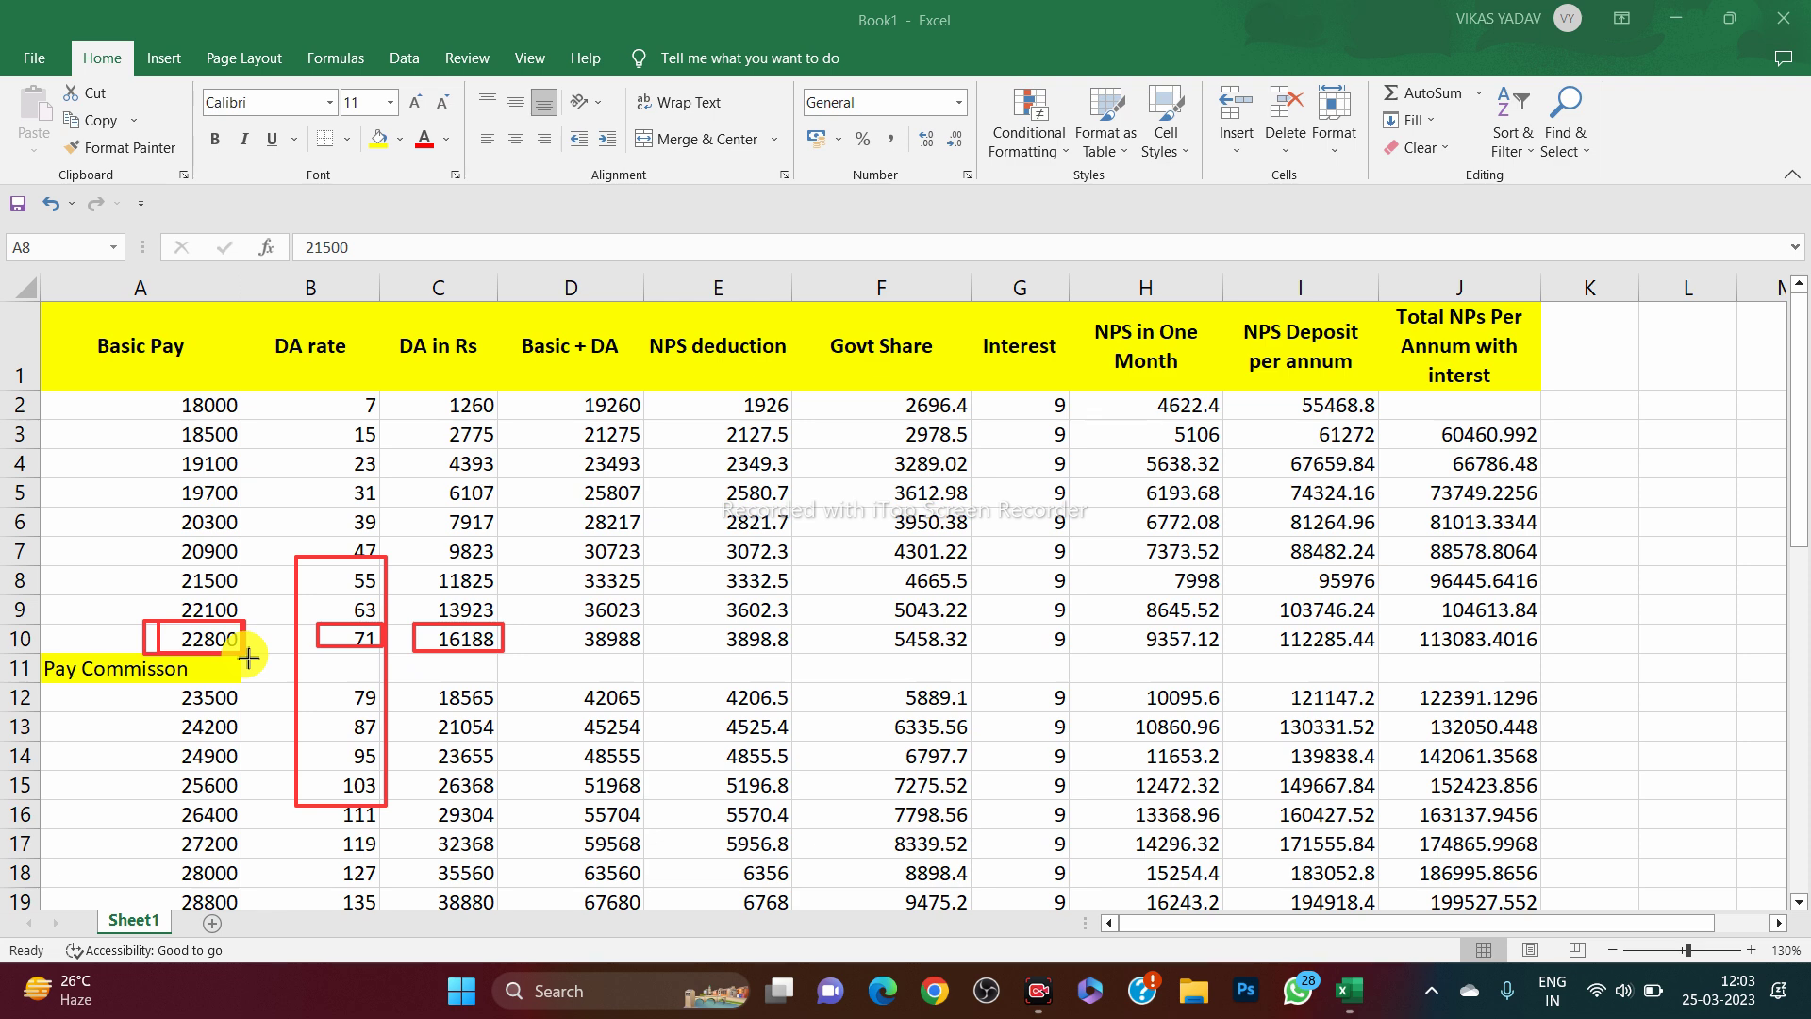
drag(161, 618, 1538, 659)
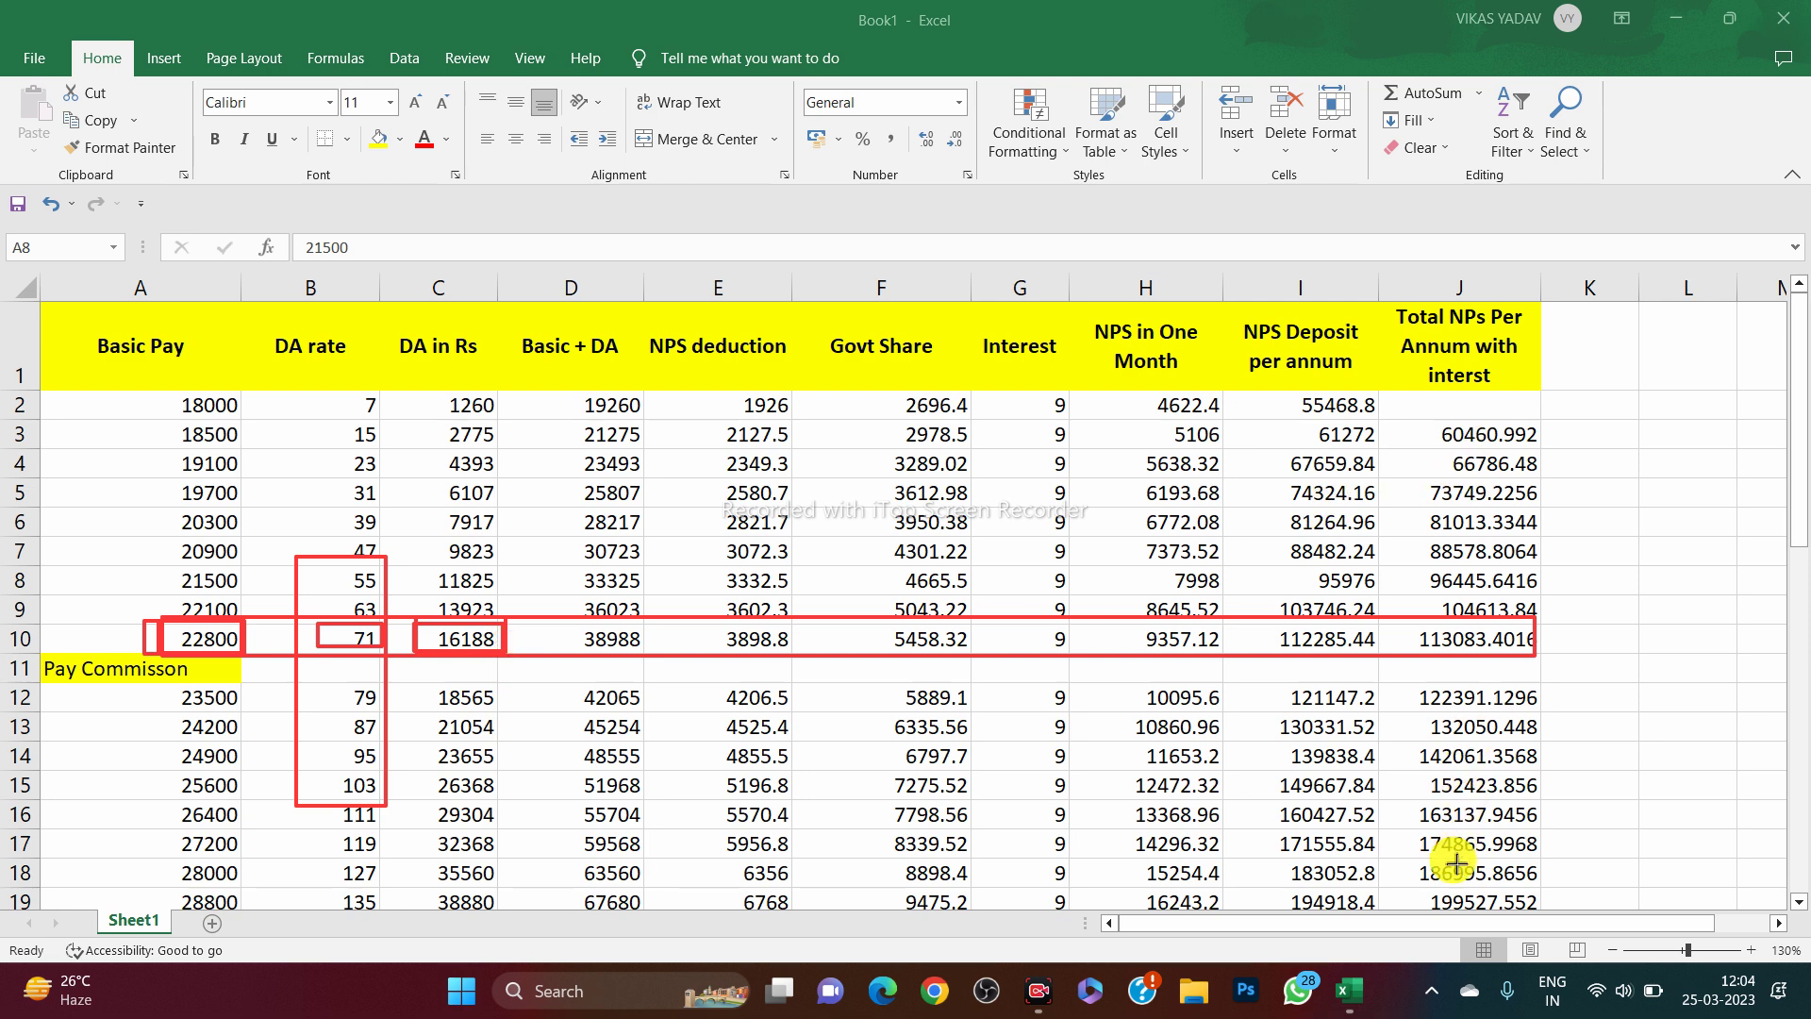
click(1226, 954)
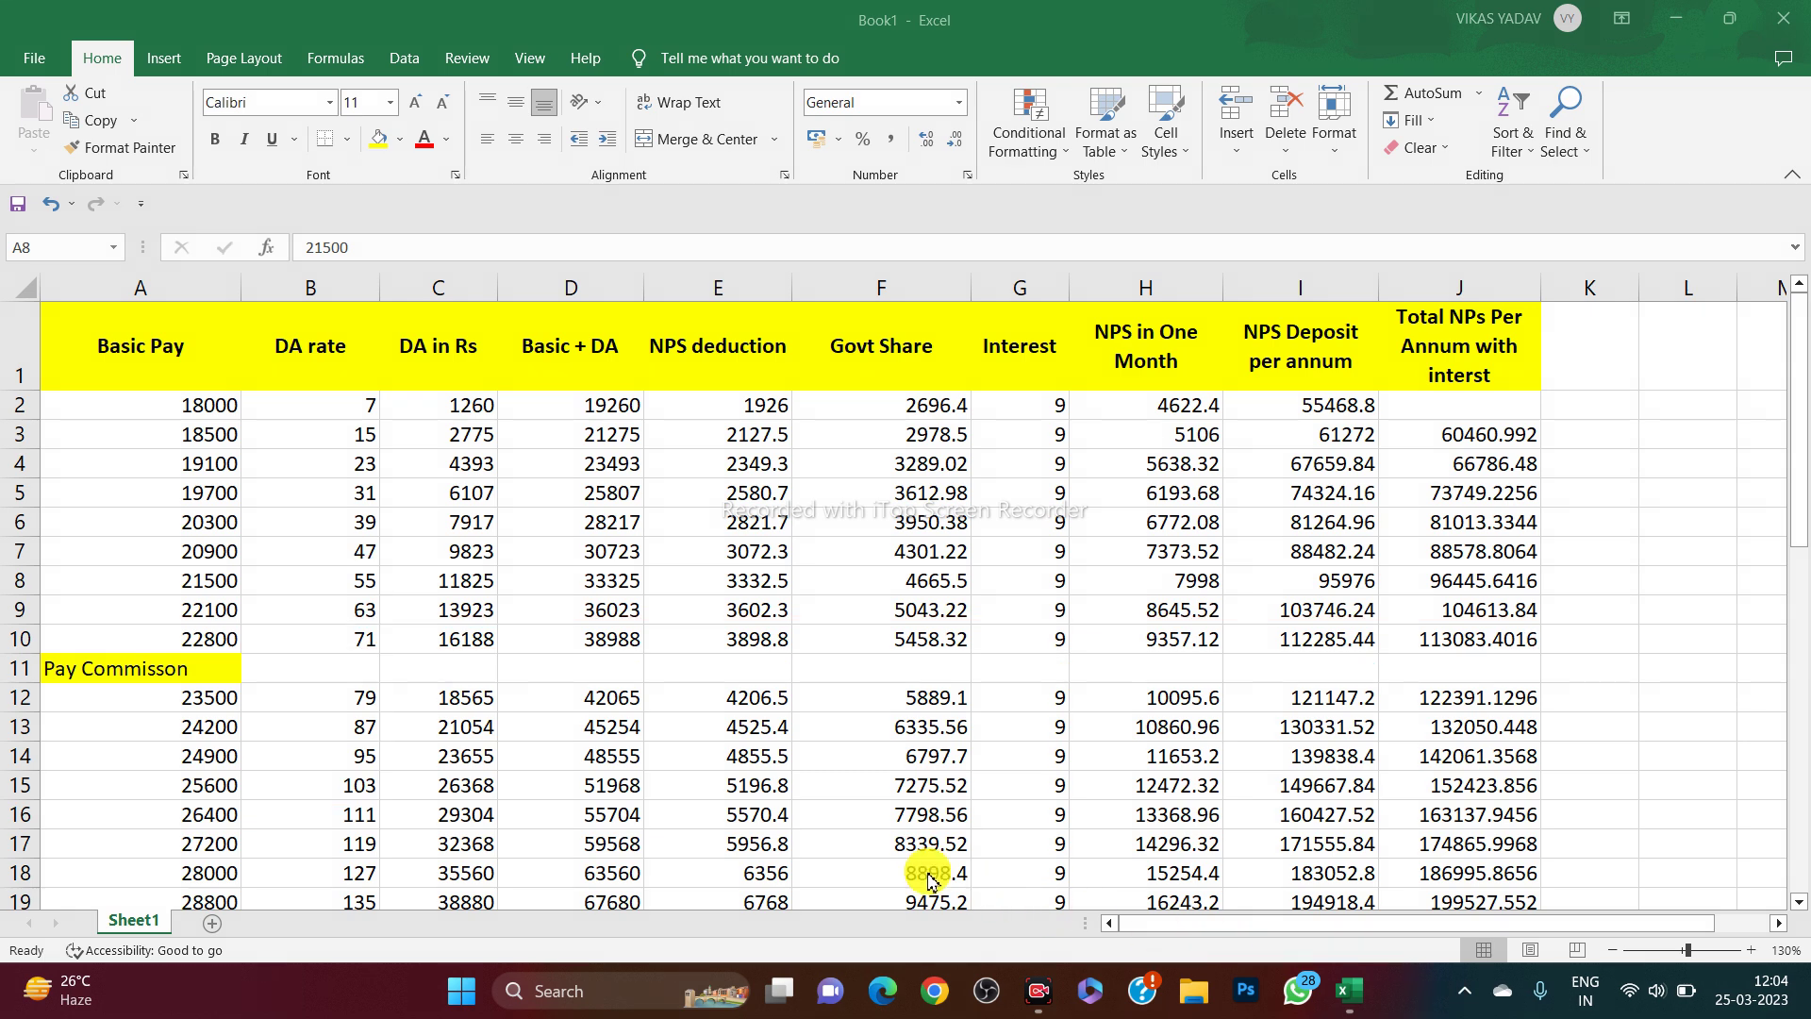
Examine the rows around the Pay Commisson, 2nd pay commission and 3rd pay commission headings, including the basic pay in A21
scroll(307, 631, down, 2)
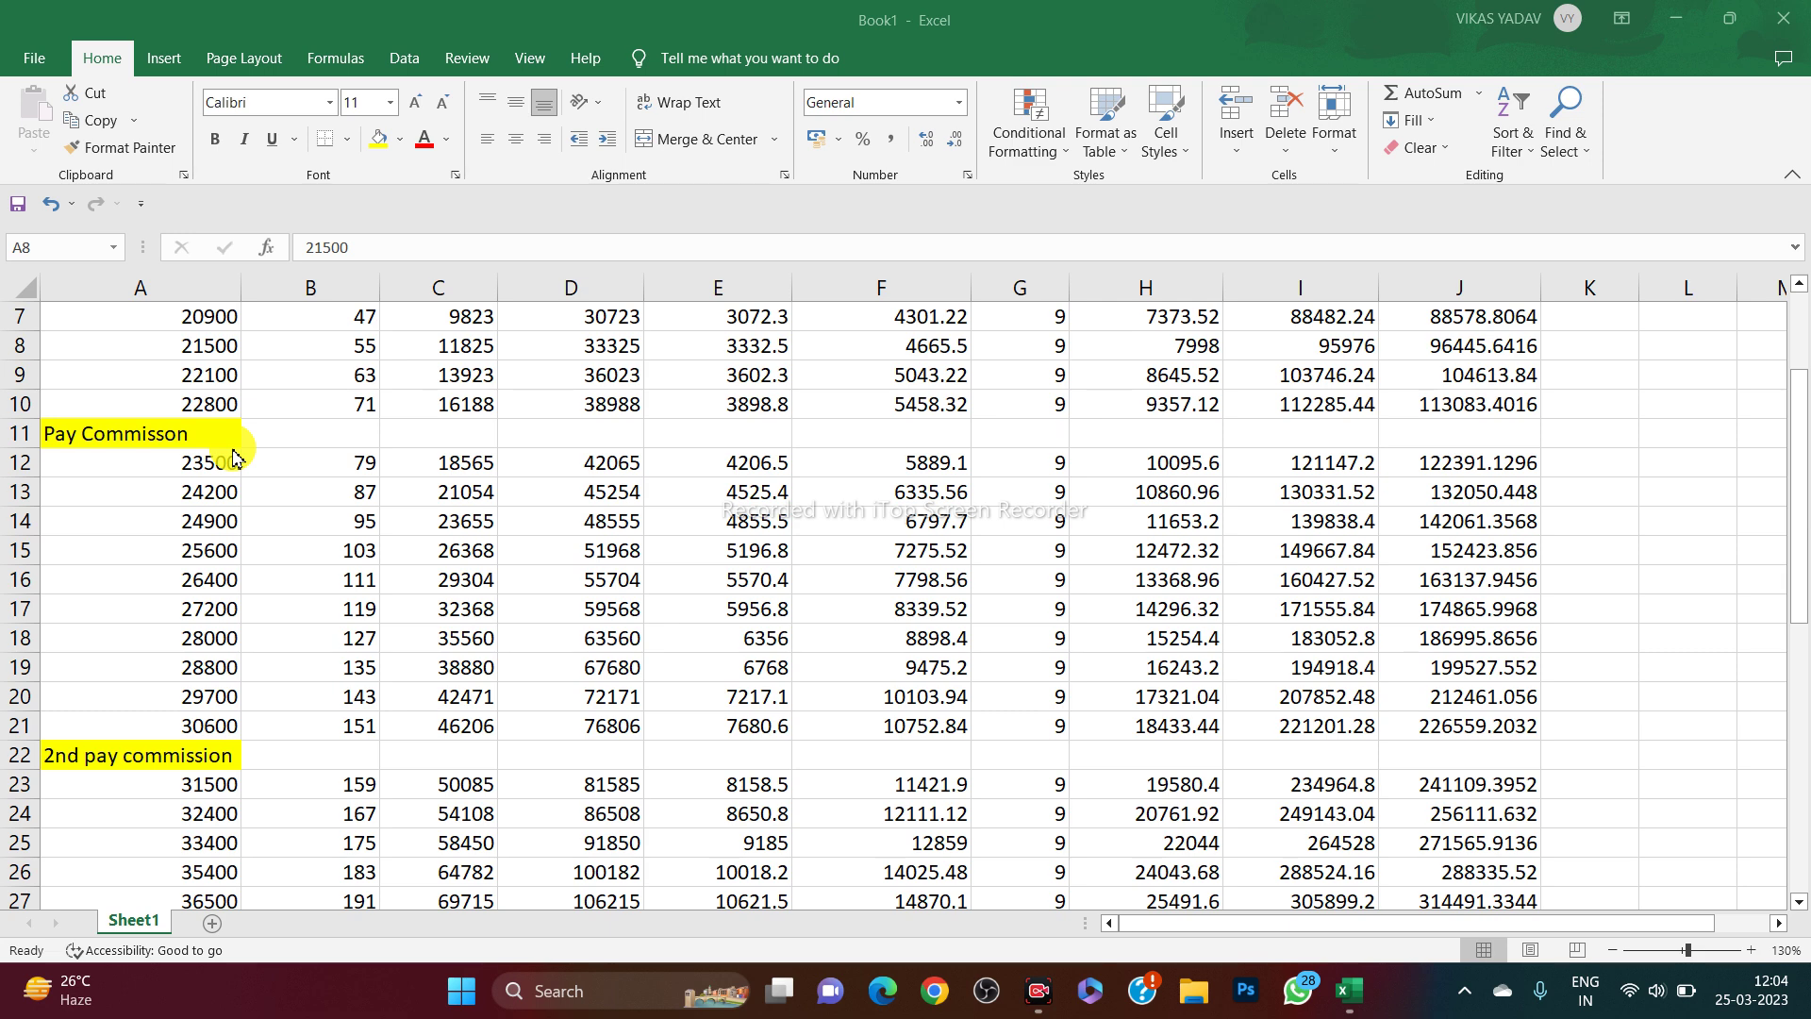
scroll(203, 627, down, 1)
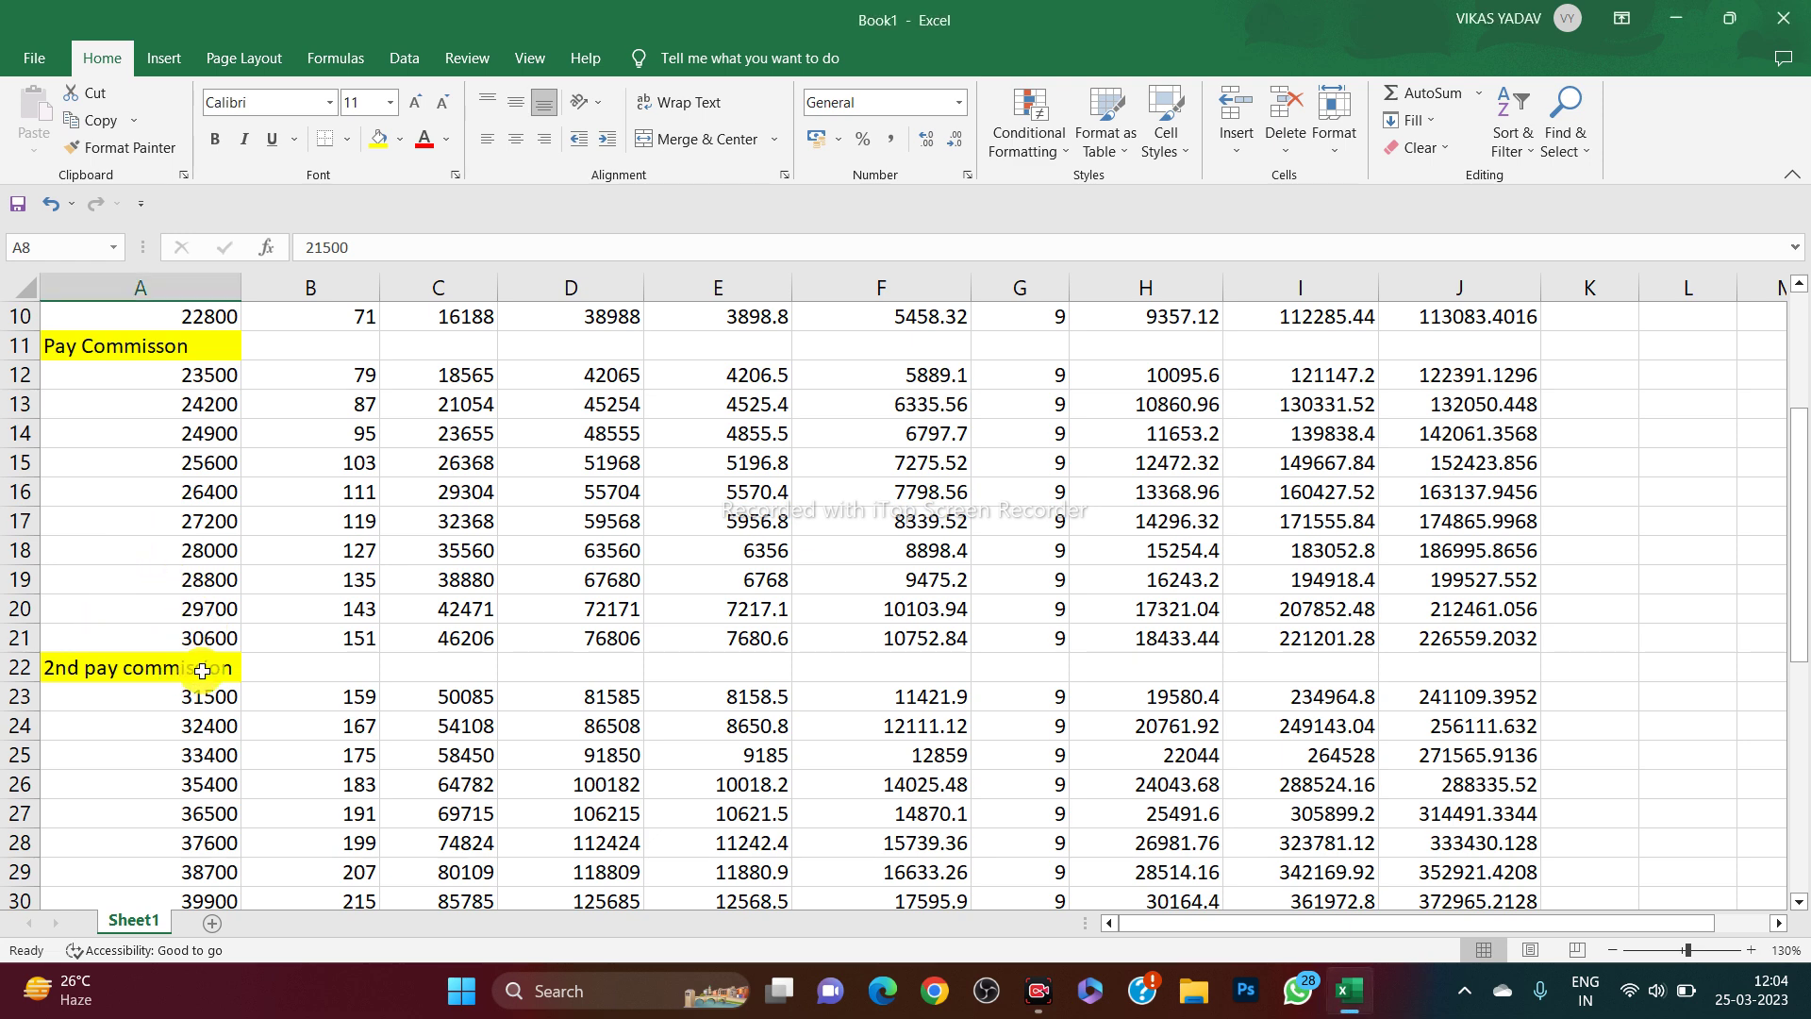
click(203, 670)
click(209, 638)
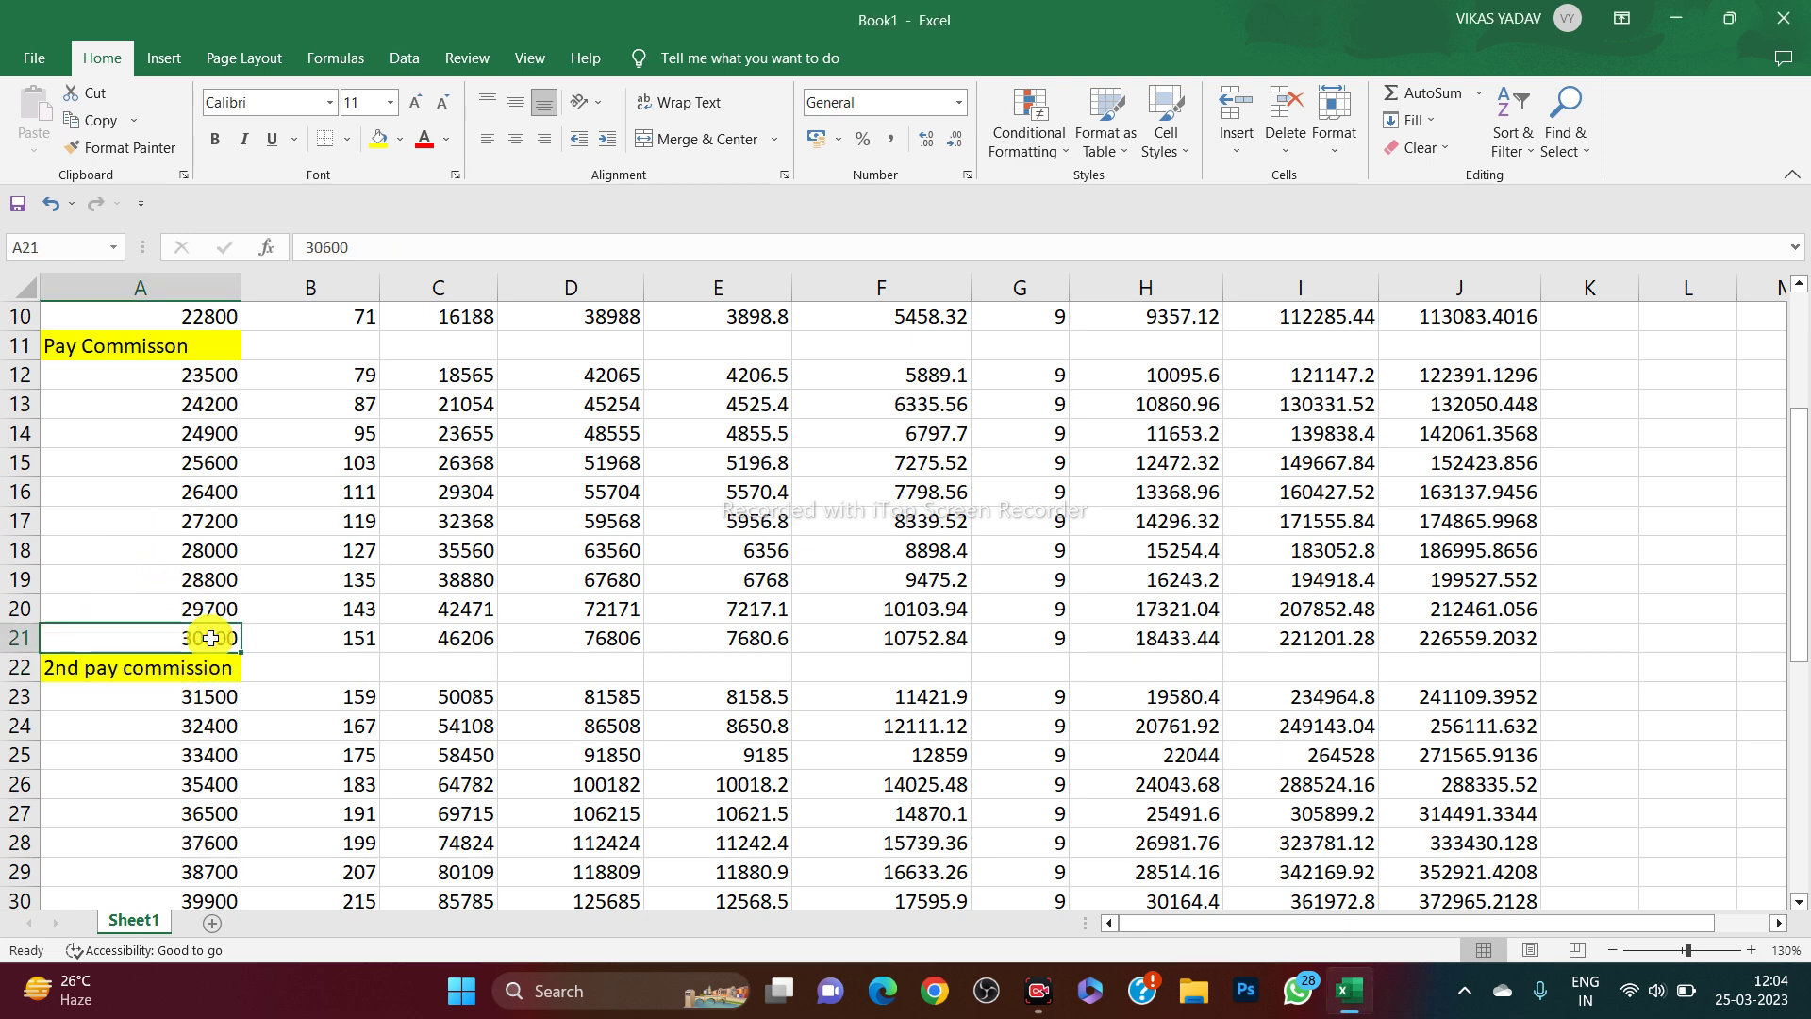
scroll(423, 633, down, 1)
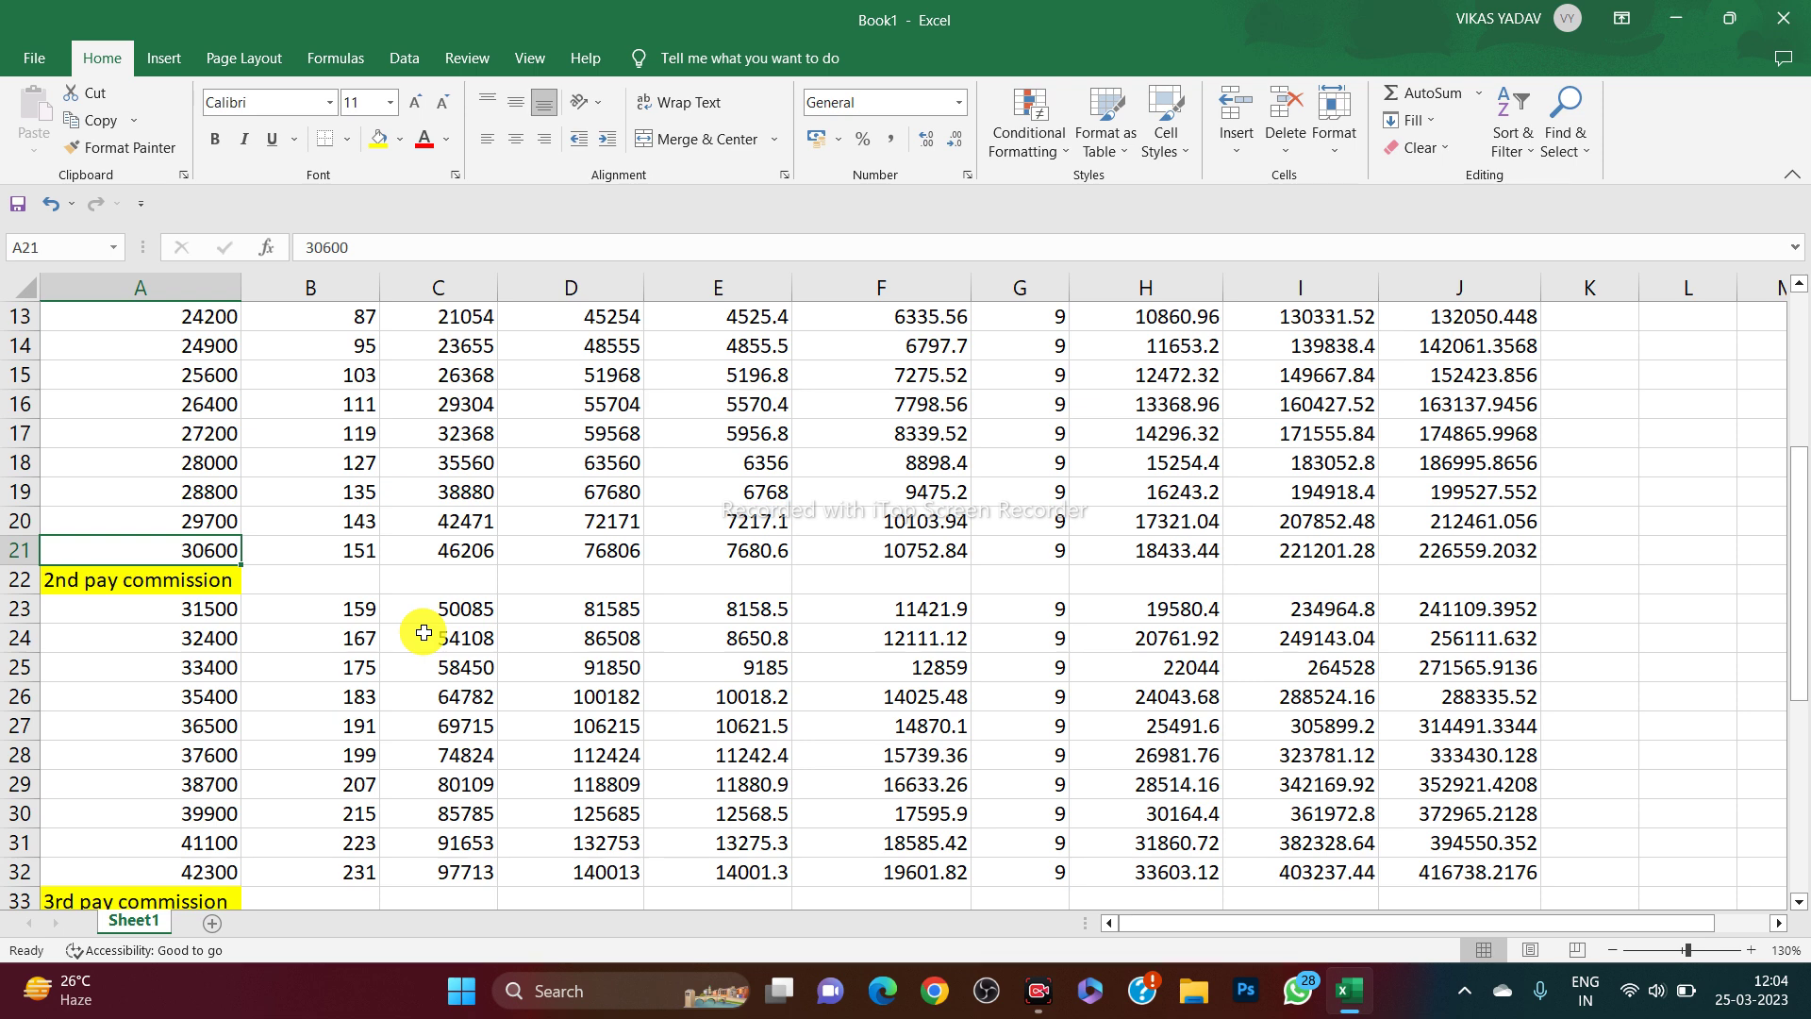
scroll(423, 633, down, 2)
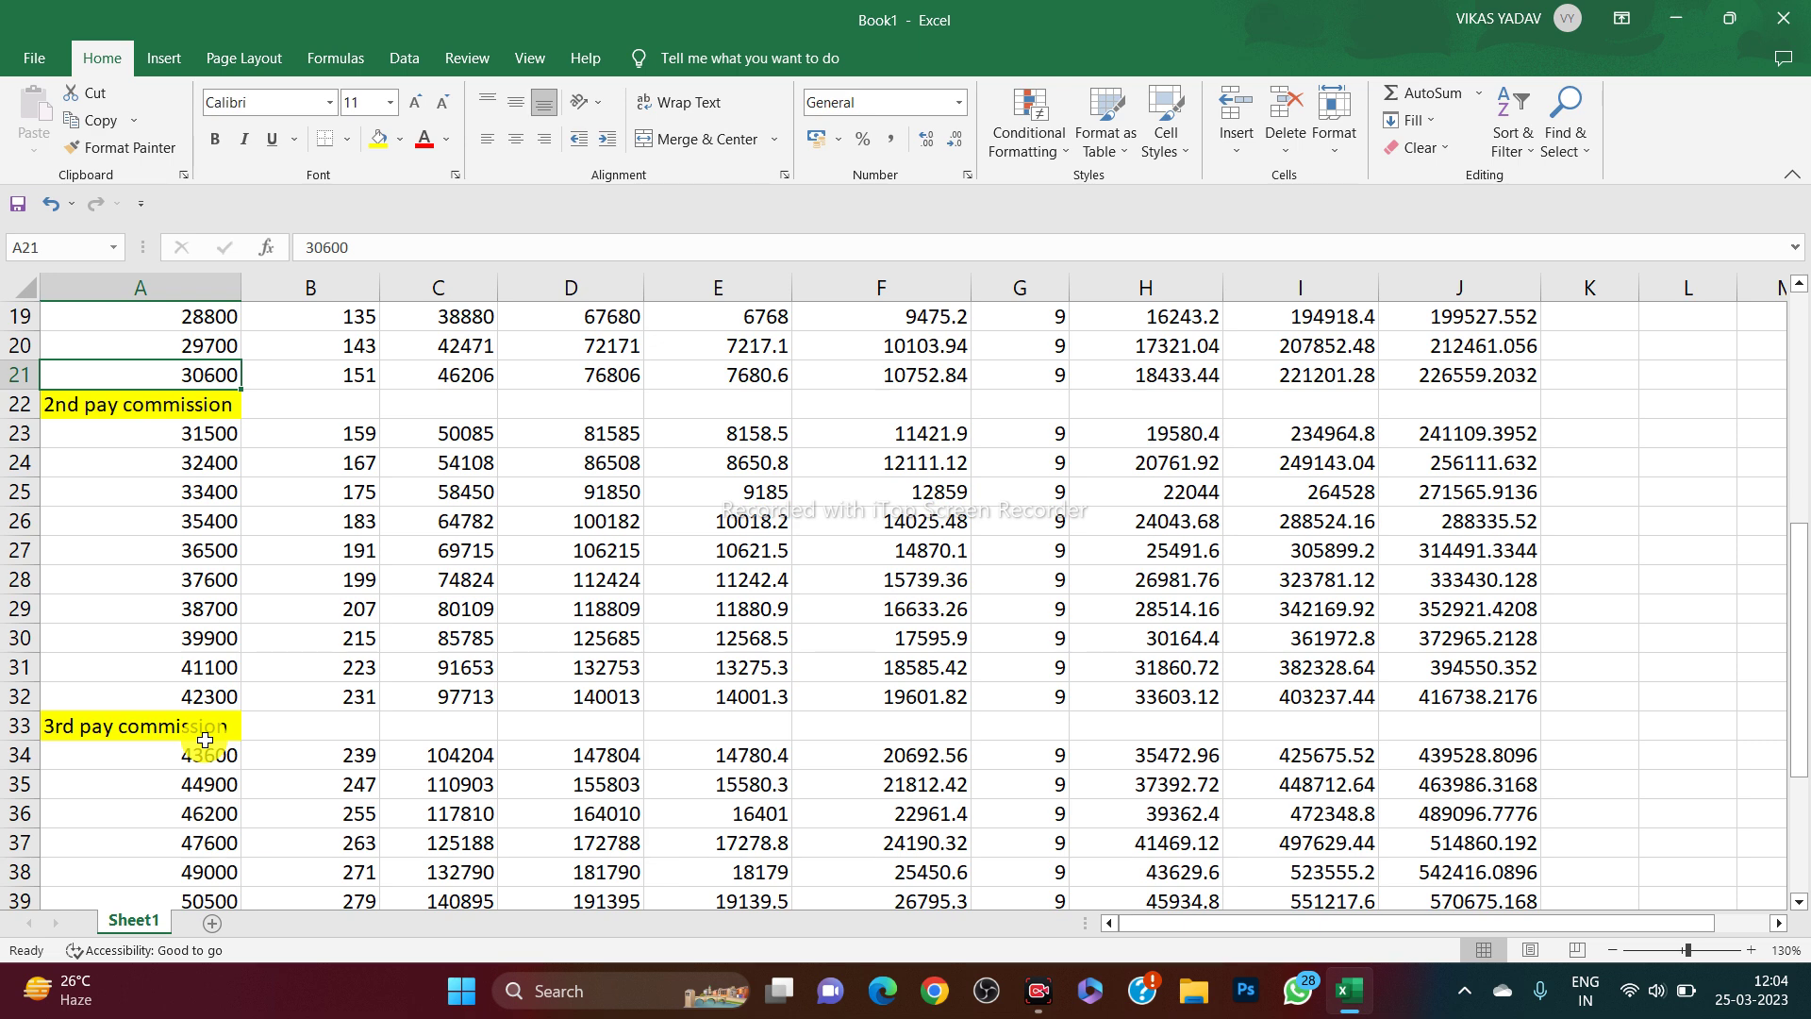
scroll(205, 740, up, 6)
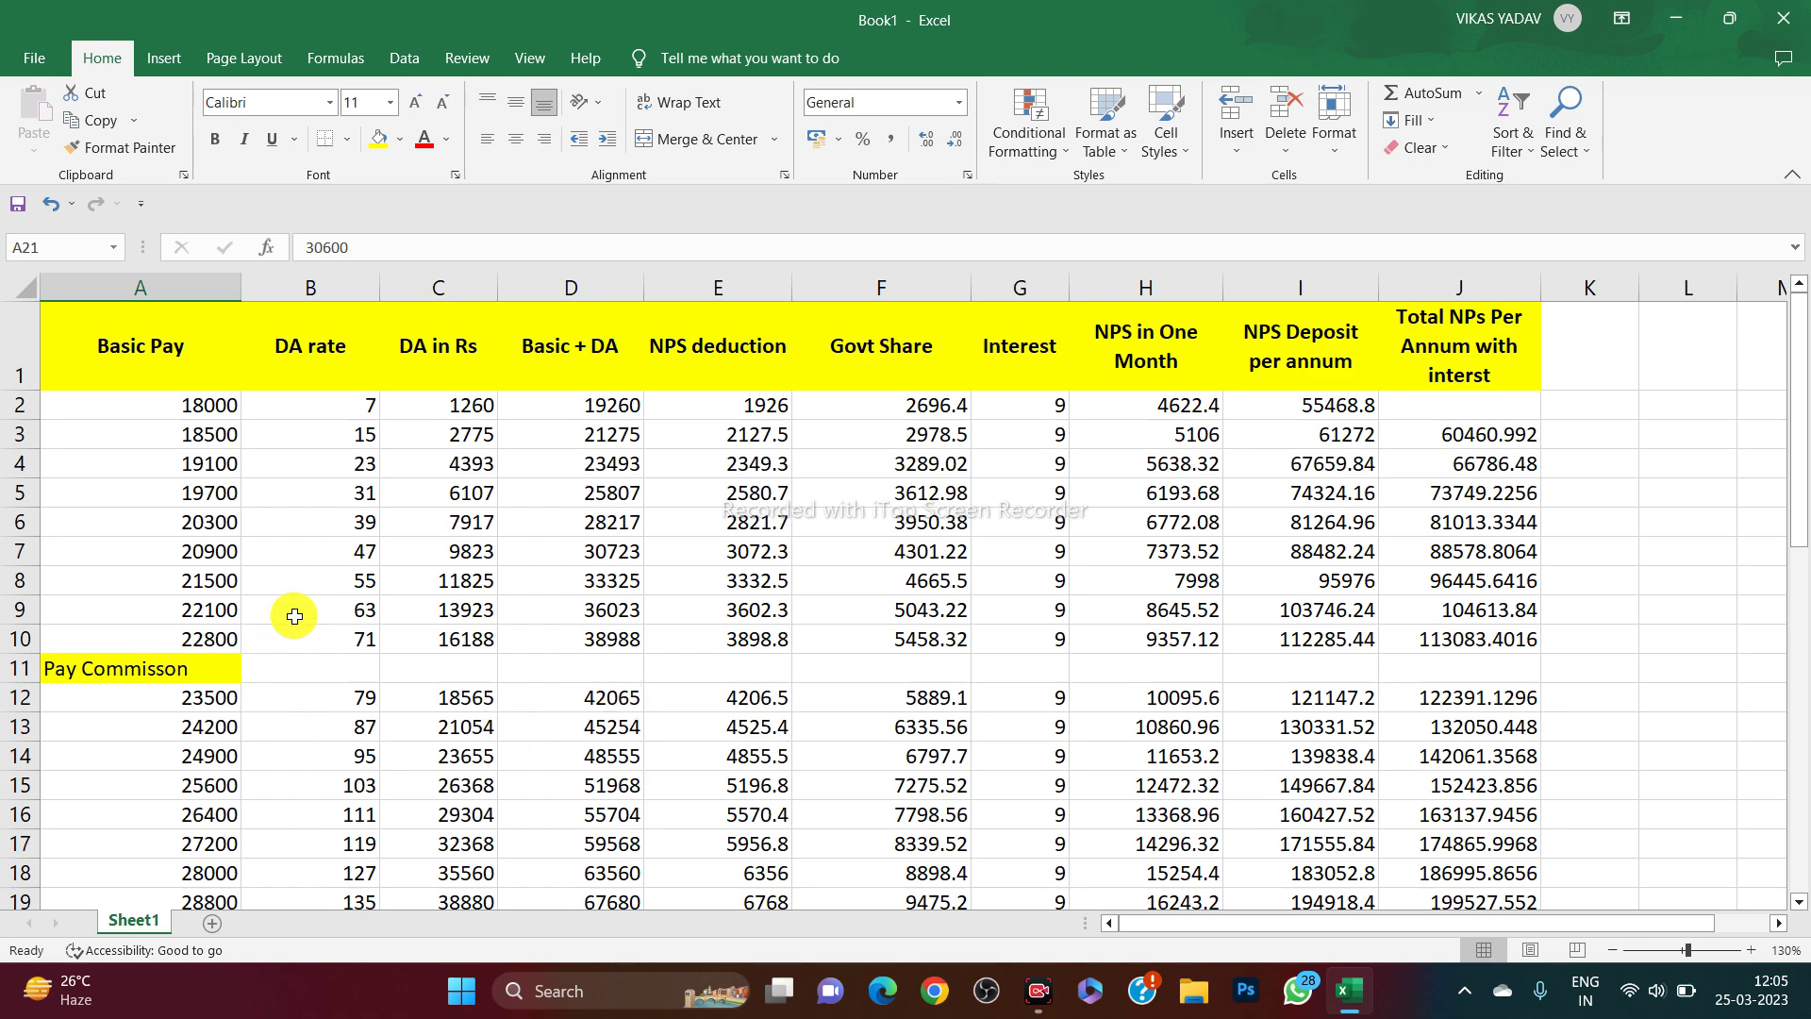
Outline the 3rd pay commission heading and the basic pay and DA rate in row 43
scroll(295, 614, down, 9)
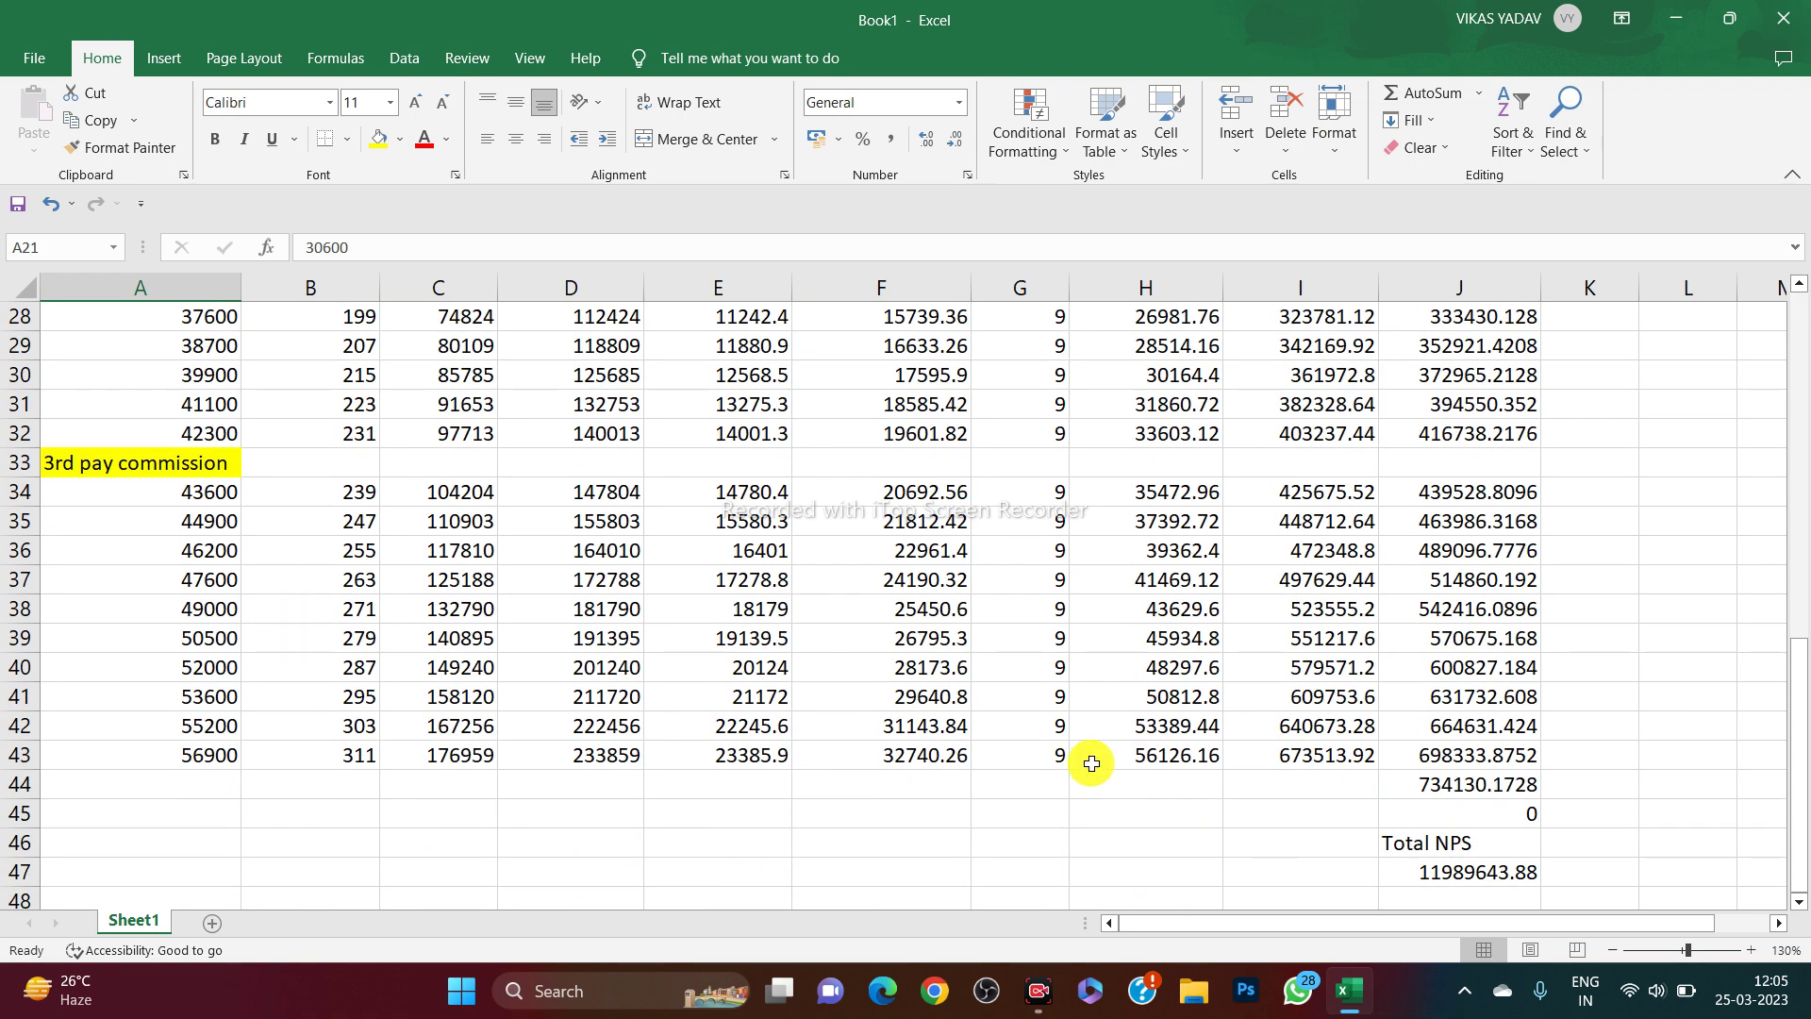
scroll(774, 744, down, 1)
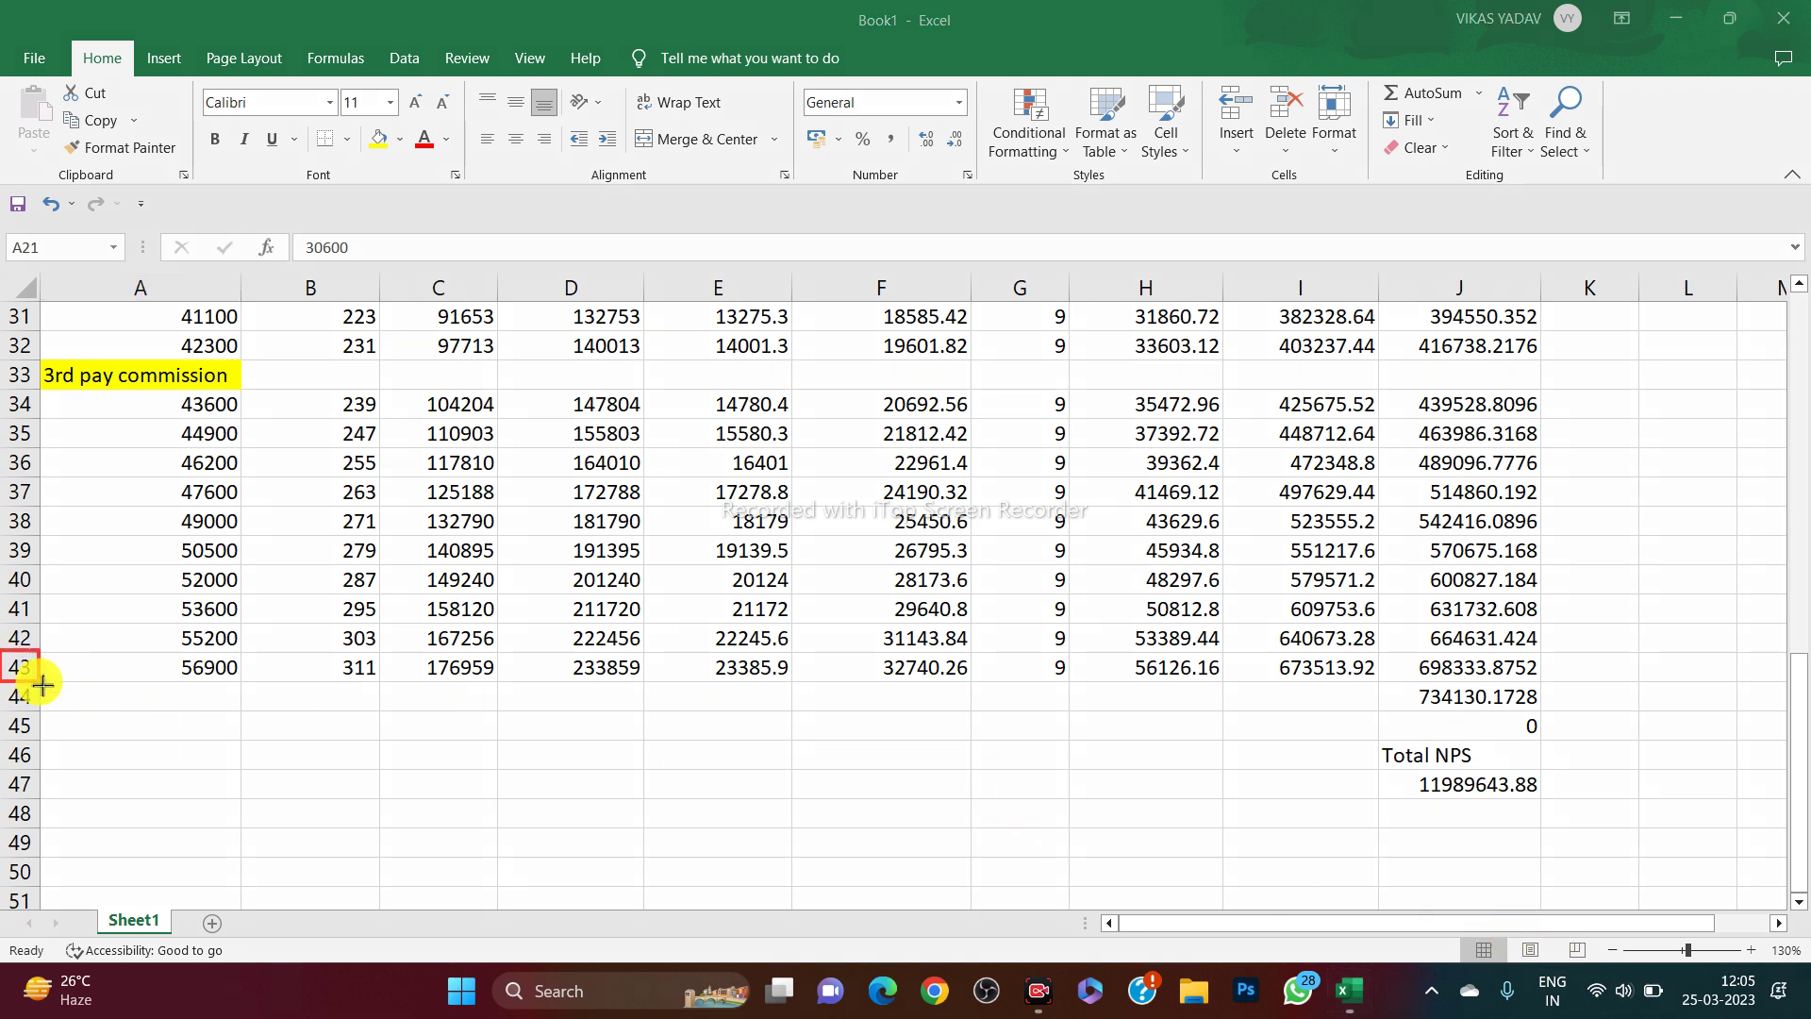
drag(9, 355, 272, 389)
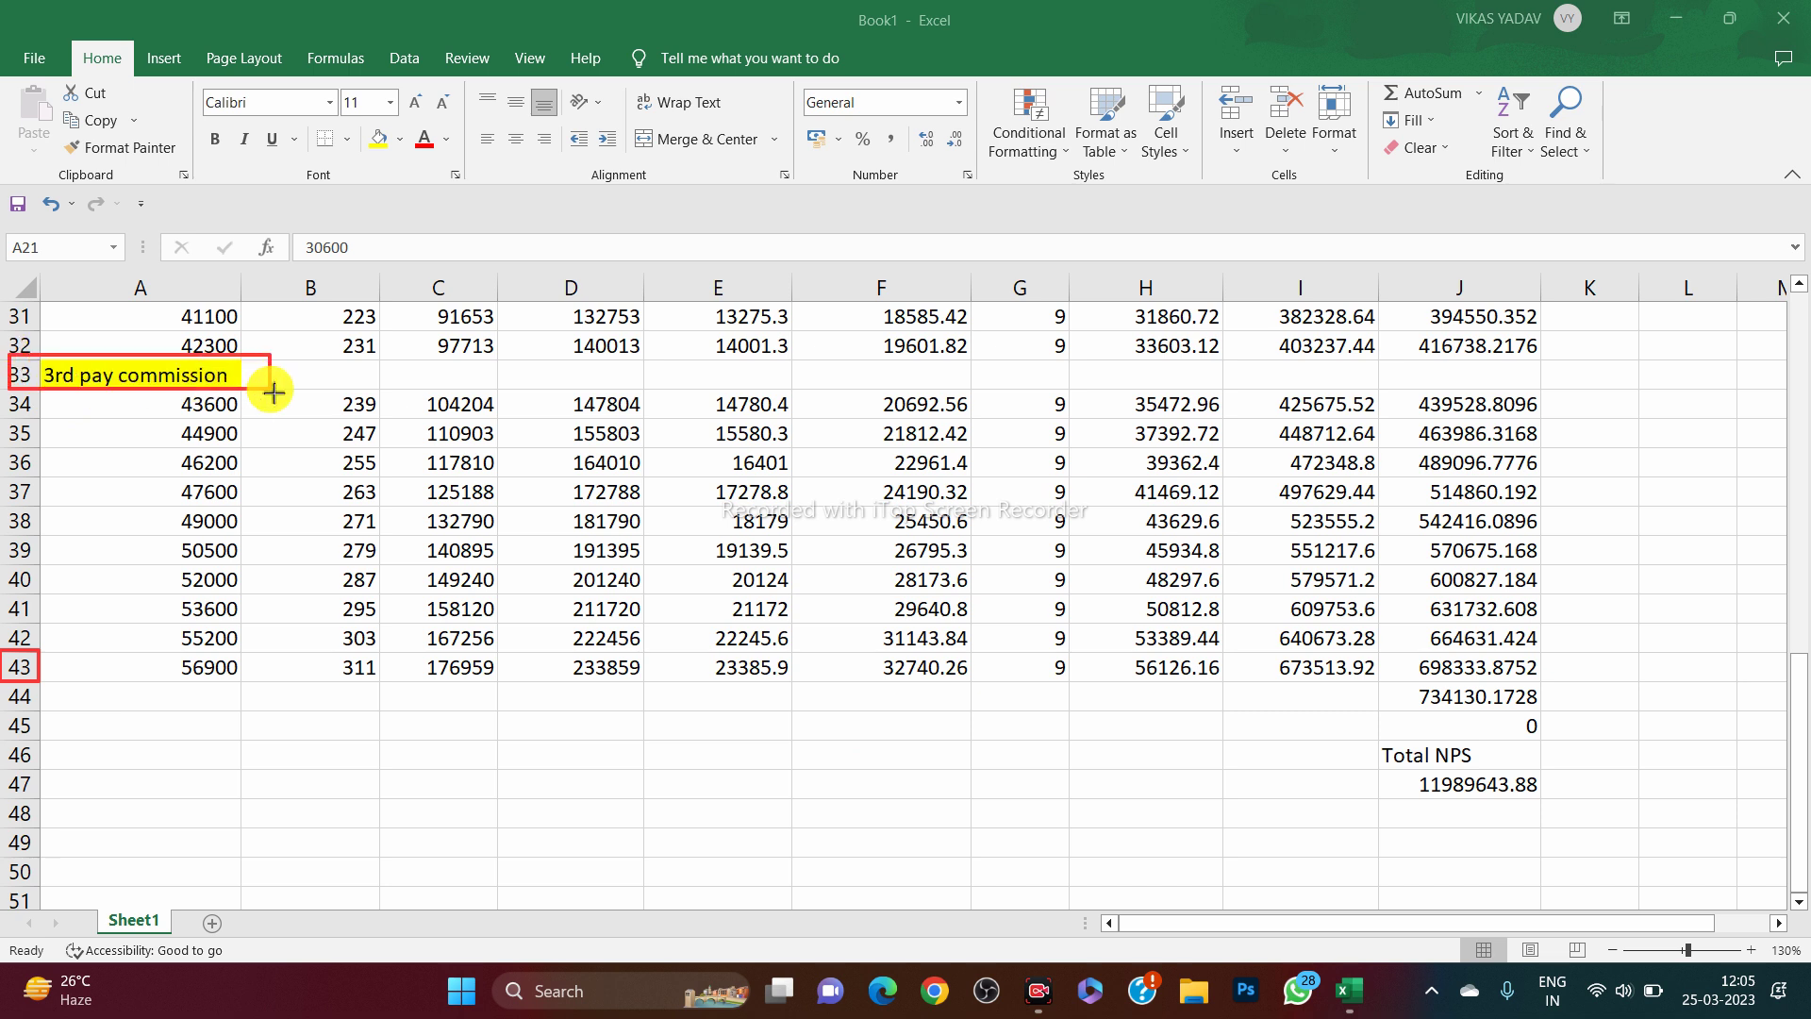
drag(143, 655, 243, 685)
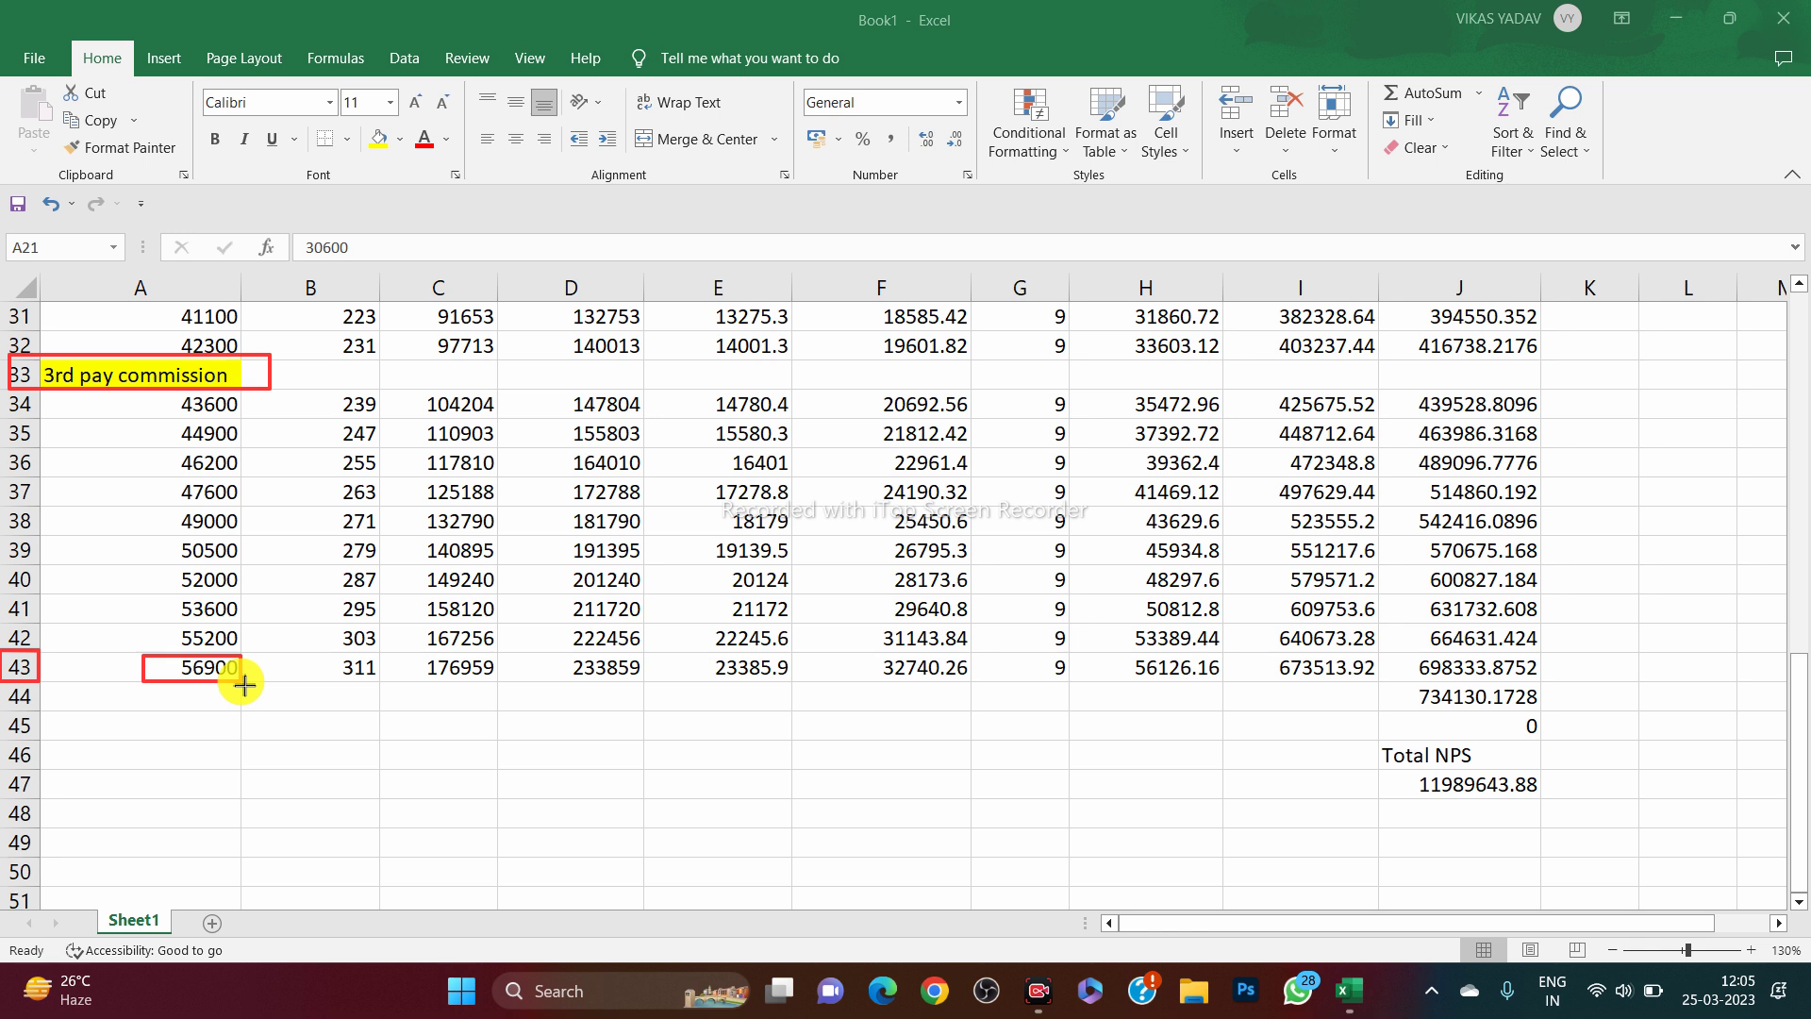
drag(148, 651, 384, 685)
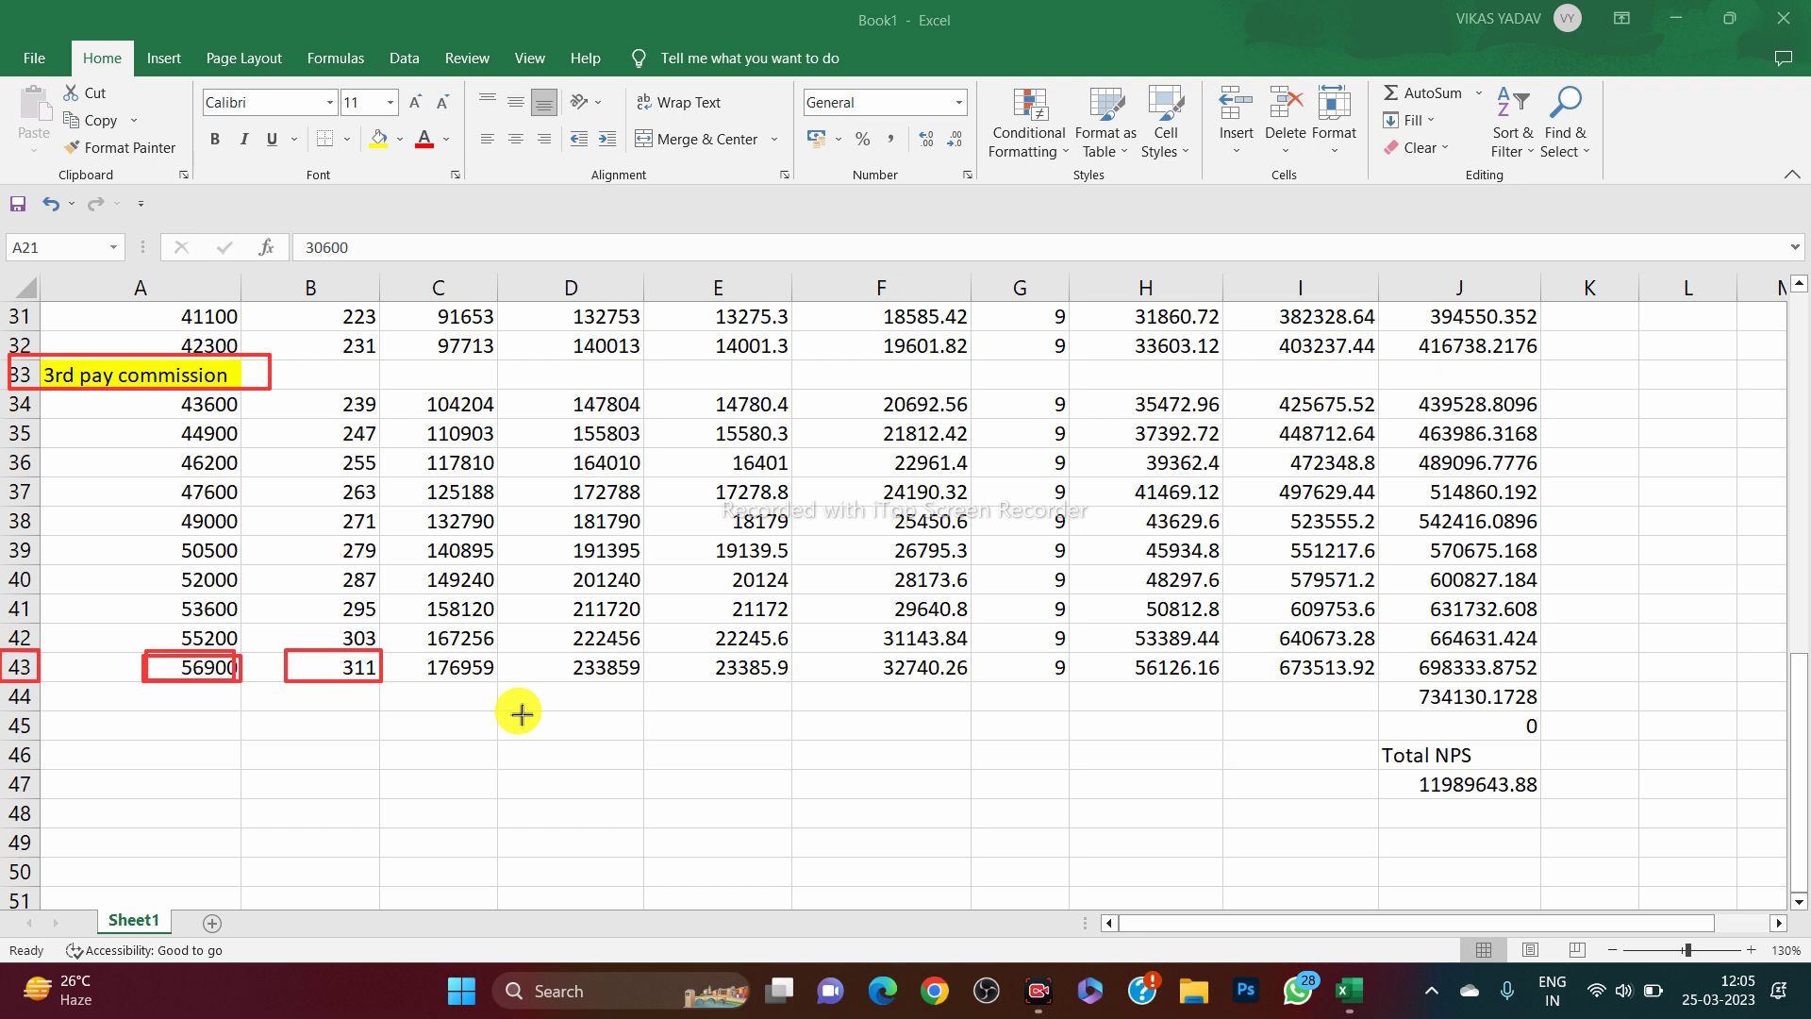
Outline row 43's Basic + DA, NPS deduction, Govt Share, Interest, NPS in One Month and NPS Deposit per annum values
drag(558, 649, 649, 689)
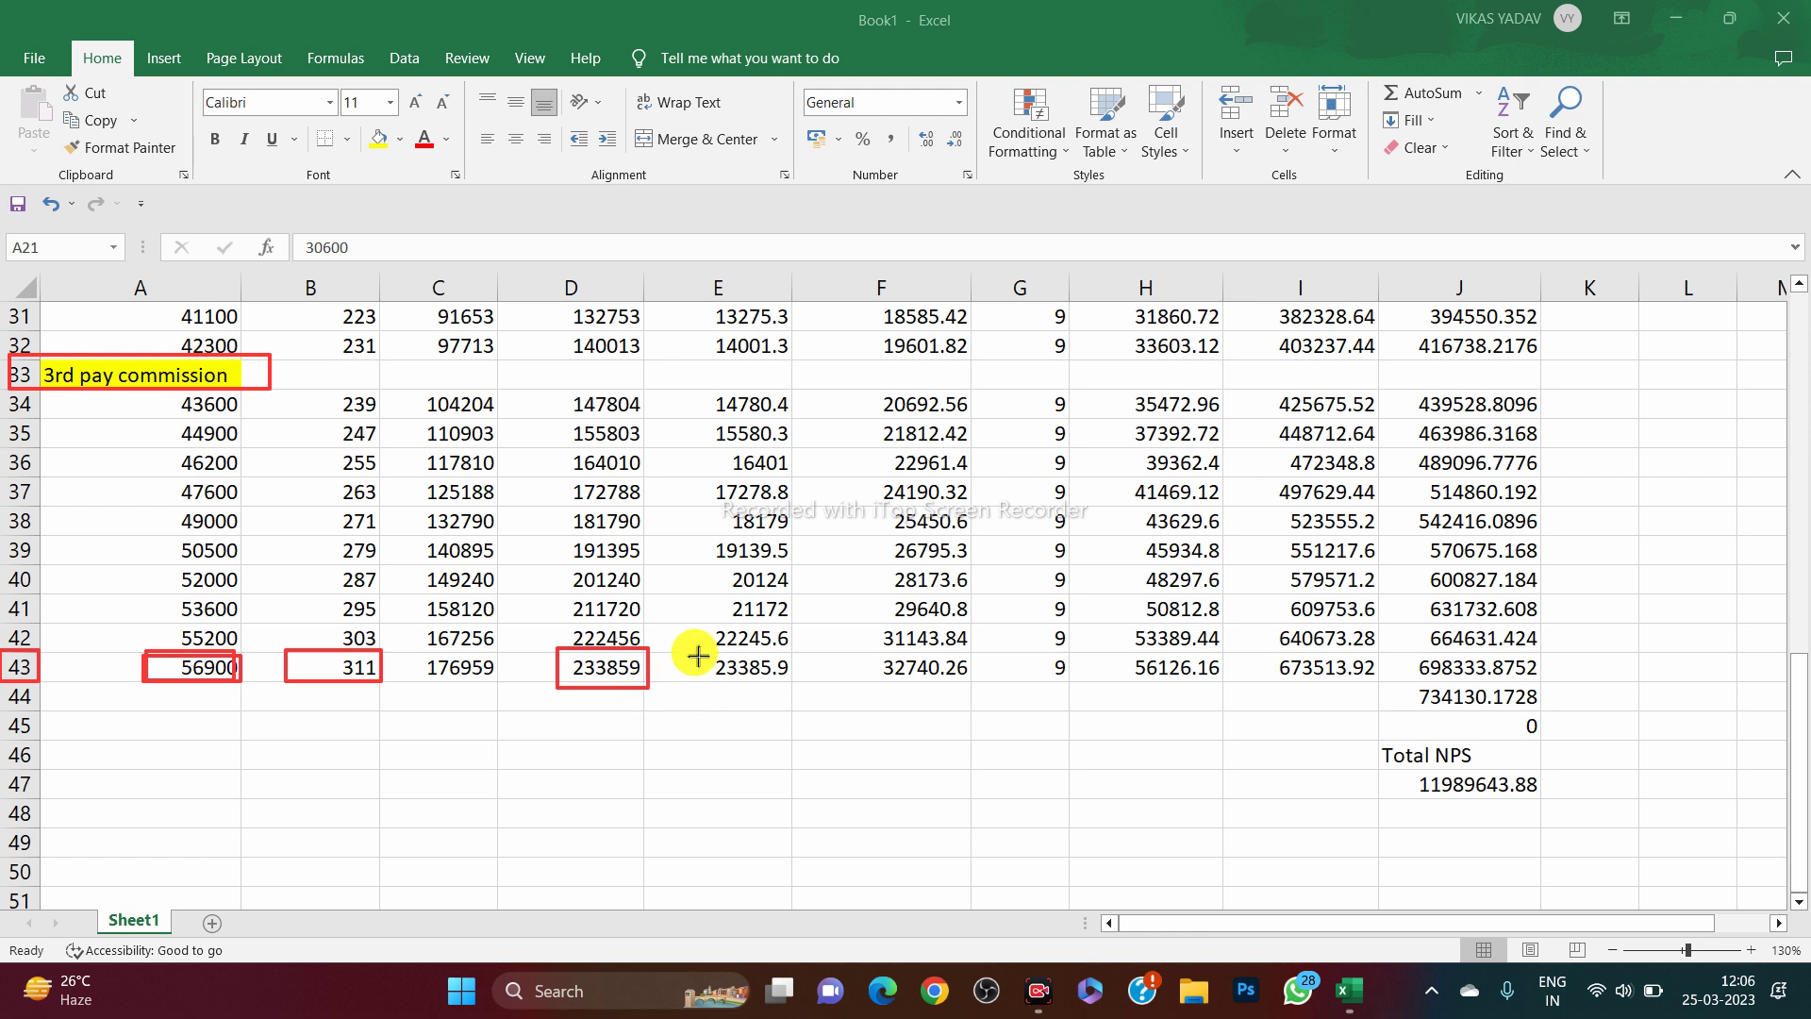
mouse_move(680, 648)
mouse_down()
mouse_move(817, 690)
mouse_move(881, 670)
mouse_move(975, 688)
mouse_move(996, 655)
mouse_move(1070, 692)
mouse_up()
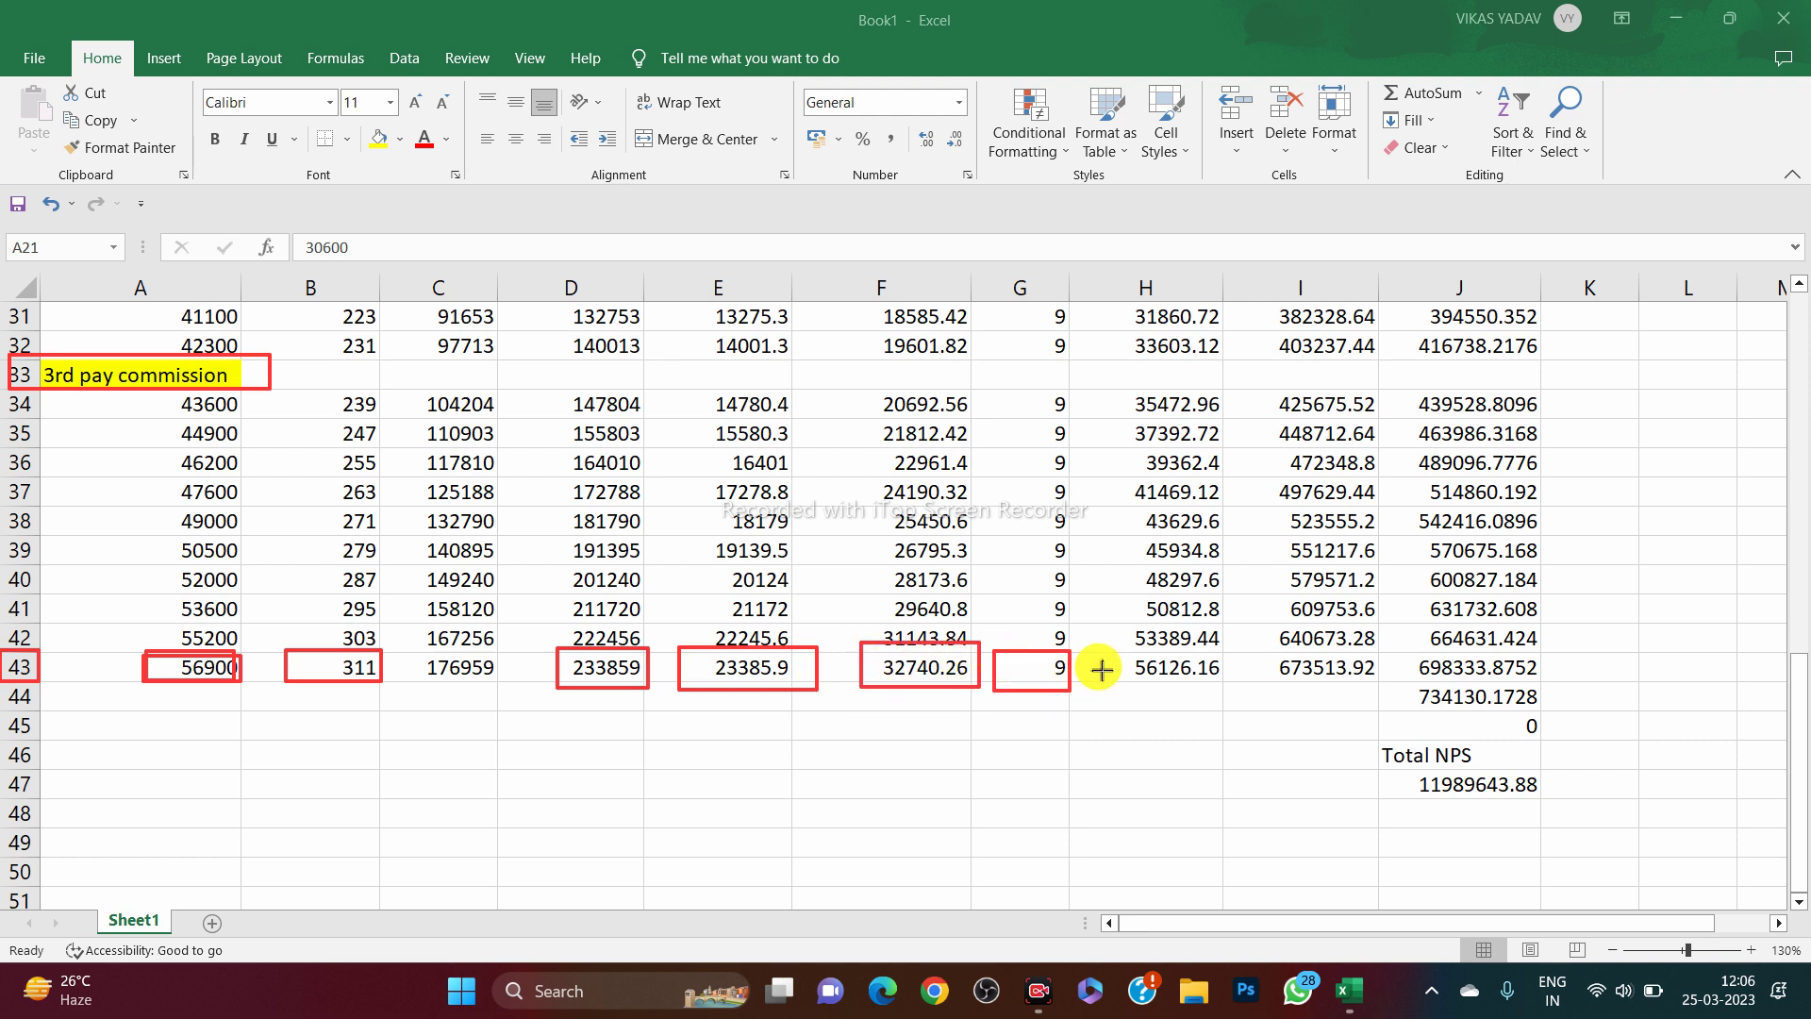
drag(1228, 686, 1234, 687)
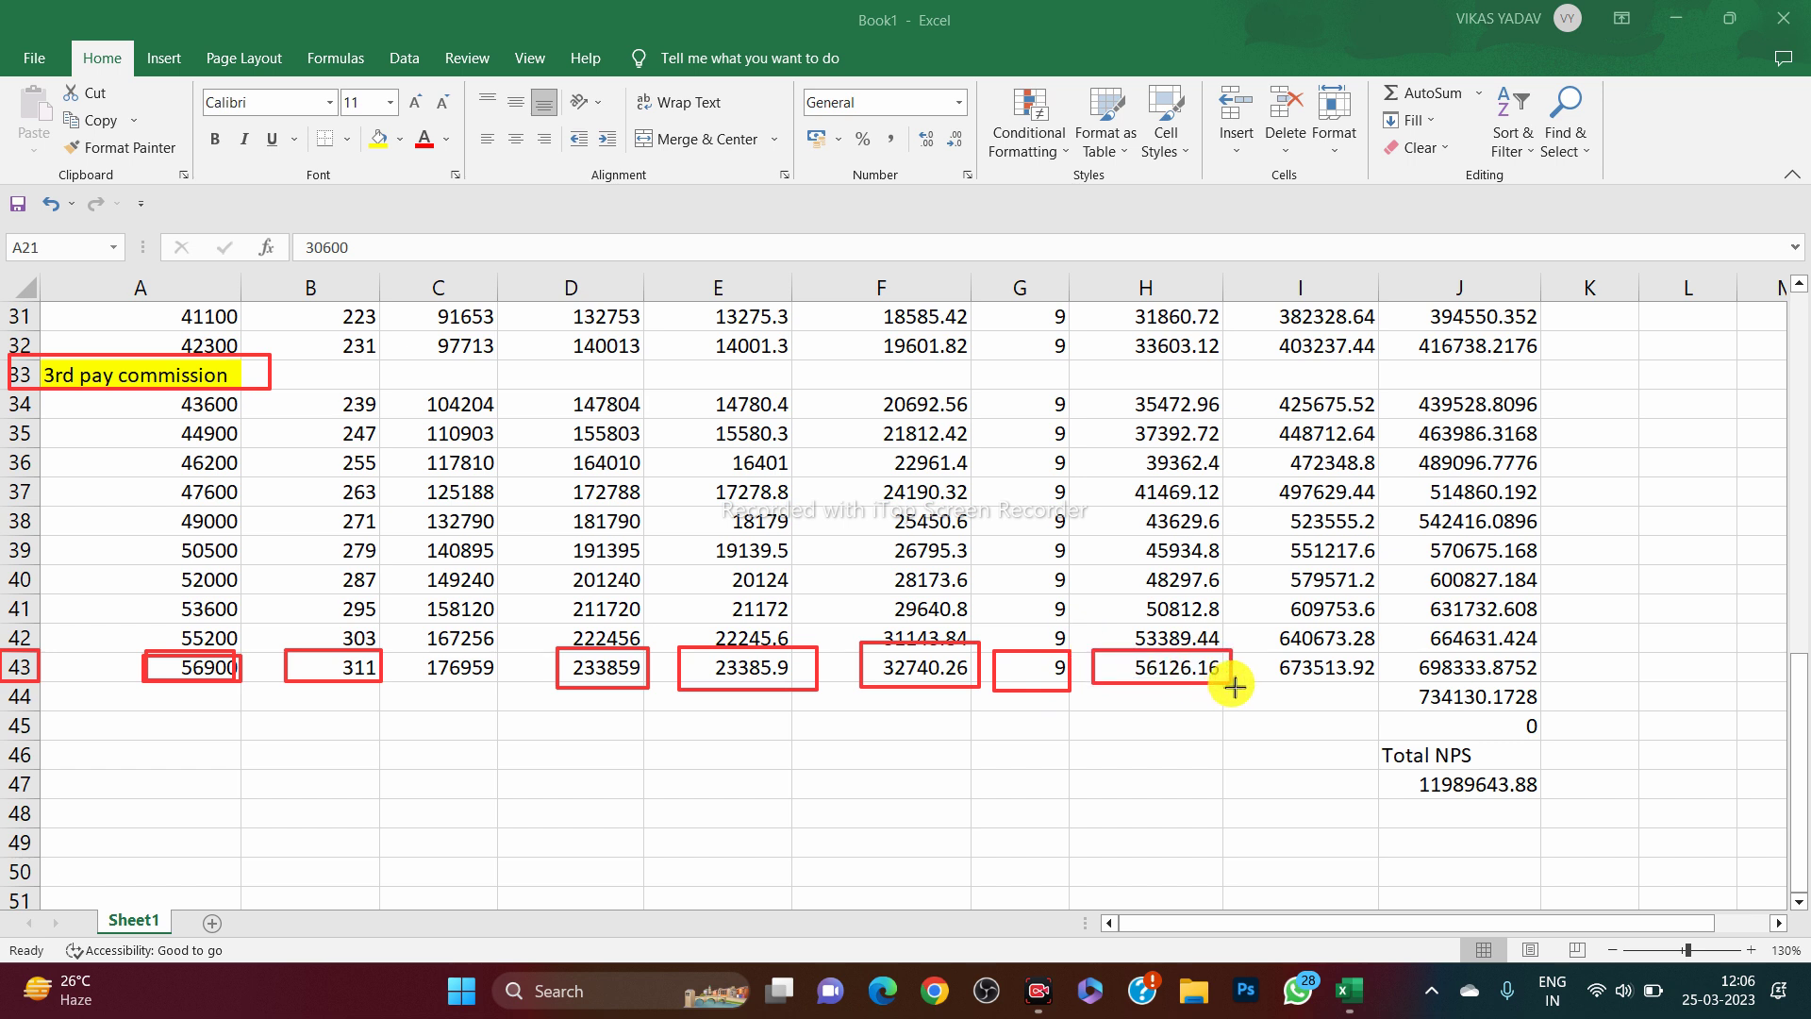
mouse_move(1254, 648)
mouse_down()
mouse_move(1318, 688)
mouse_move(1391, 692)
mouse_up()
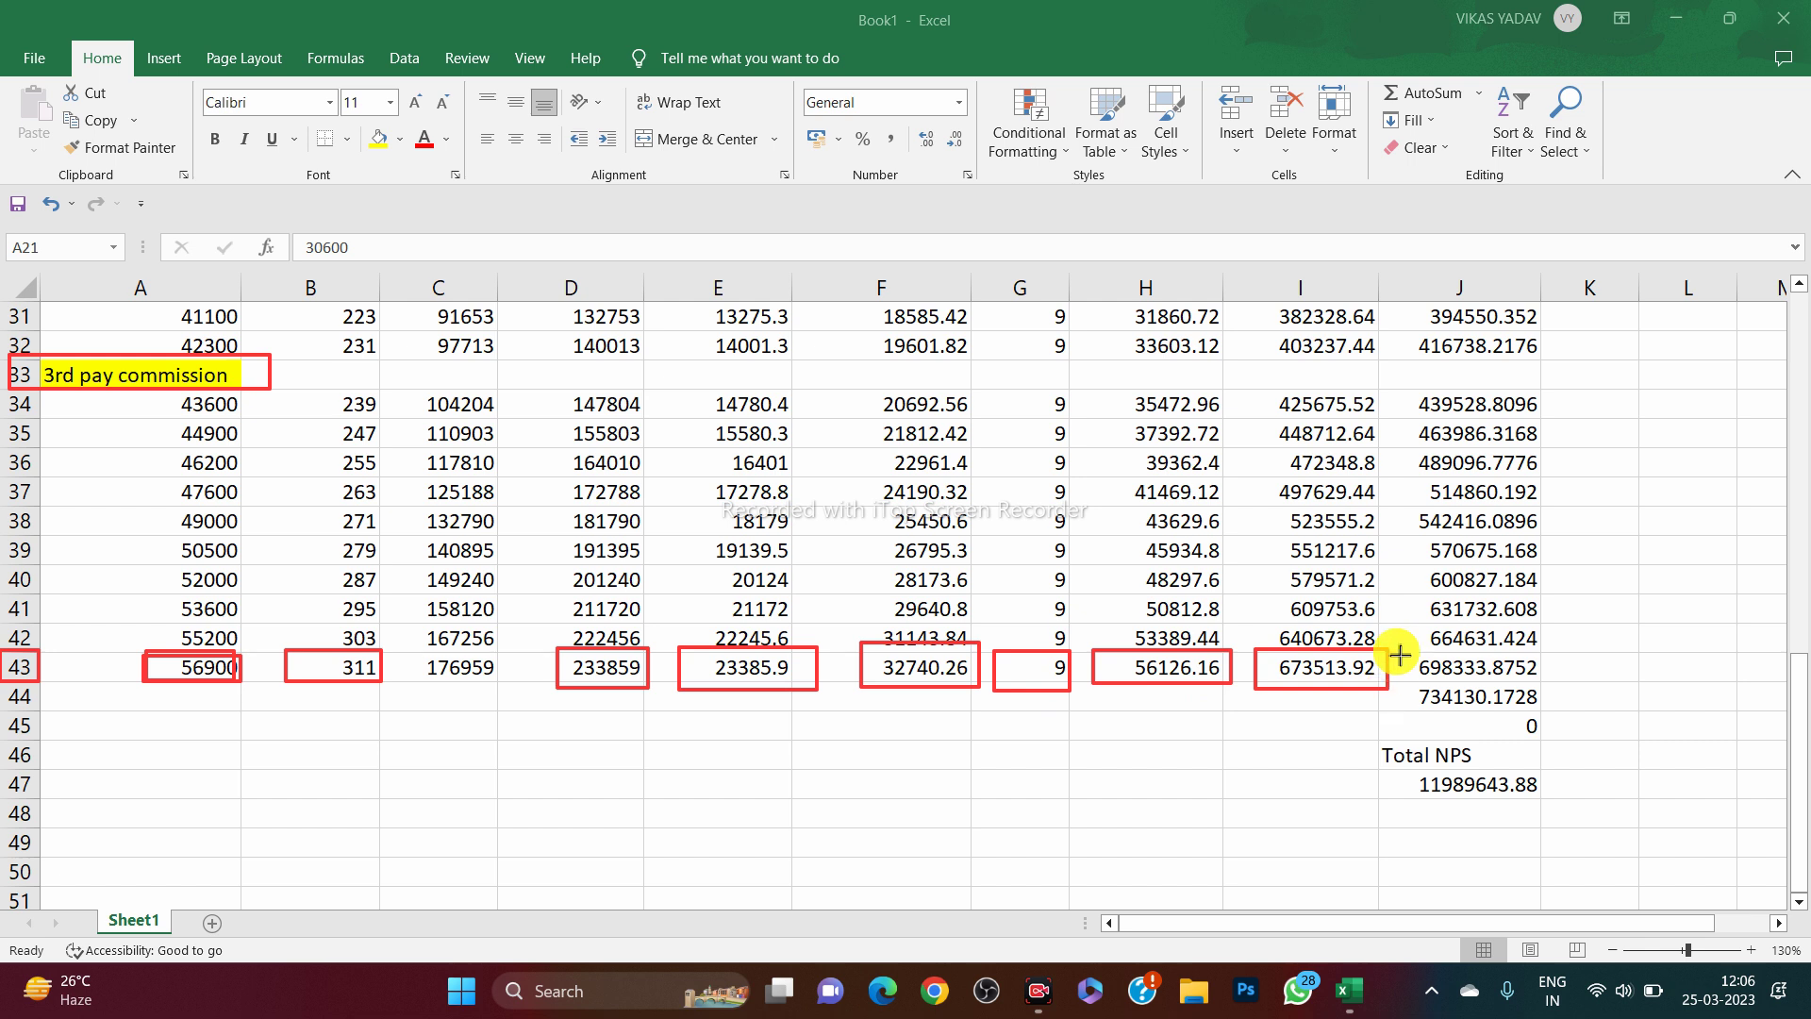
Outline the last totals with interest, clear the markings, and outline J44 together with the annual deposit in I43
mouse_move(1396, 651)
mouse_down()
mouse_move(1439, 685)
mouse_move(1560, 692)
mouse_move(1554, 714)
mouse_up()
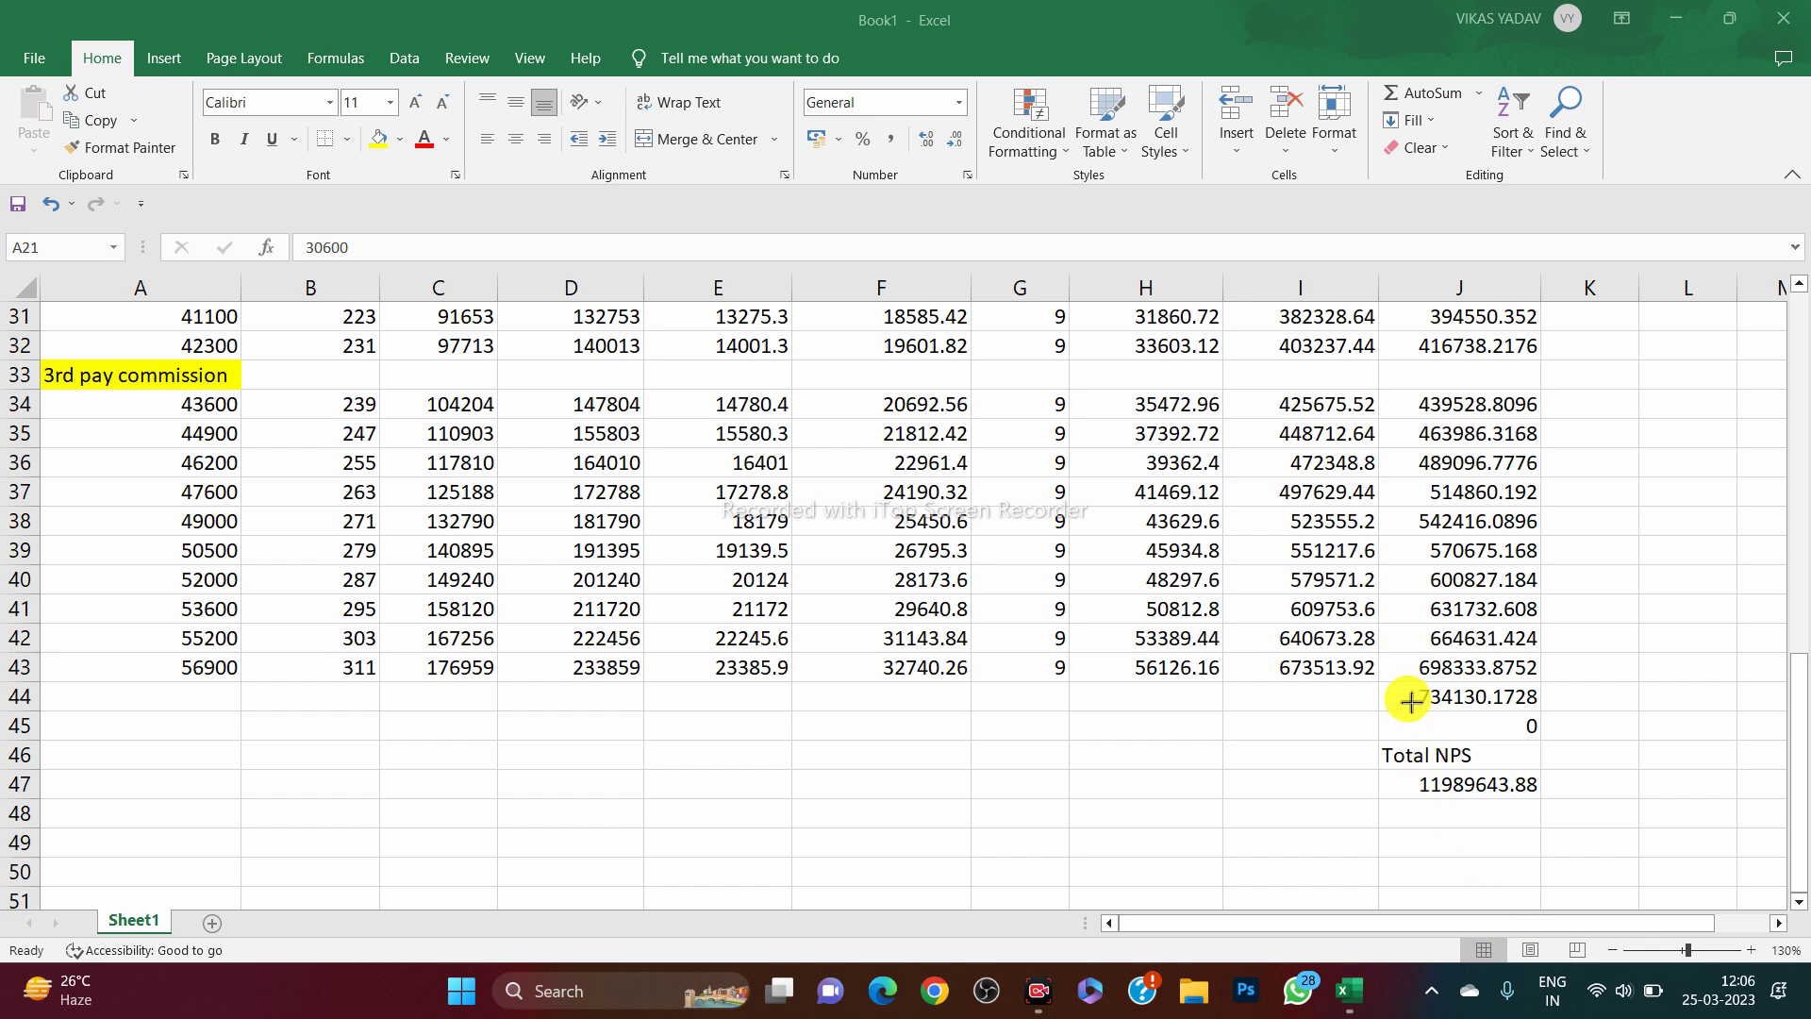
mouse_move(1405, 681)
mouse_down()
mouse_move(1441, 719)
mouse_move(1549, 714)
mouse_up()
drag(1260, 654, 1386, 691)
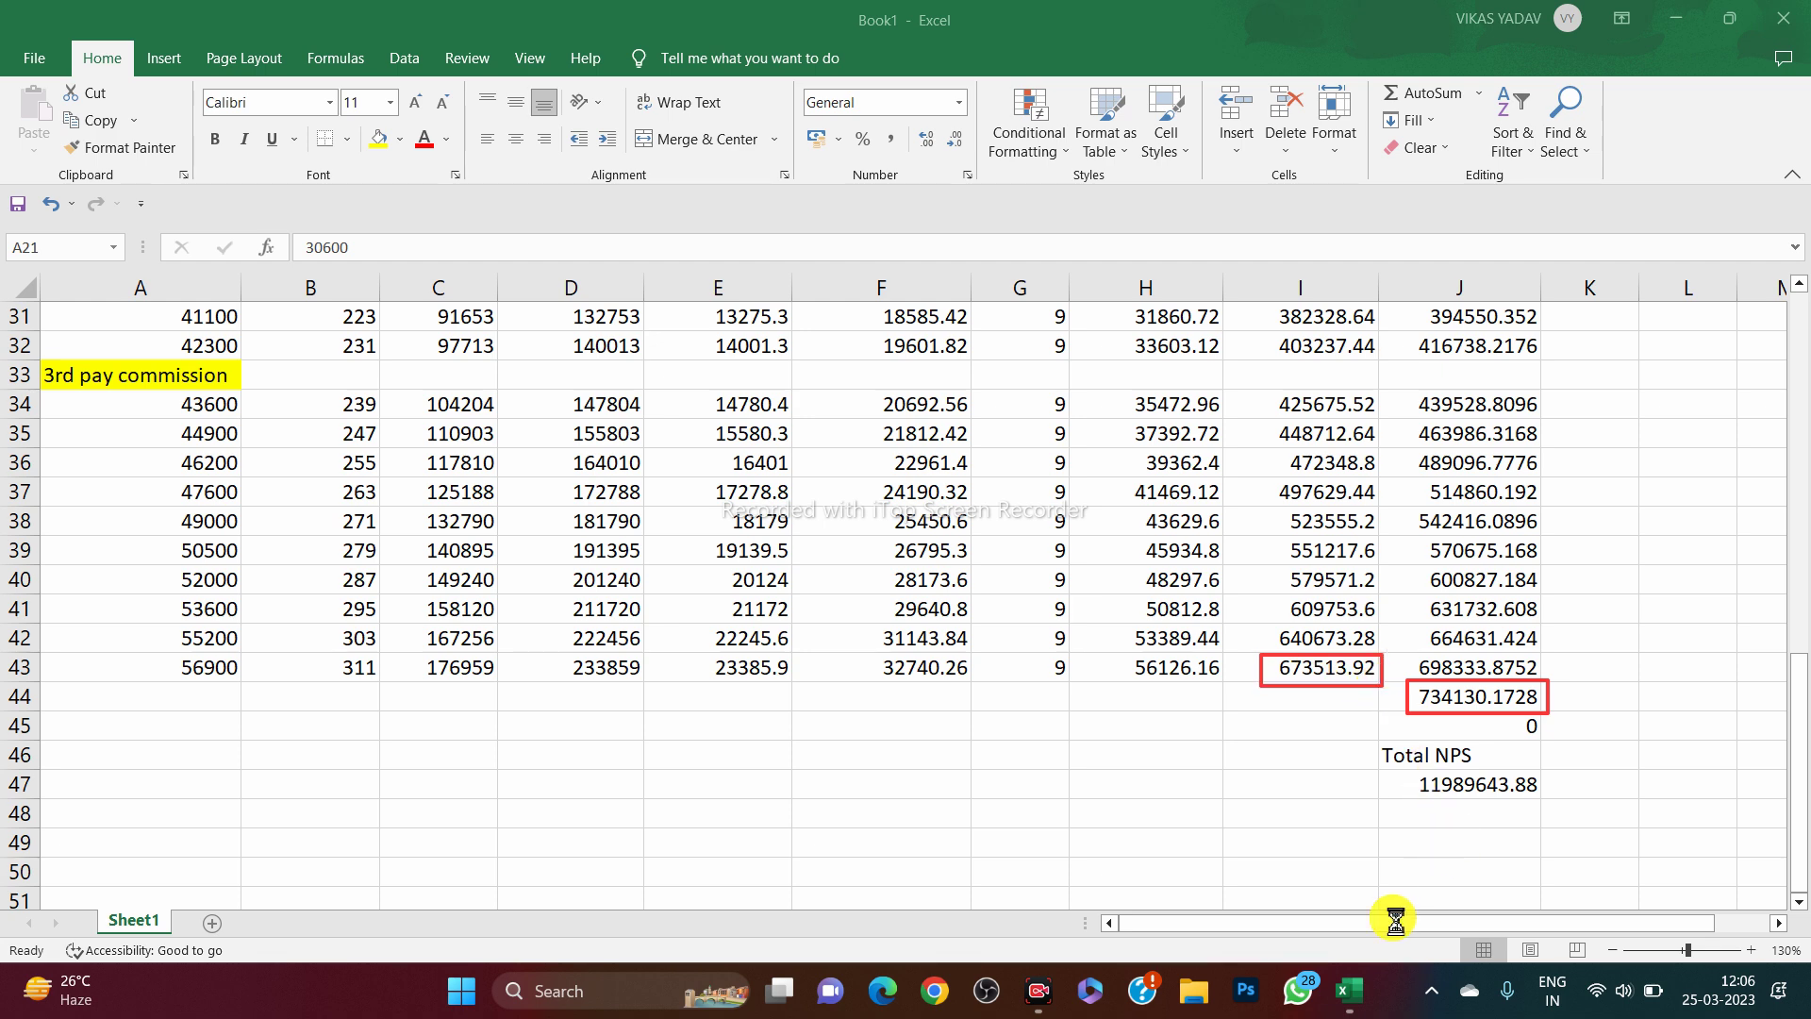
Outline the deposits in I42 and I43, the interest in G43, the totals in J43 and J44, and the range J37:J44
scroll(1561, 952, down, 2)
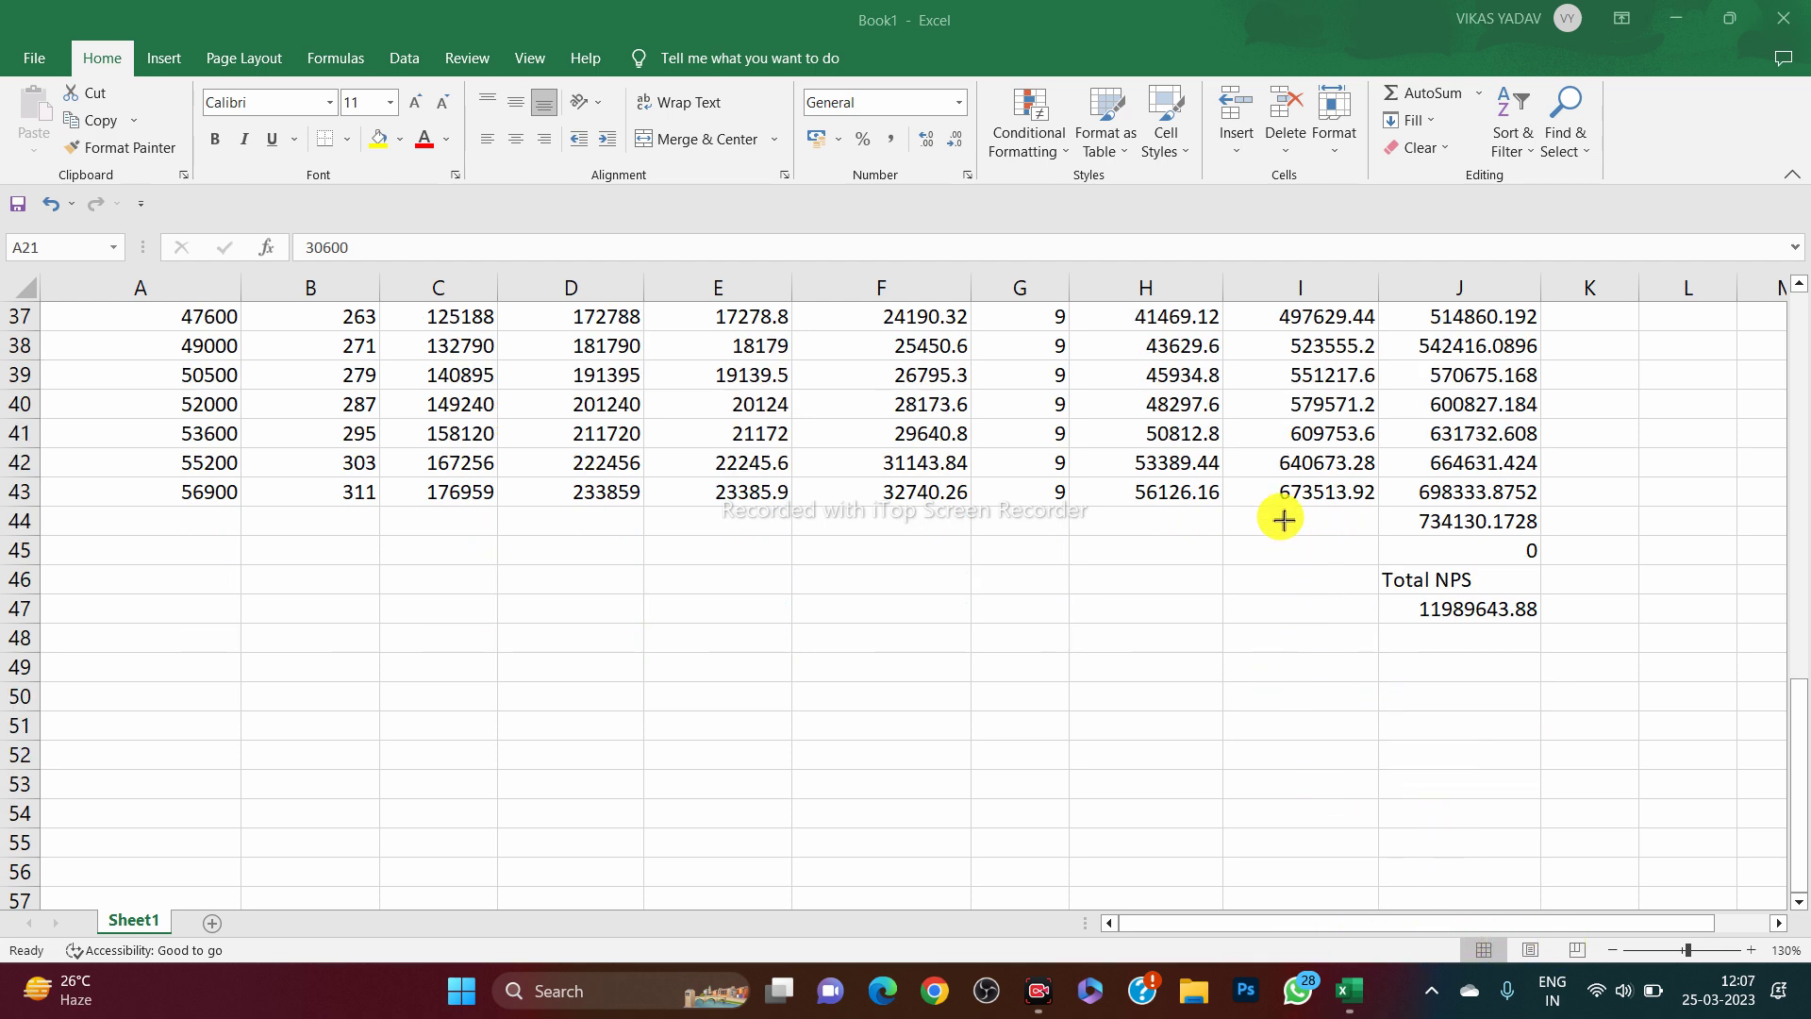
drag(1255, 472, 1387, 512)
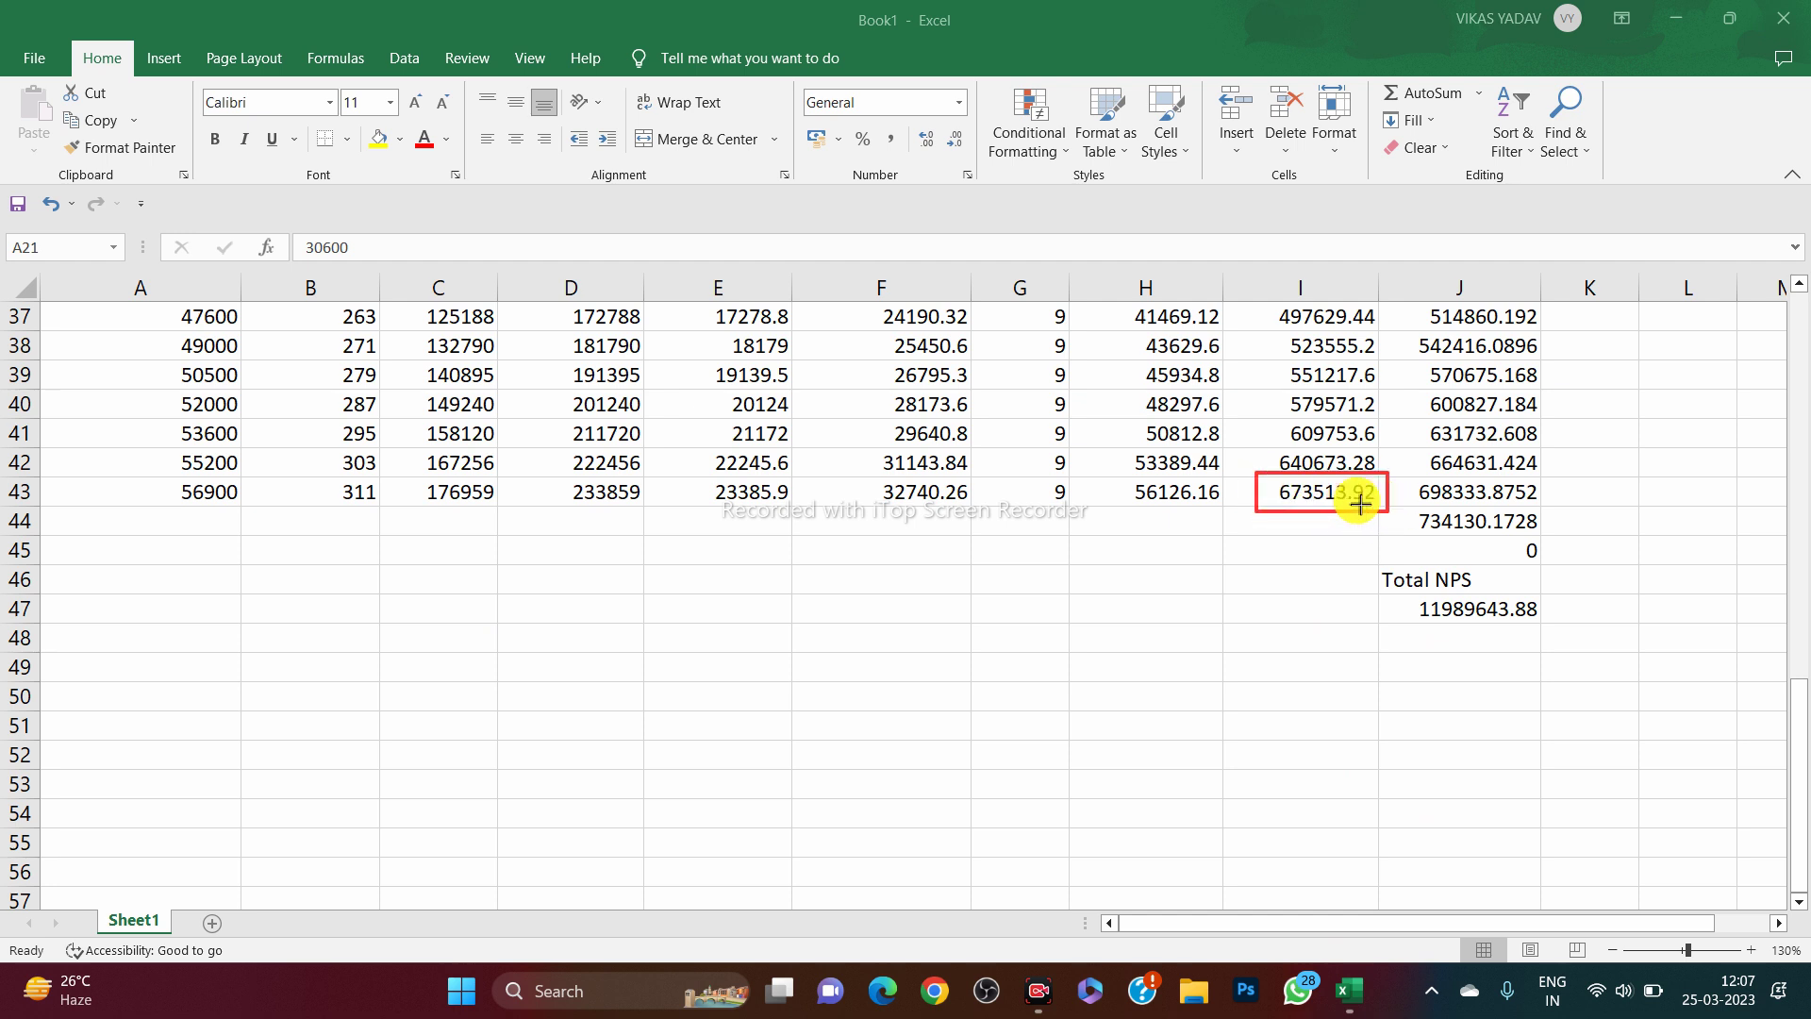
drag(992, 473, 1083, 511)
drag(1387, 507, 1561, 542)
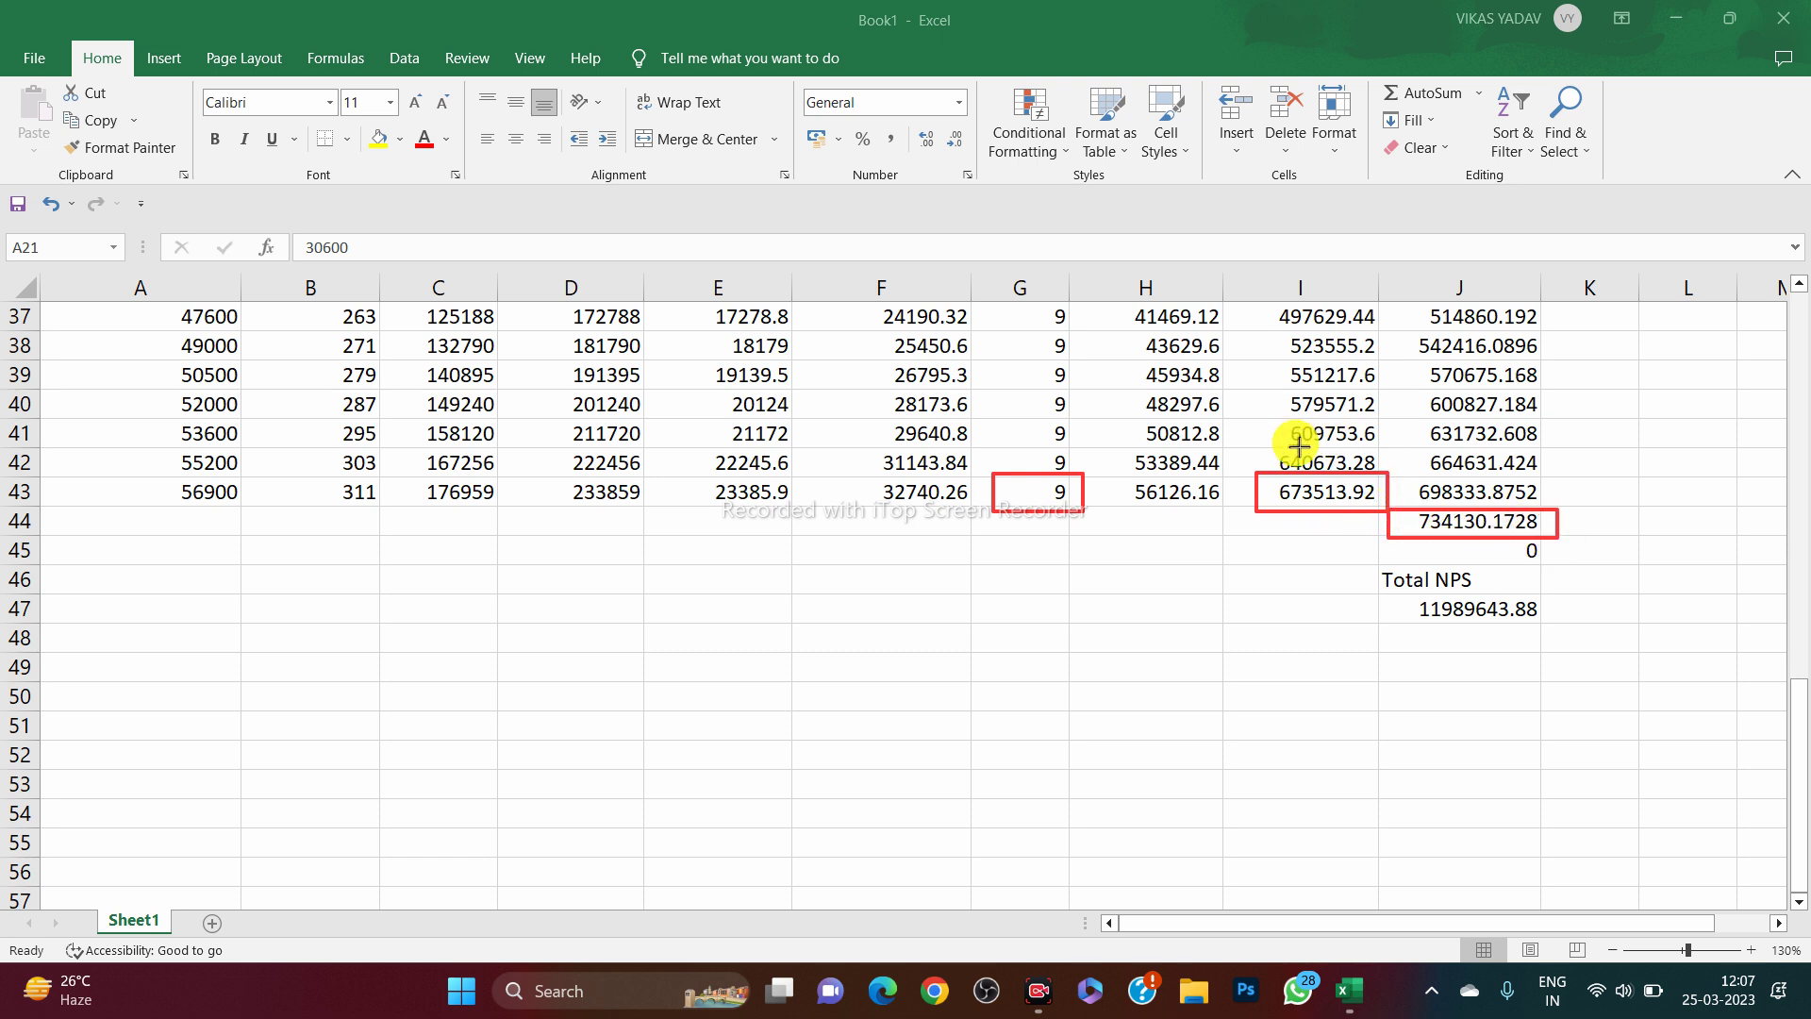
mouse_move(1254, 440)
mouse_down()
mouse_move(1480, 509)
mouse_move(1573, 510)
mouse_up()
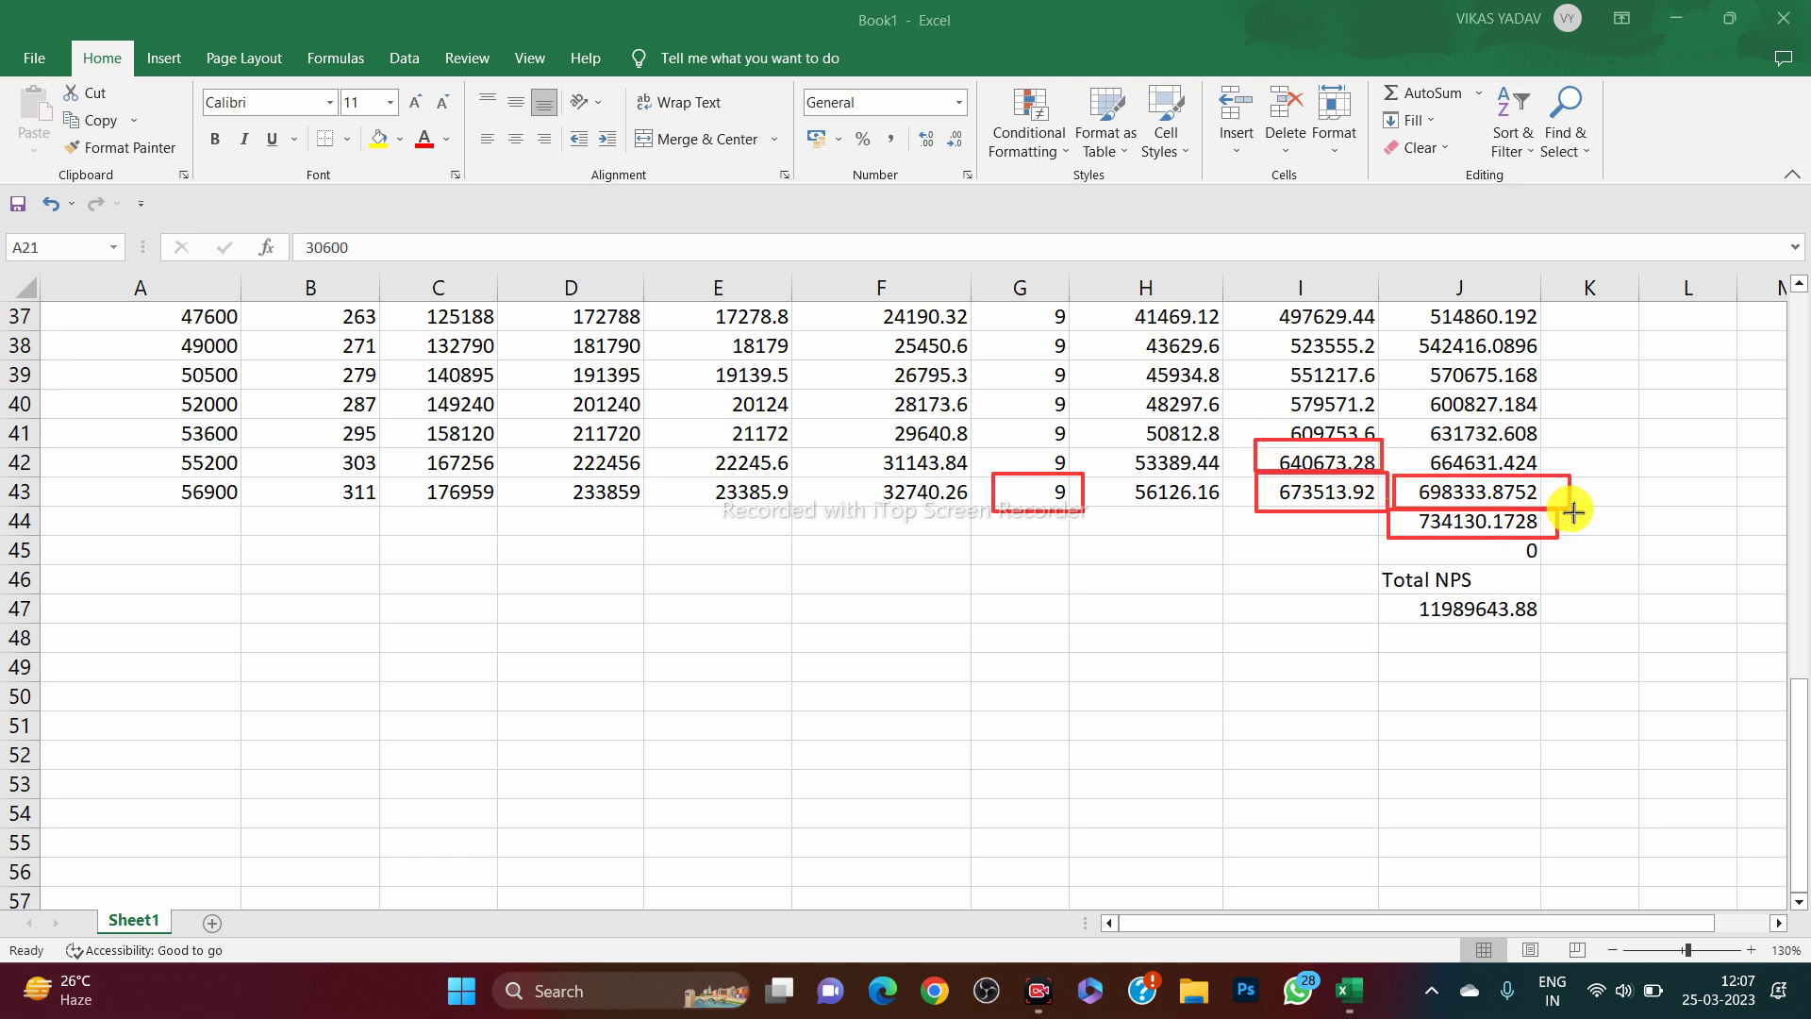
mouse_move(1418, 300)
mouse_down()
mouse_move(1489, 480)
mouse_move(1582, 538)
mouse_up()
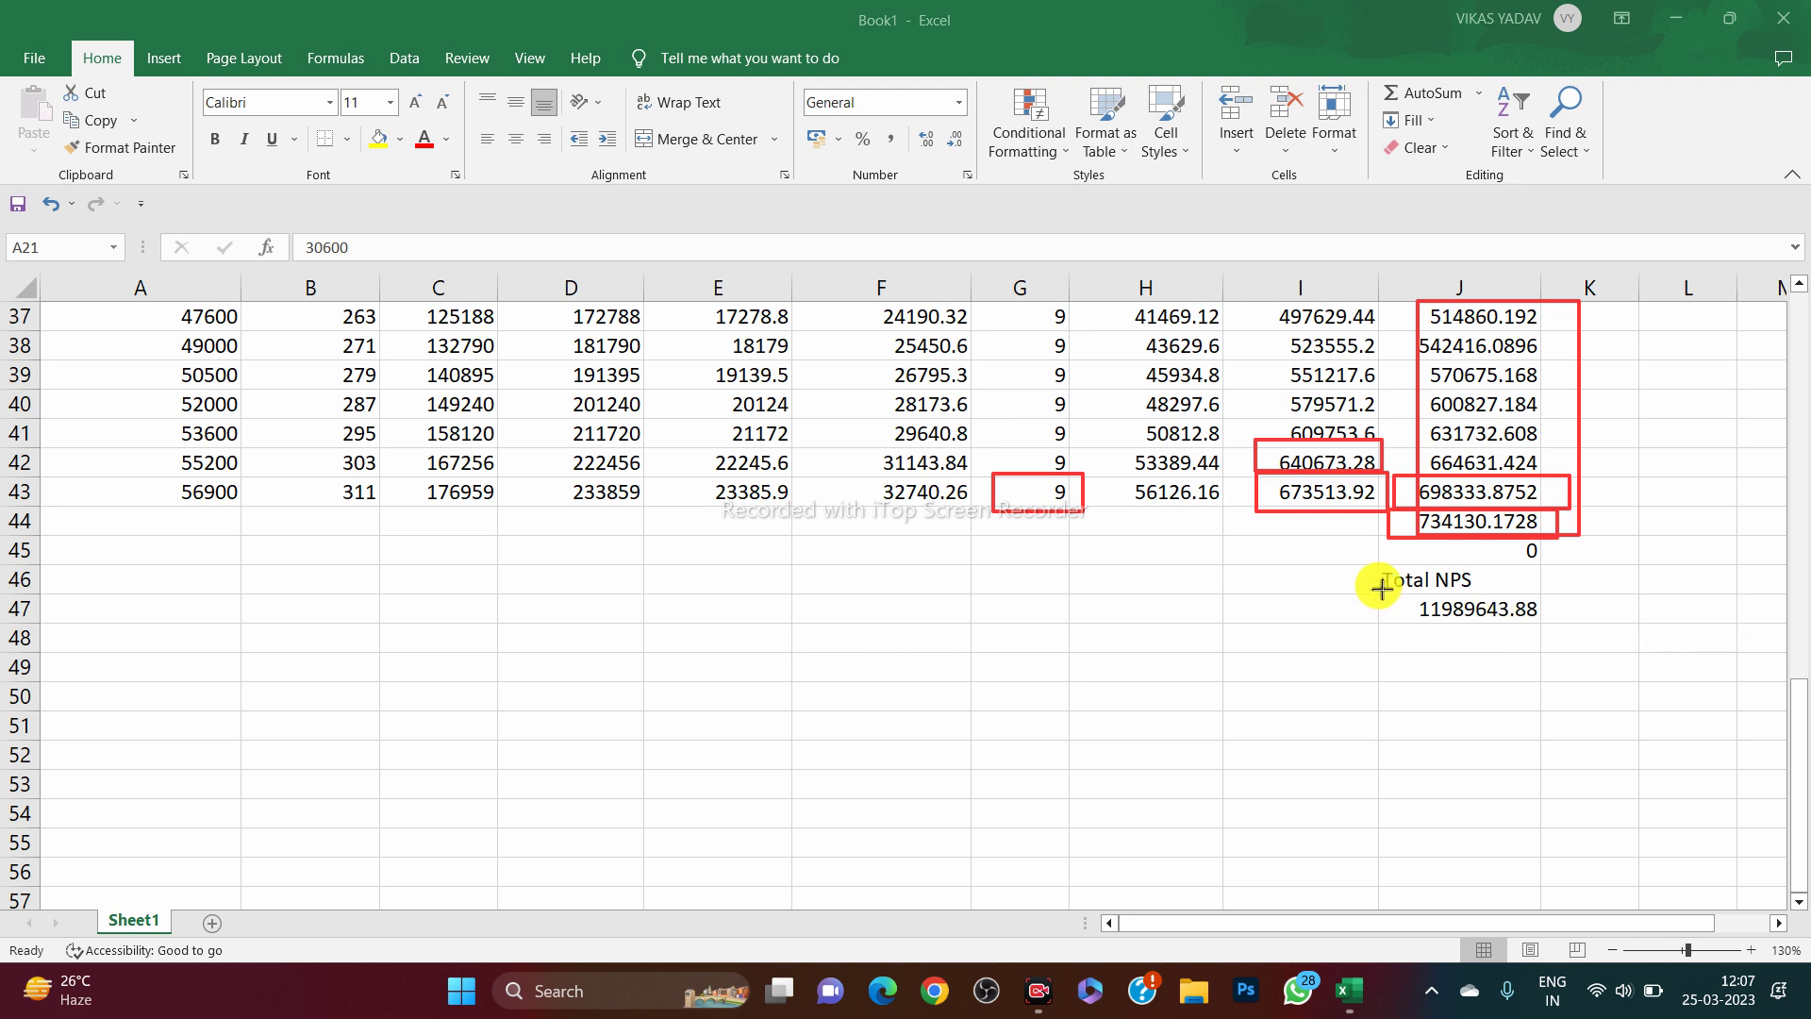
Outline the Total NPS label with its value in J46:J47 and underline the total
drag(1387, 573, 1550, 660)
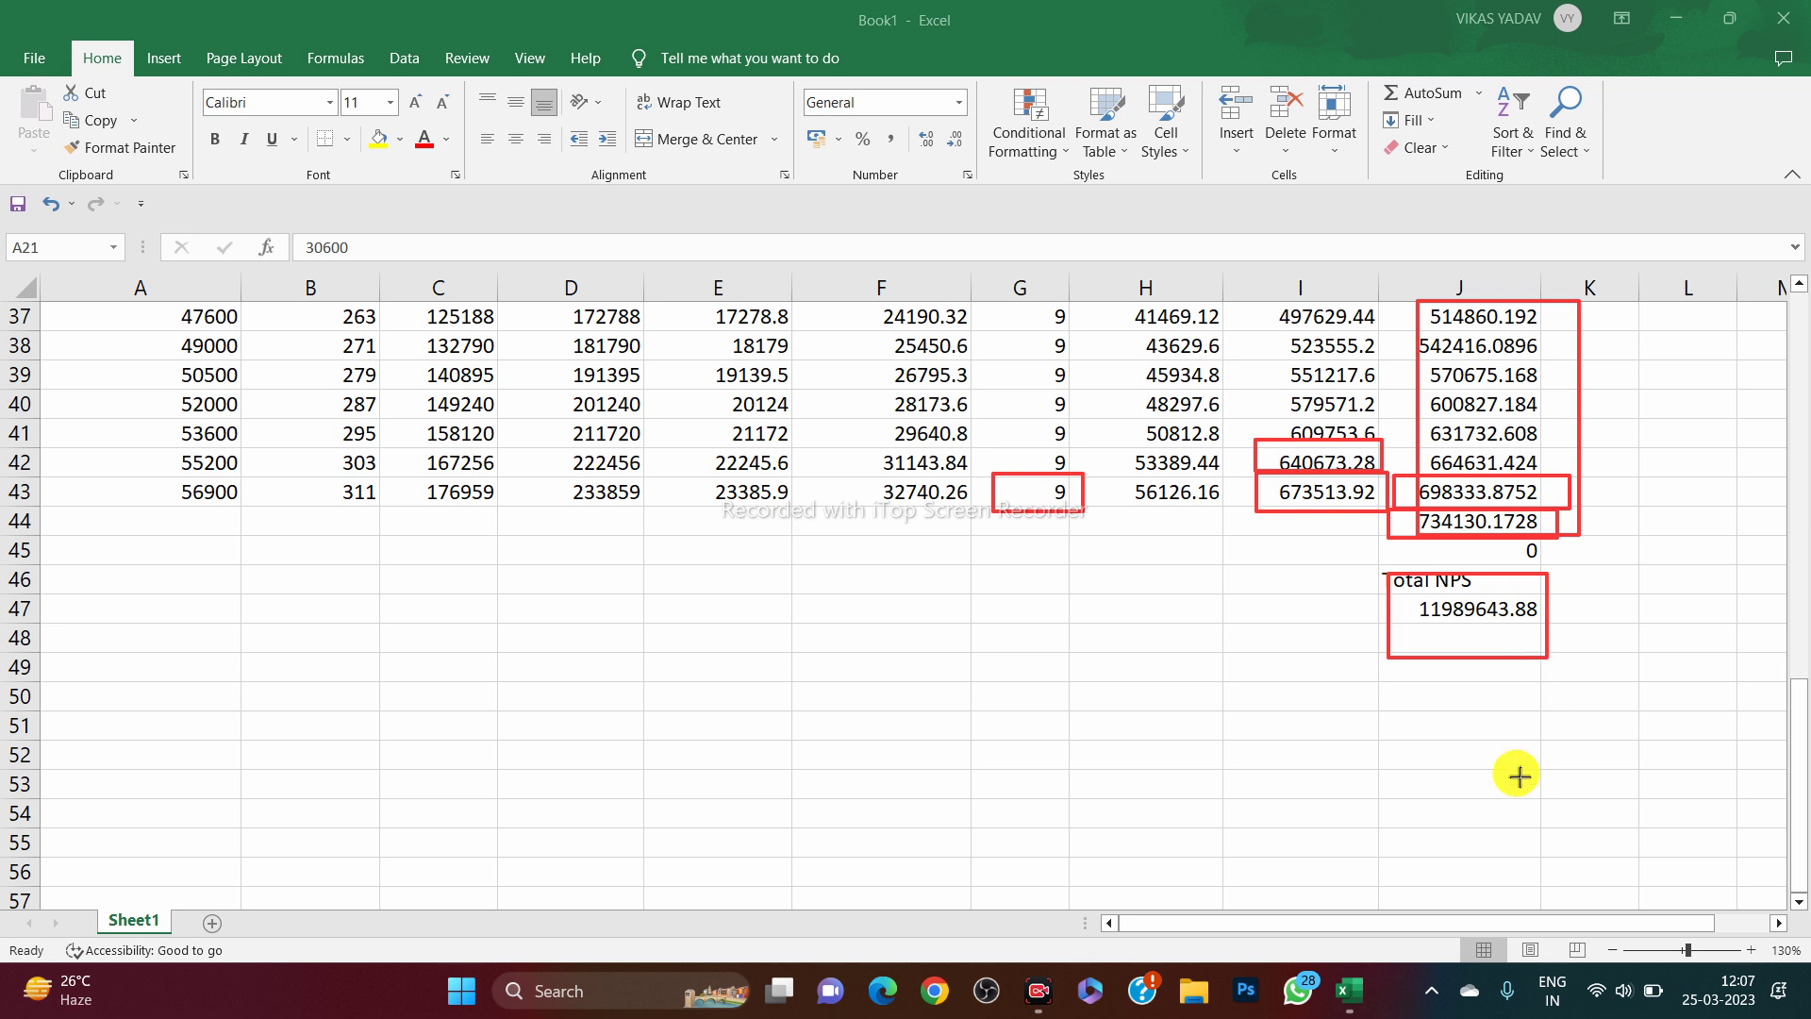
click(1267, 932)
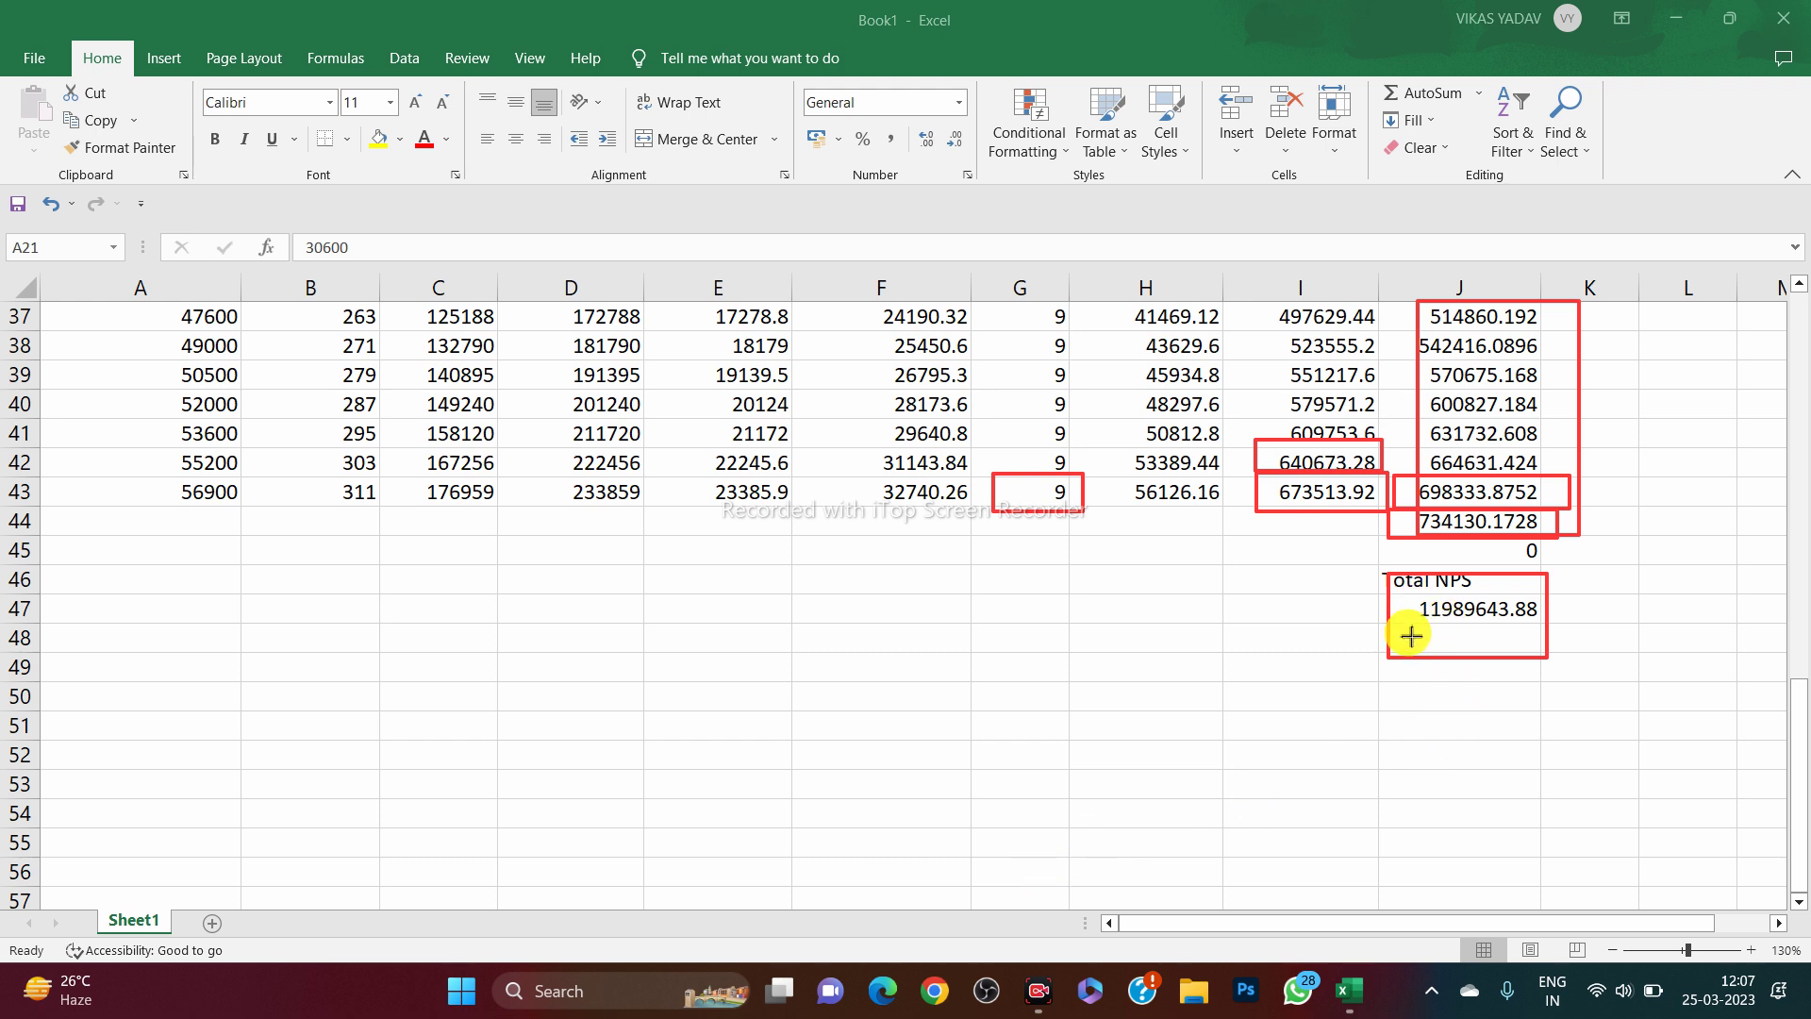
drag(1396, 624, 1530, 625)
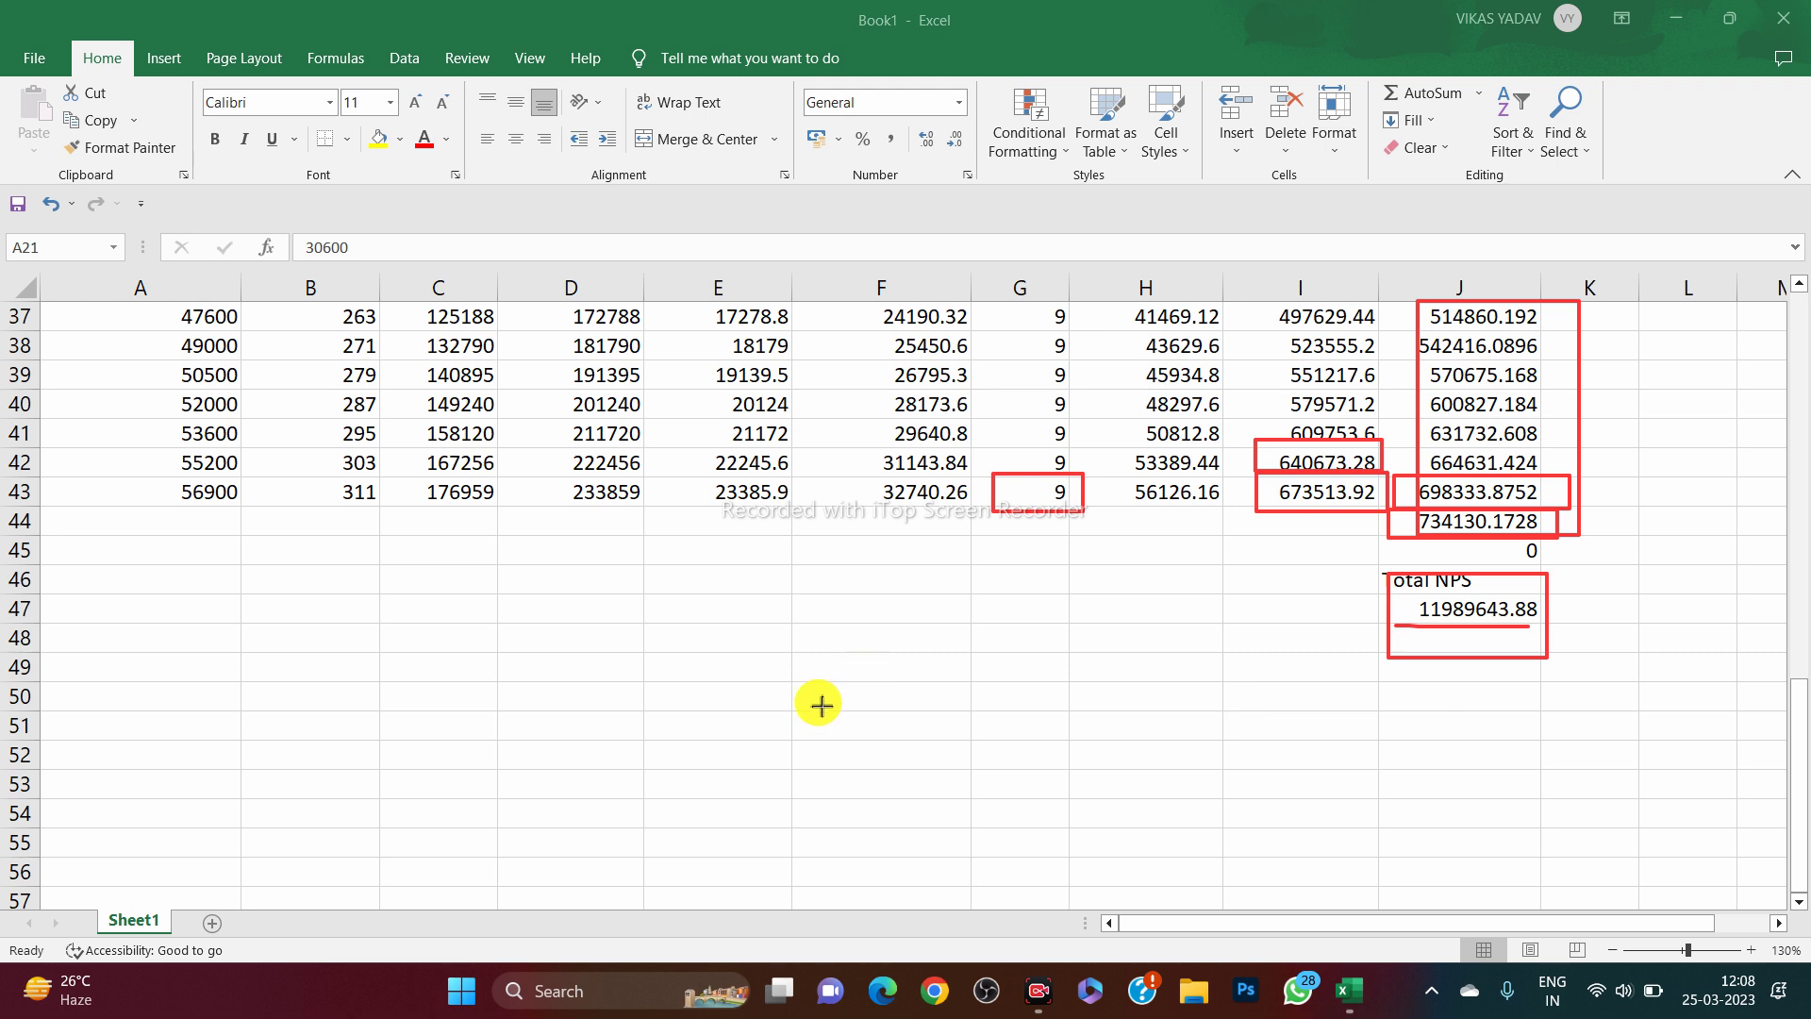
Handwrite a figure in the blank area below the table, circle it, and frame it with a large rectangle
mouse_move(817, 709)
mouse_down()
mouse_move(768, 727)
mouse_move(824, 748)
mouse_move(823, 772)
mouse_up()
mouse_move(837, 671)
mouse_down()
mouse_move(708, 711)
mouse_move(974, 752)
mouse_move(813, 650)
mouse_move(720, 680)
mouse_move(767, 833)
mouse_move(974, 732)
mouse_move(778, 647)
mouse_move(699, 727)
mouse_move(938, 833)
mouse_move(969, 815)
mouse_up()
mouse_move(863, 696)
mouse_down()
mouse_move(873, 735)
mouse_move(911, 745)
mouse_move(952, 695)
mouse_up()
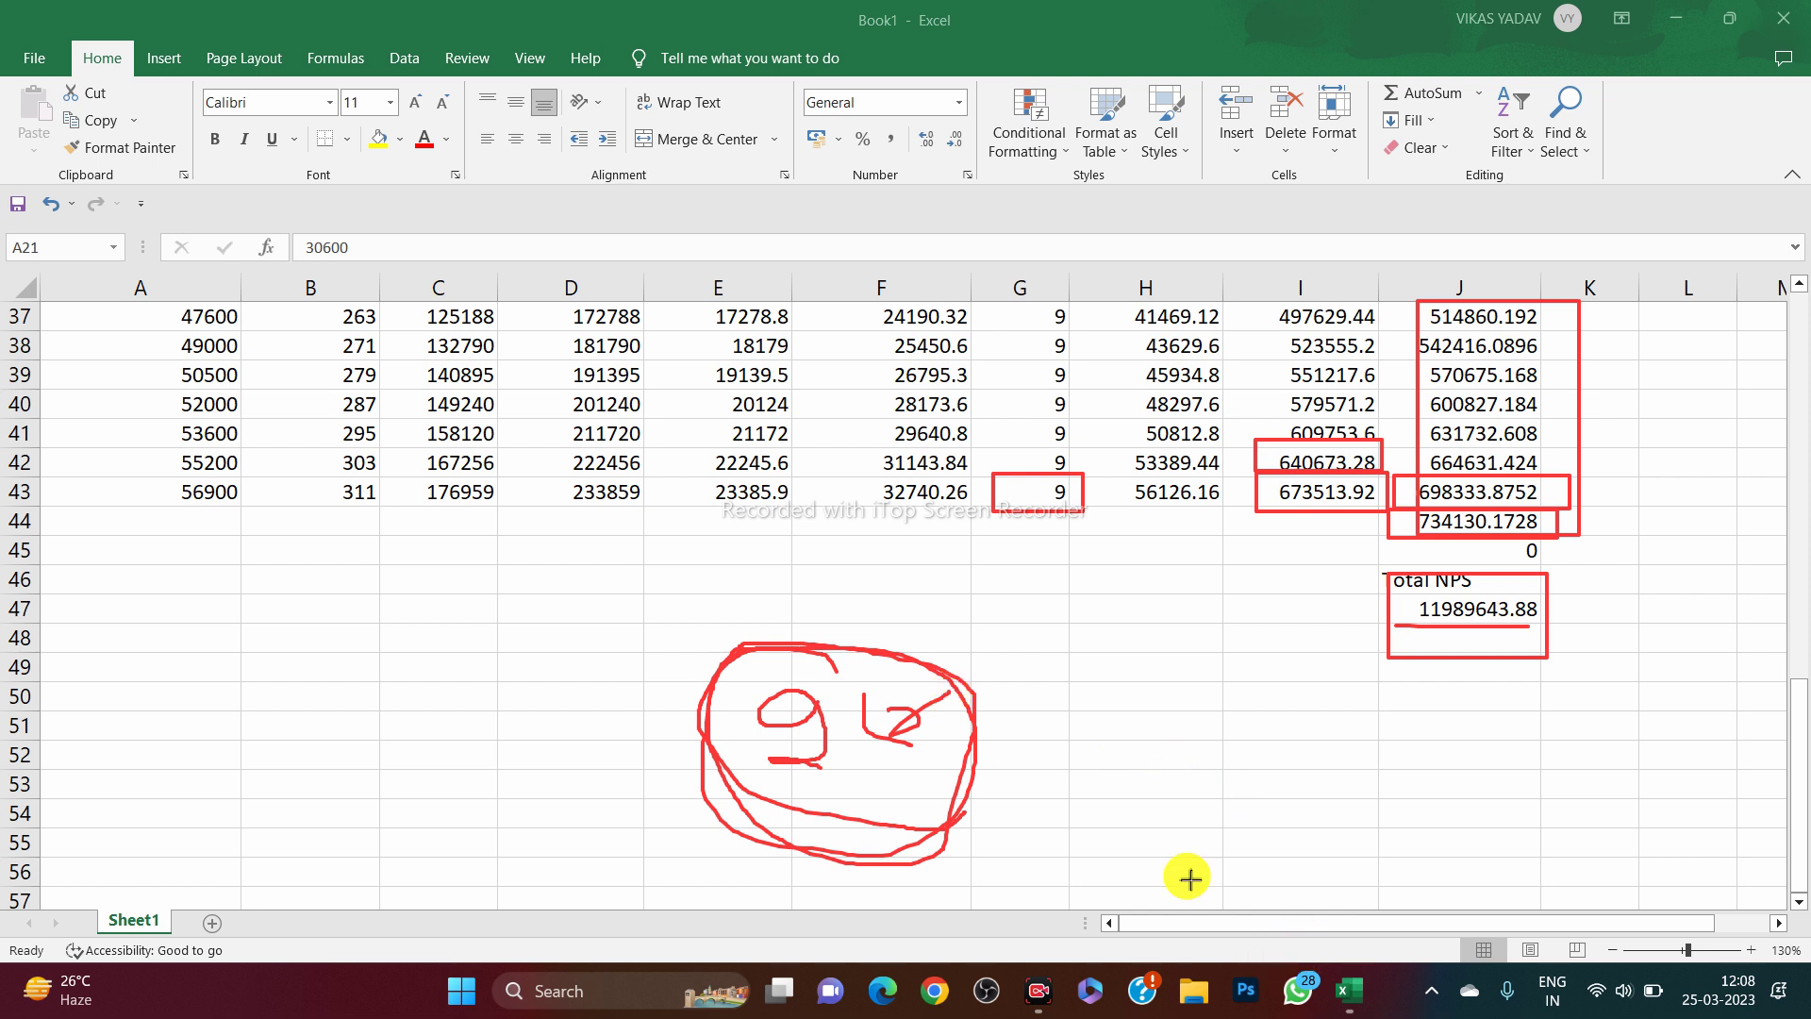
mouse_move(554, 571)
mouse_down()
mouse_move(889, 913)
mouse_move(1102, 901)
mouse_up()
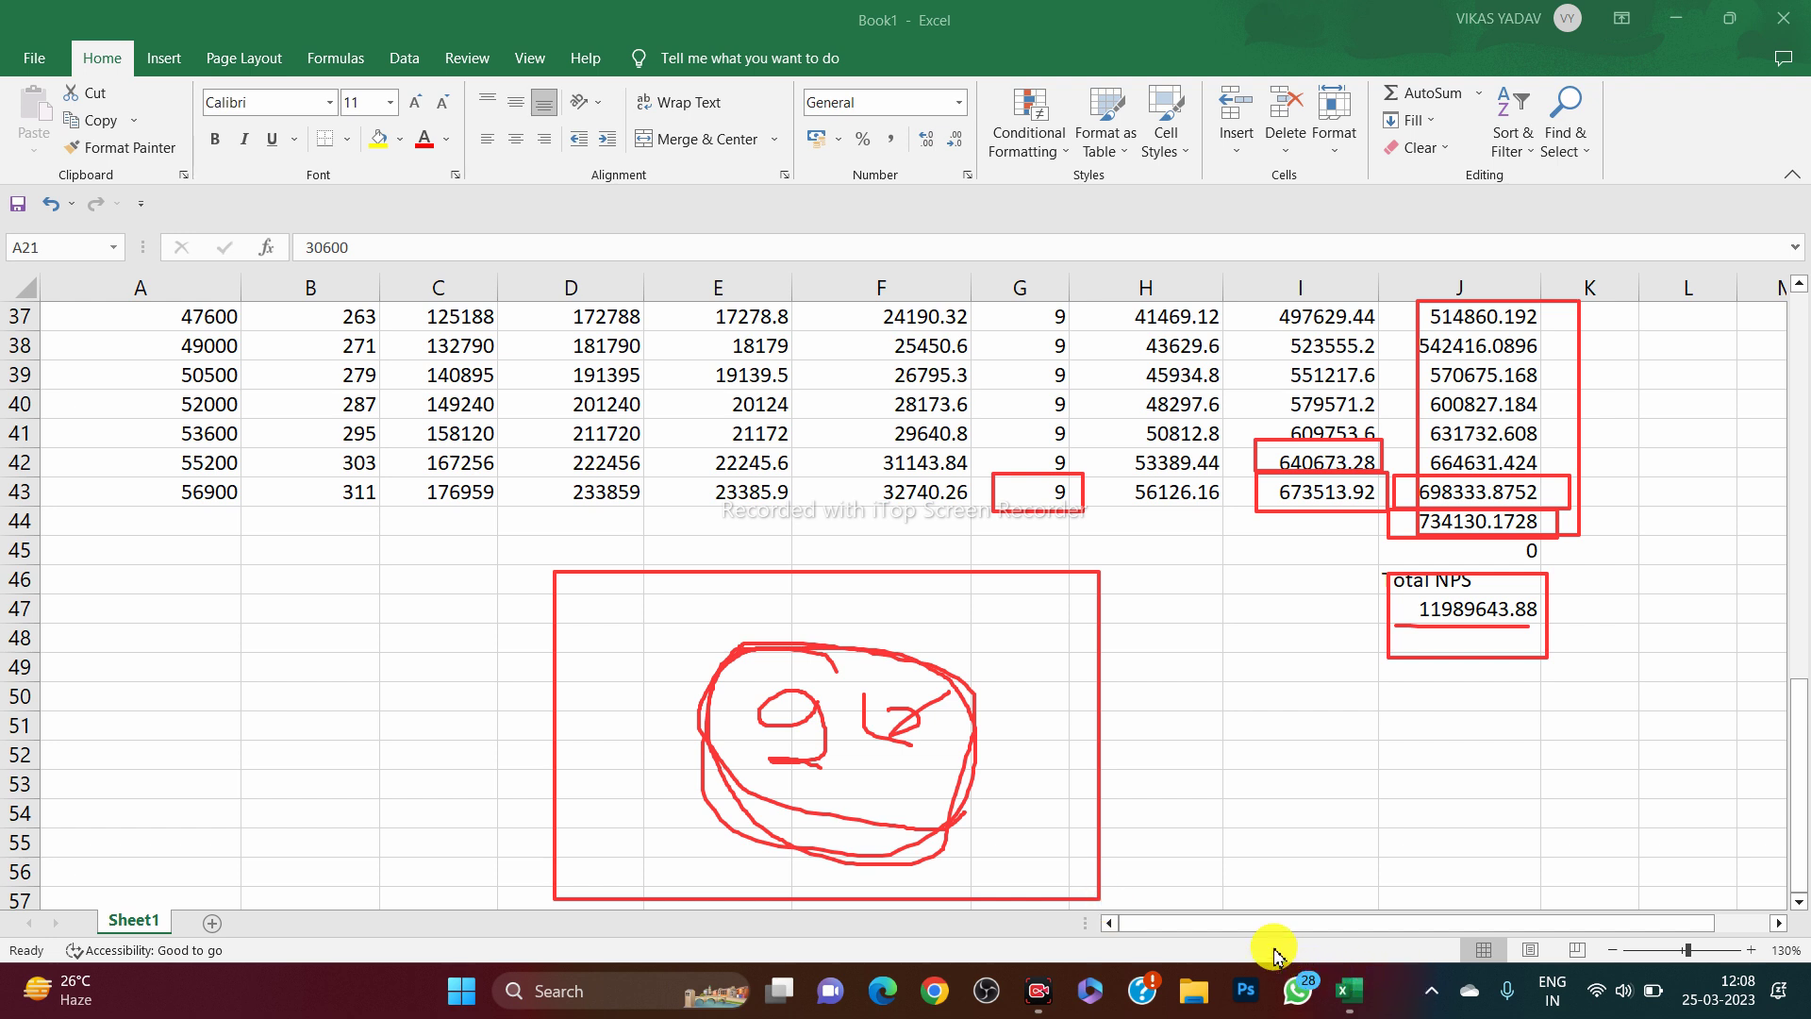
Draw two branches from the circled figure to handwritten 60 and 40, and circle both numbers together
drag(970, 739, 1138, 745)
mouse_move(1211, 699)
mouse_down()
mouse_move(1204, 788)
mouse_move(1165, 770)
mouse_up()
mouse_move(1229, 731)
mouse_down()
mouse_move(1226, 773)
mouse_move(1254, 800)
mouse_move(1227, 738)
mouse_up()
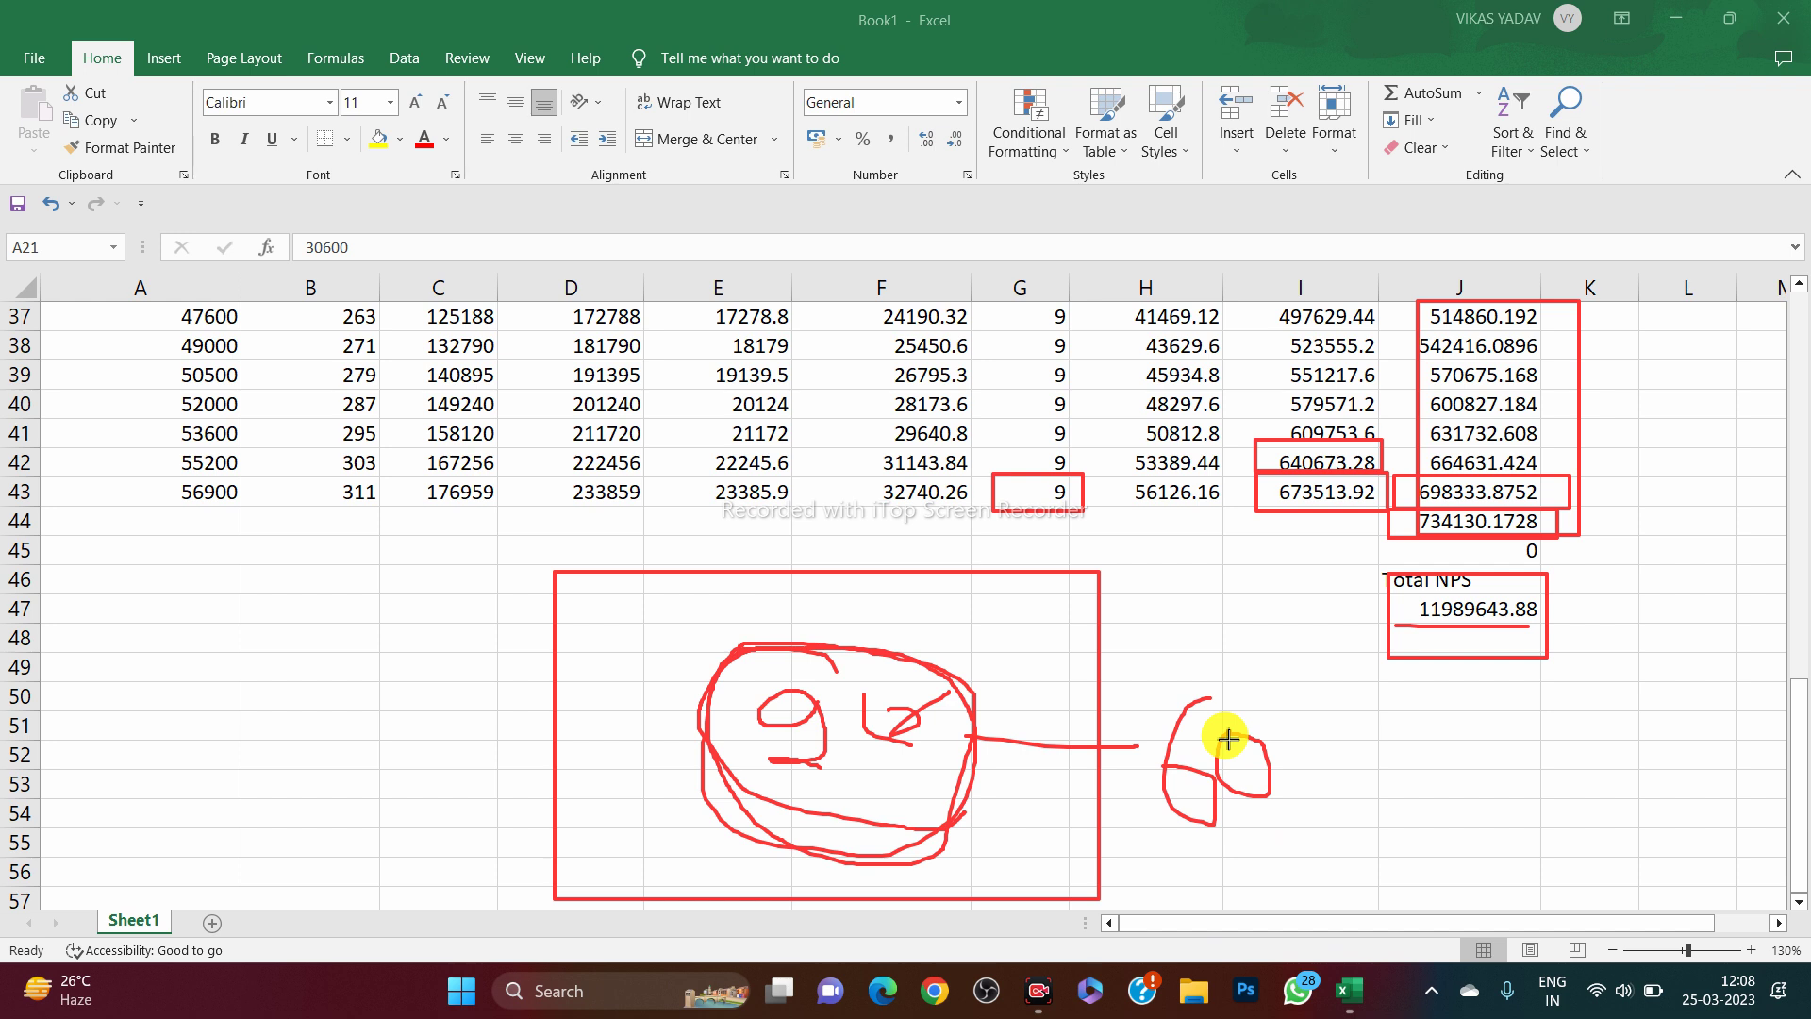
drag(979, 732, 1129, 671)
mouse_move(1134, 582)
mouse_down()
mouse_move(1152, 623)
mouse_move(1200, 617)
mouse_up()
mouse_move(1208, 577)
mouse_down()
mouse_move(1217, 677)
mouse_move(1253, 639)
mouse_move(1237, 603)
mouse_up()
mouse_move(1271, 532)
mouse_down()
mouse_move(1100, 614)
mouse_move(1322, 852)
mouse_move(1270, 526)
mouse_up()
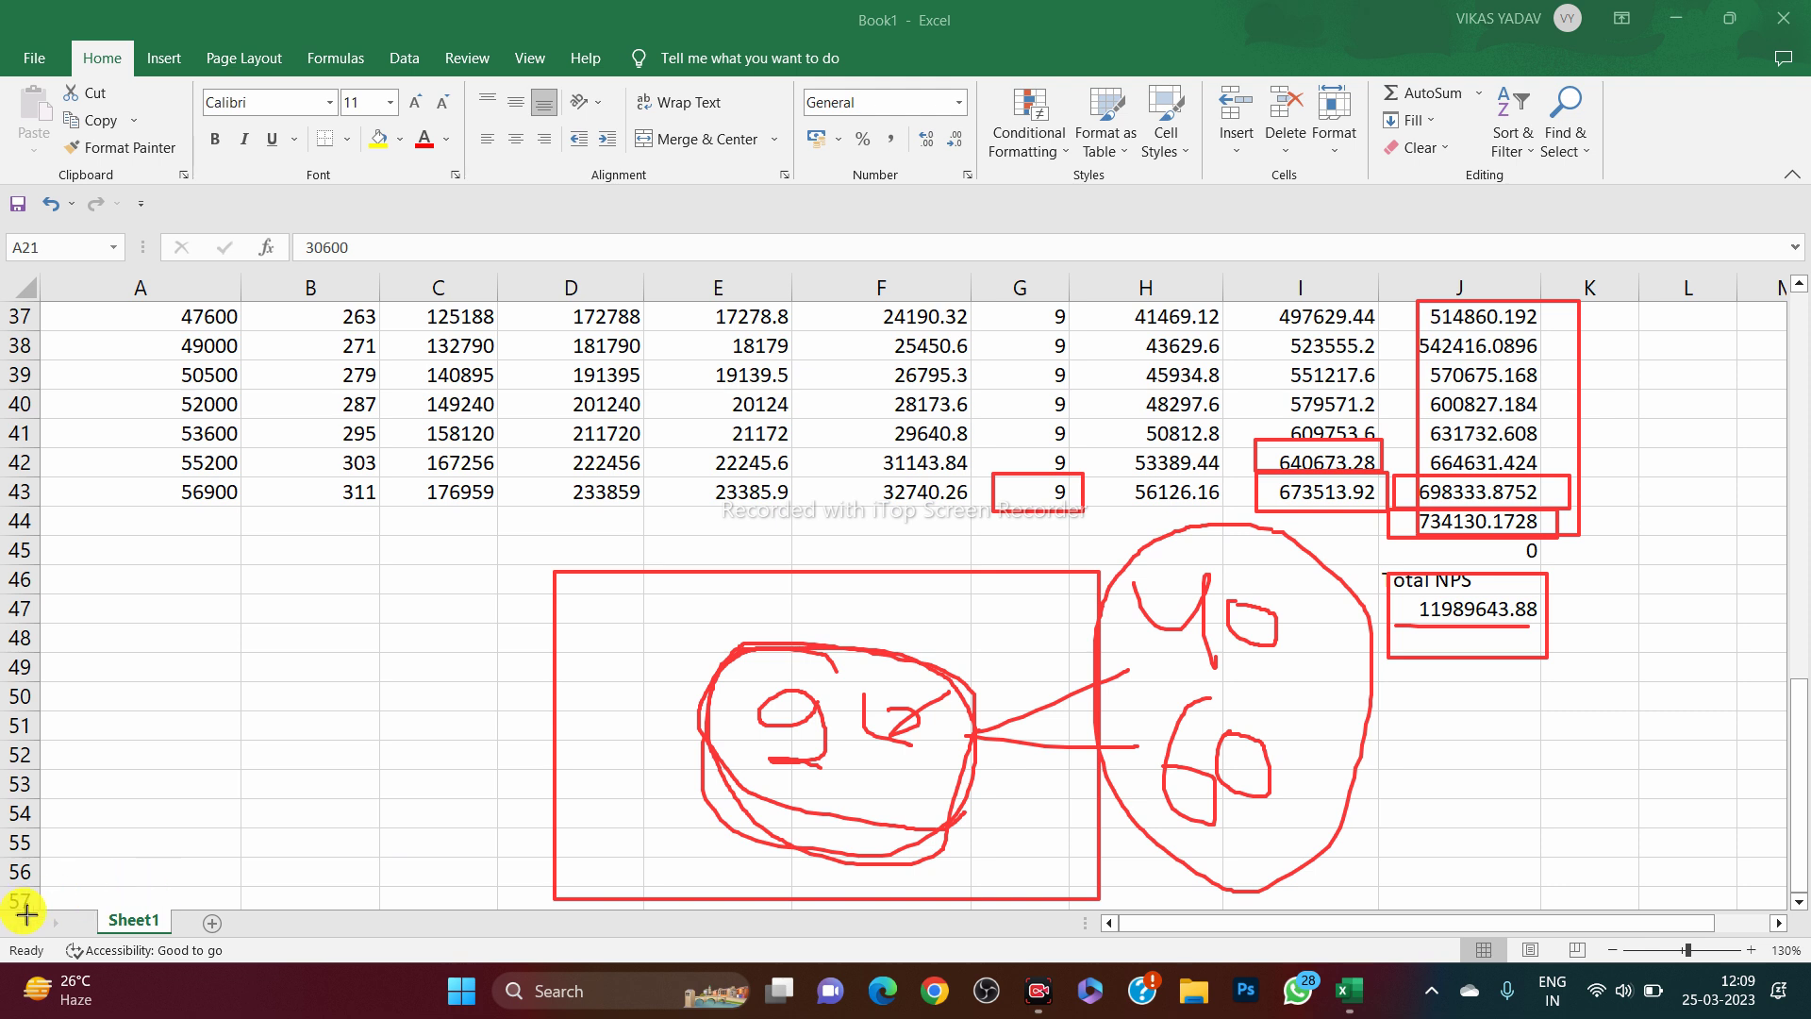
Draw a long arrow rising diagonally across the whole sheet, and clear all the markings
drag(19, 938, 810, 547)
mouse_move(972, 484)
mouse_down()
mouse_move(1673, 222)
mouse_move(1717, 98)
mouse_move(1773, 53)
mouse_move(1756, 26)
mouse_up()
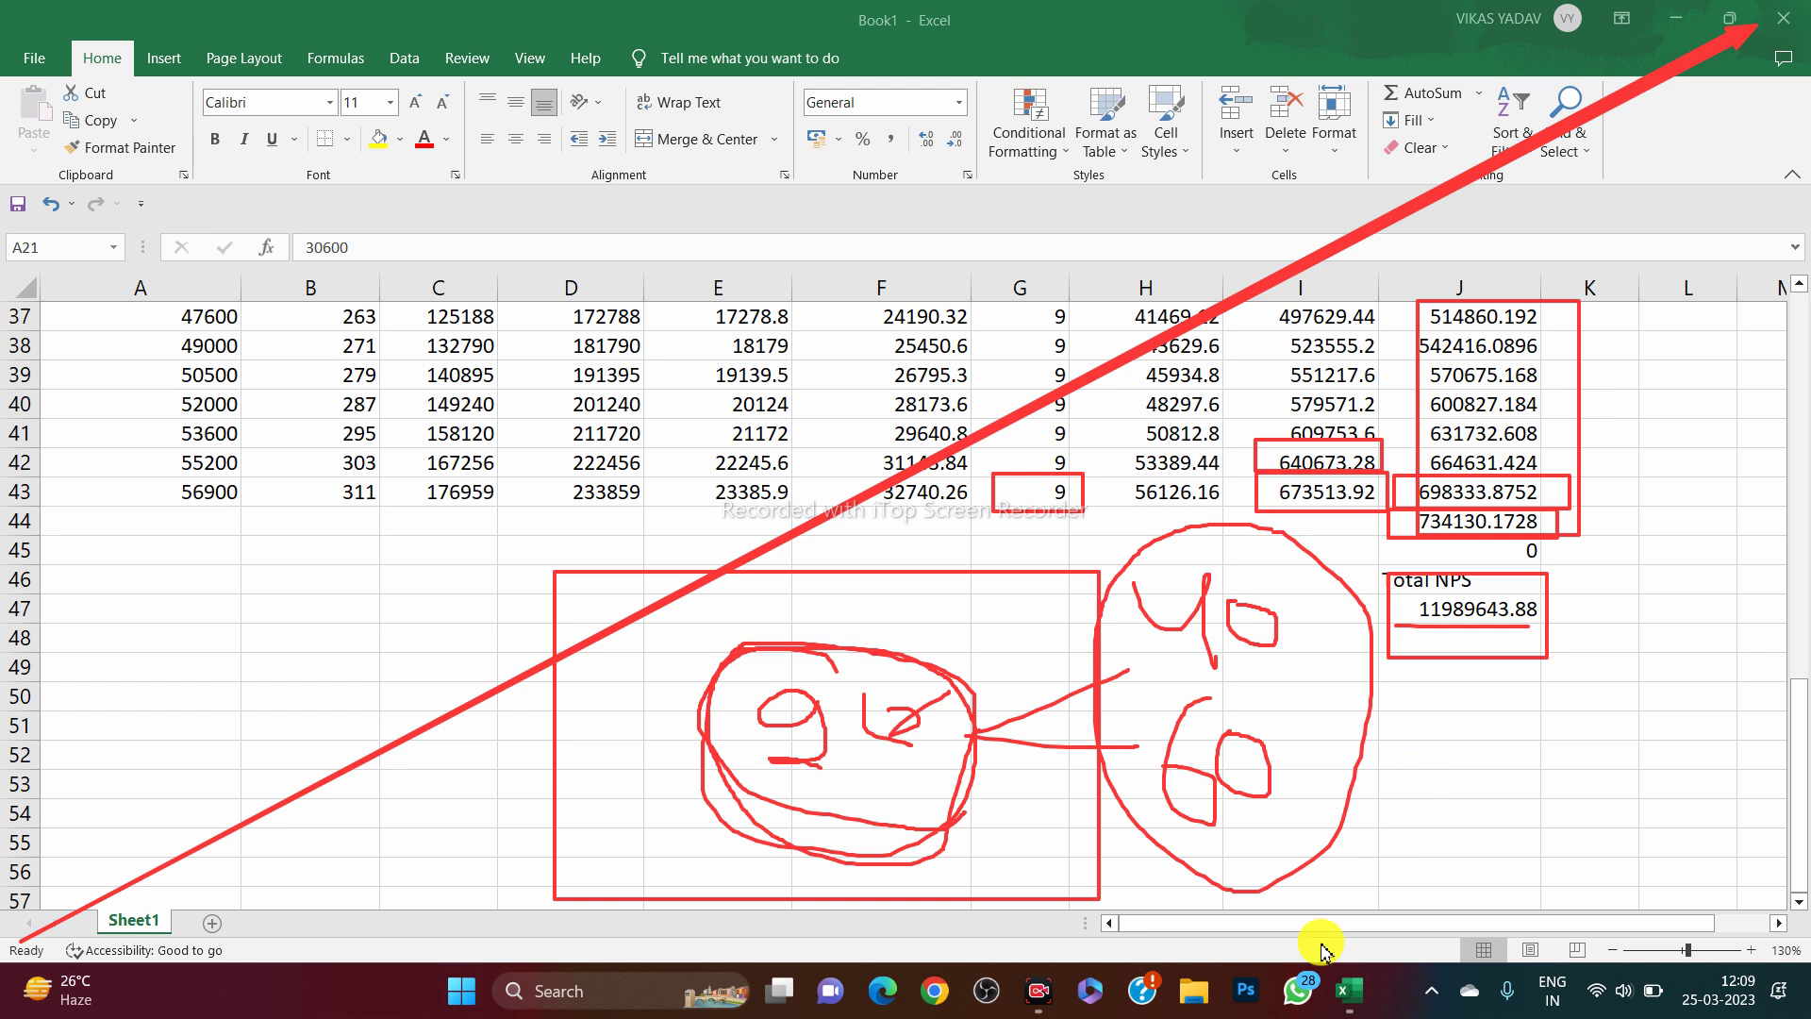
key(Escape)
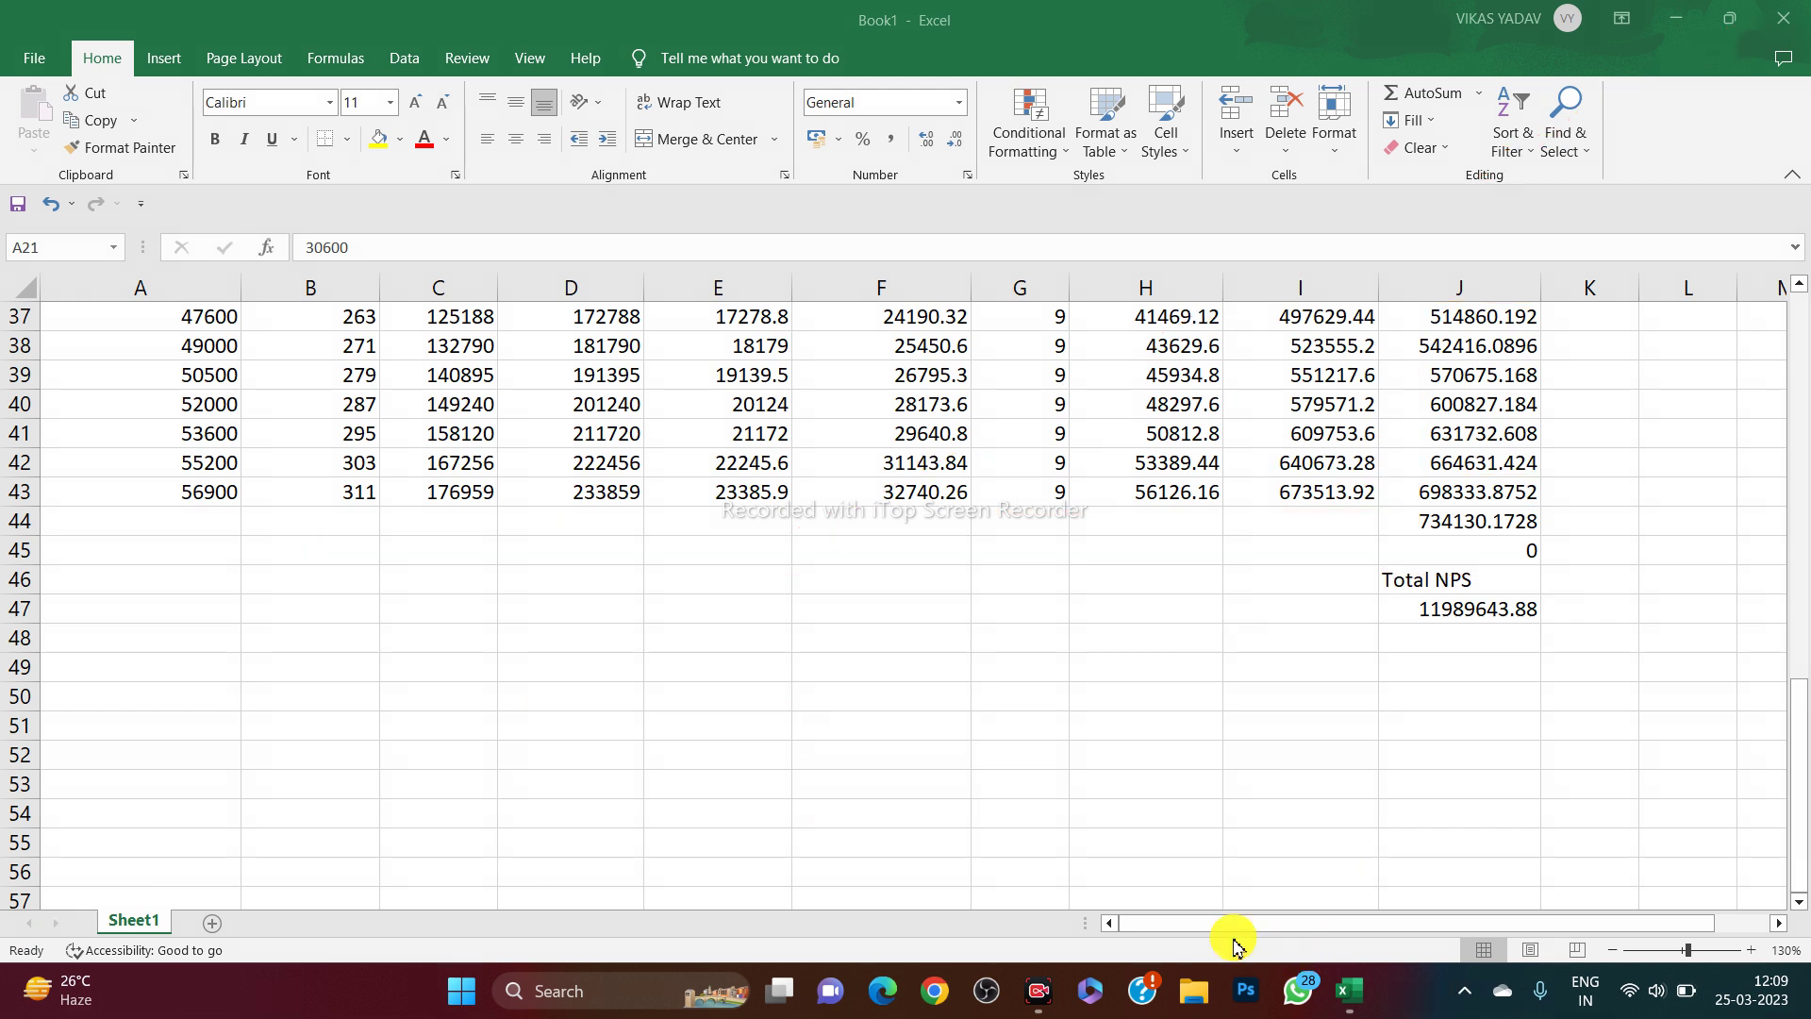
Outline the Basic Pay column, the DA rate to Total NPS block, and the Interest column for the rows above the first pay commission
scroll(649, 674, up, 12)
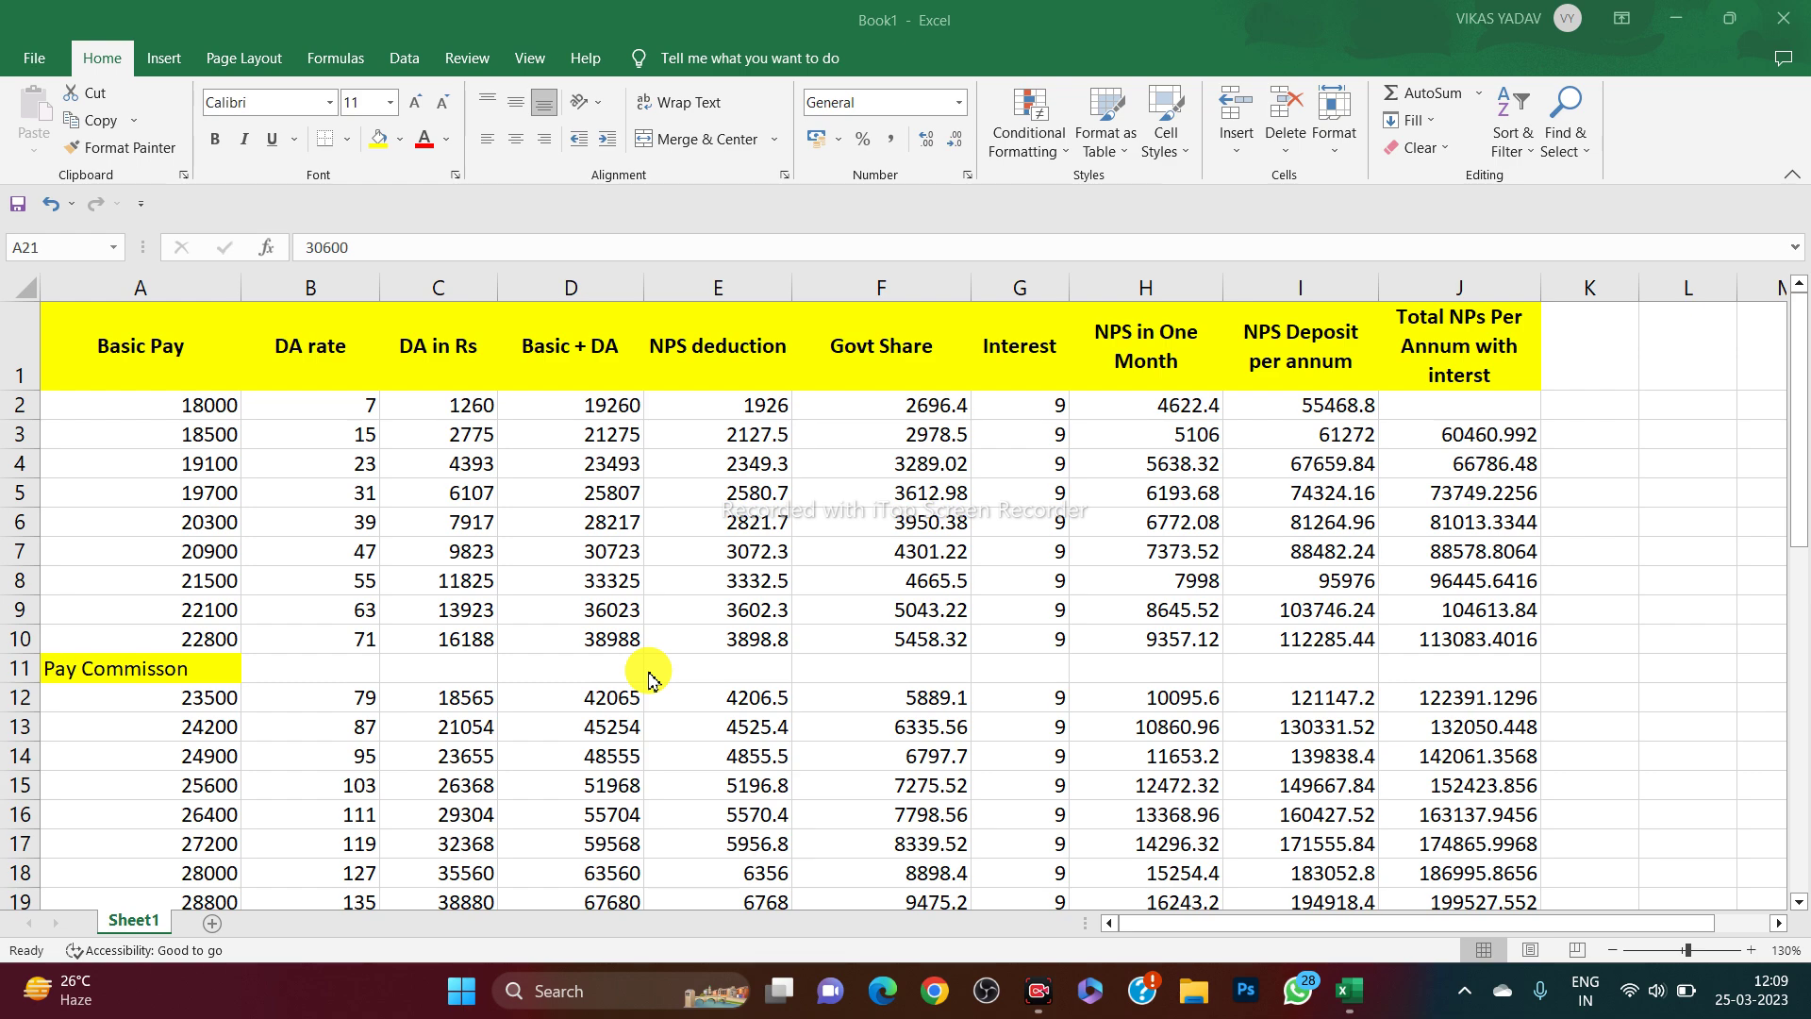
scroll(1005, 659, down, 11)
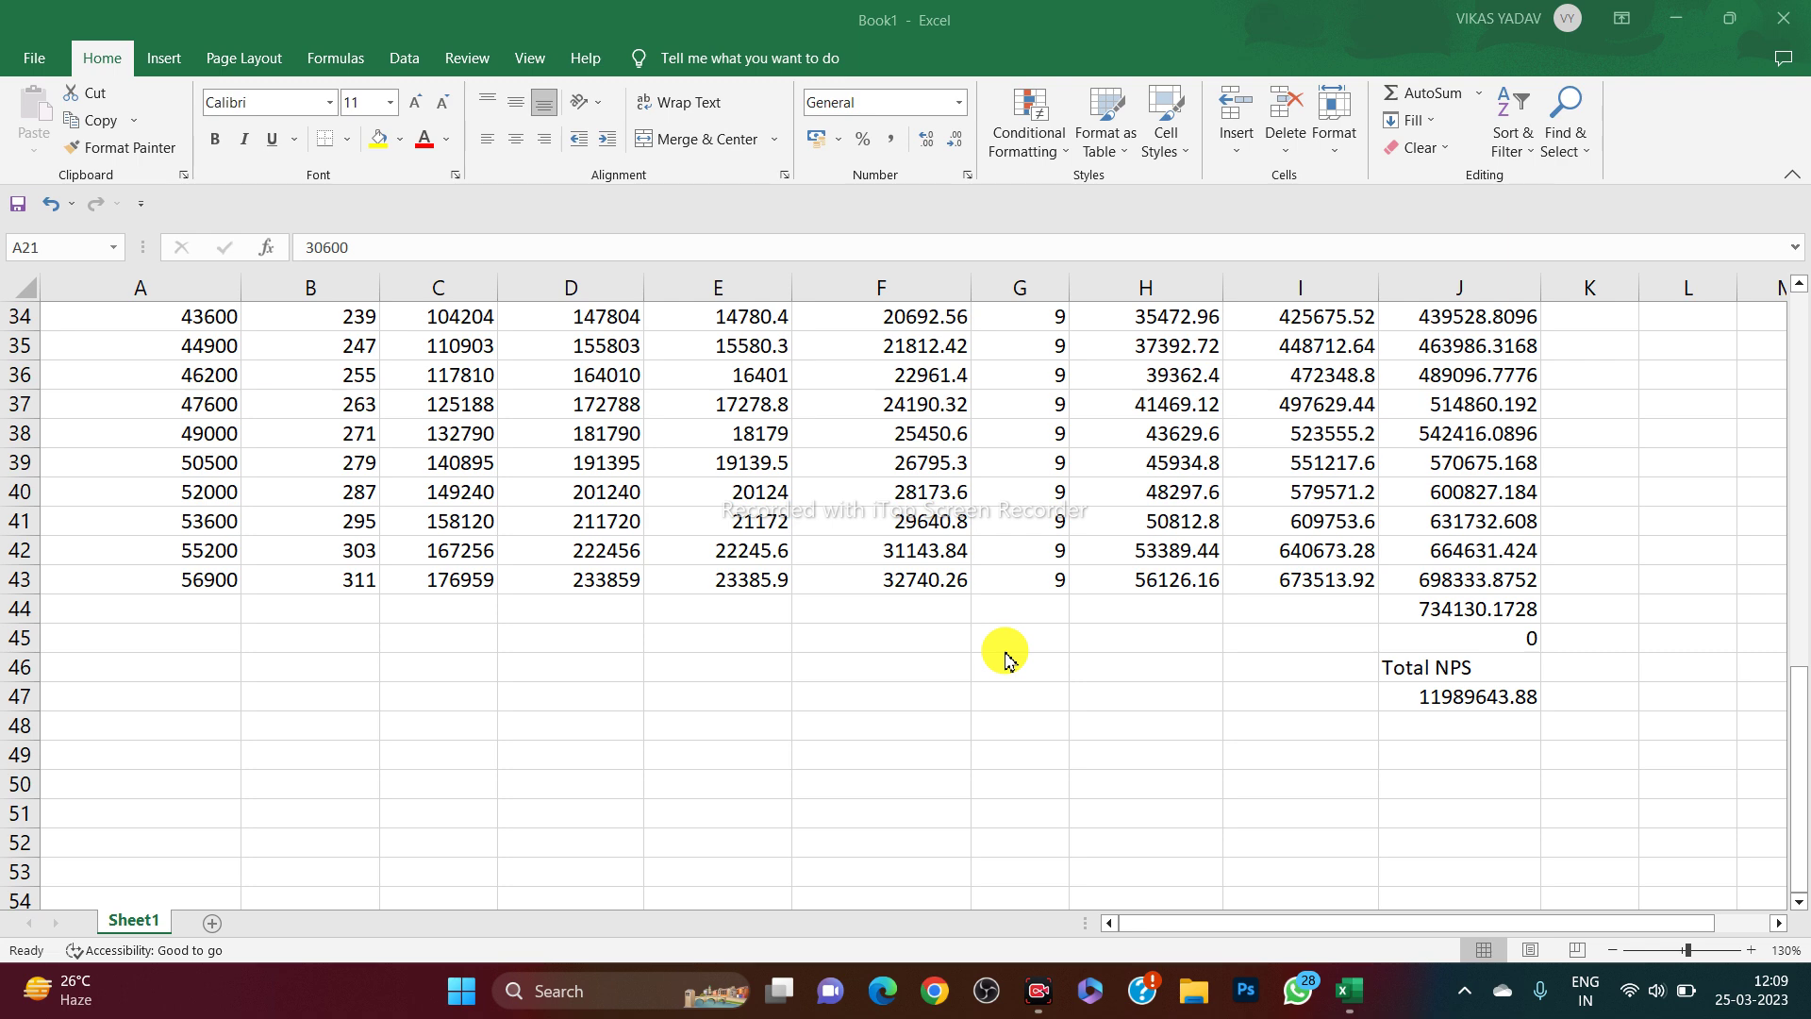
scroll(1005, 658, up, 11)
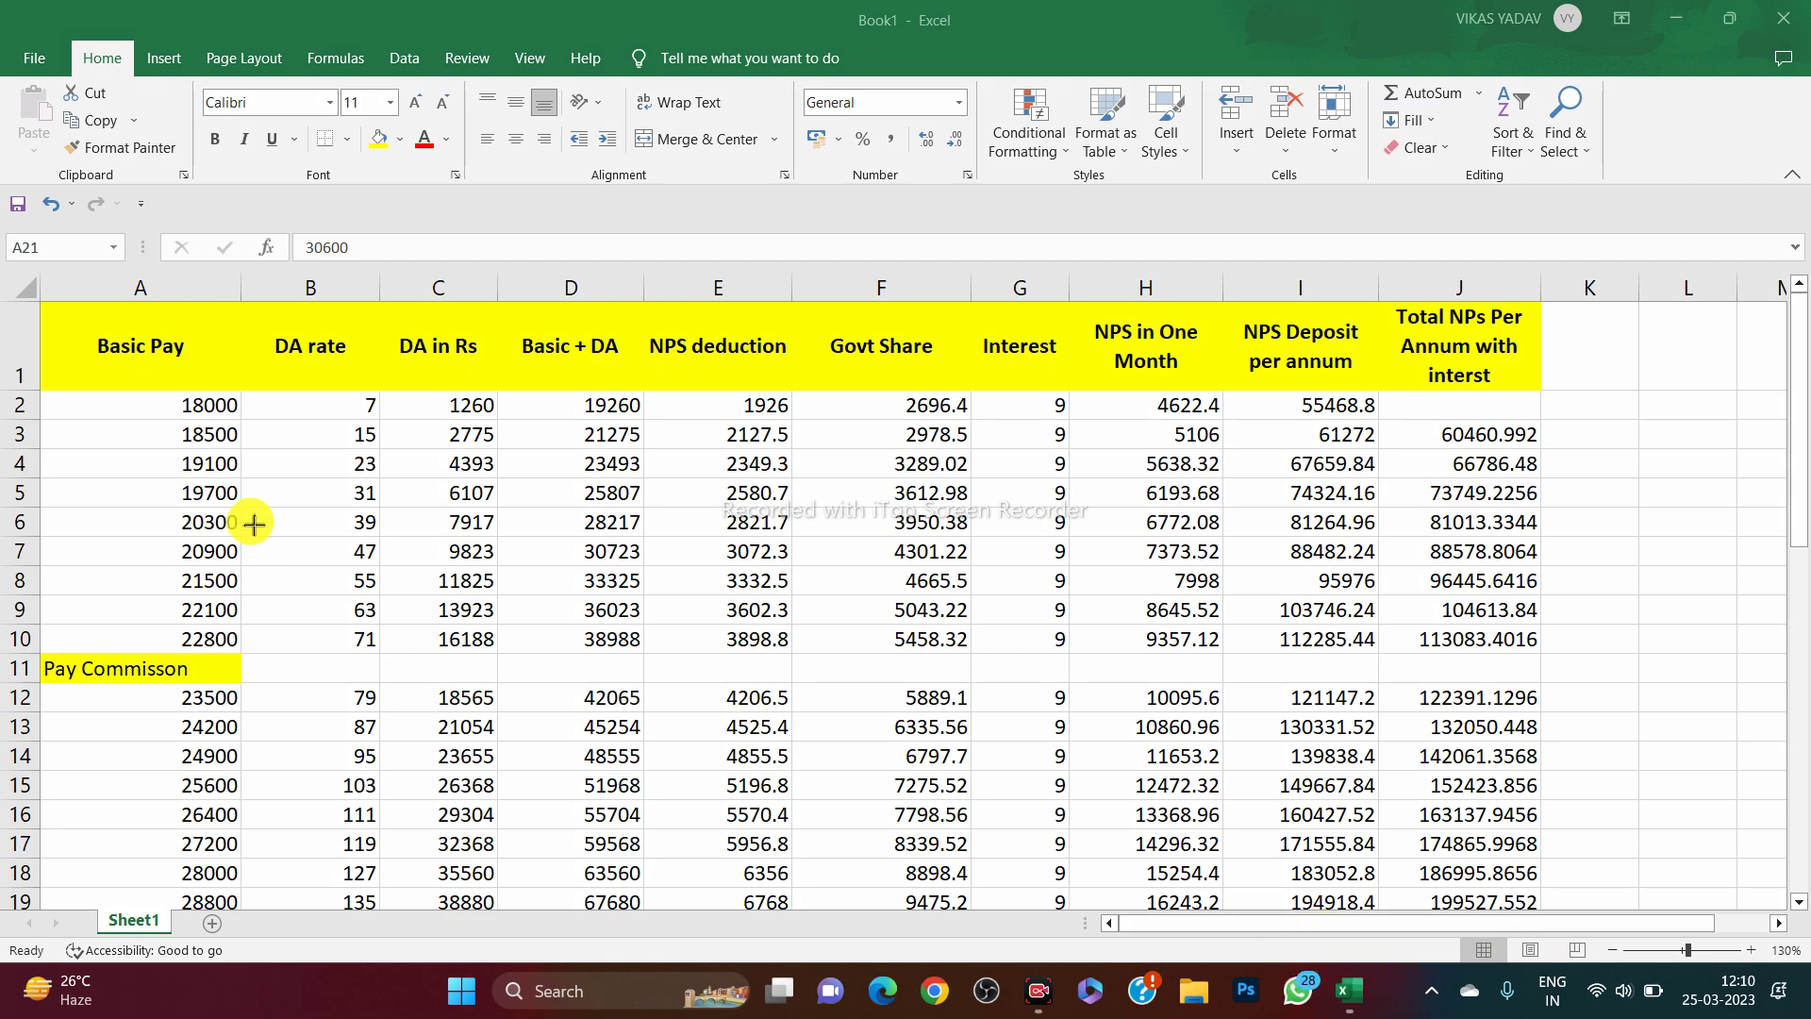
mouse_move(338, 534)
mouse_down()
mouse_move(1197, 691)
mouse_move(1585, 660)
mouse_move(1570, 662)
mouse_up()
mouse_move(95, 285)
mouse_down()
mouse_move(258, 671)
mouse_move(267, 647)
mouse_move(250, 666)
mouse_up()
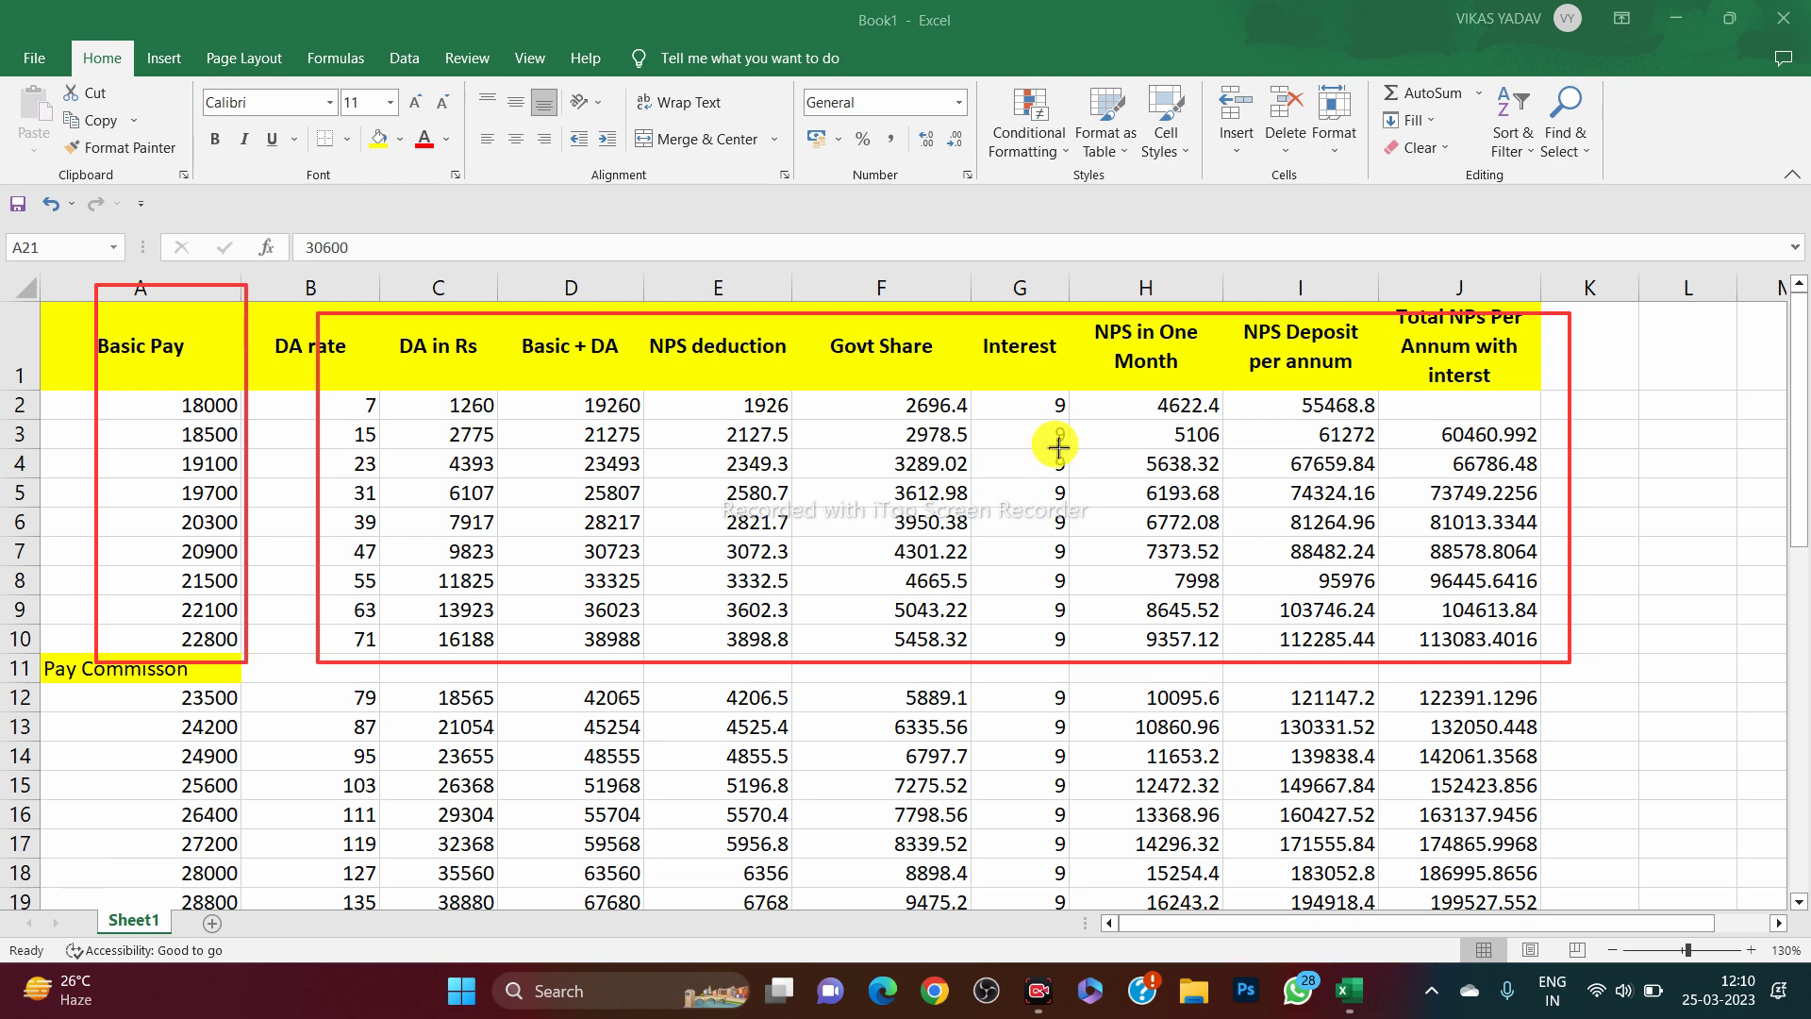
drag(1007, 310, 1089, 663)
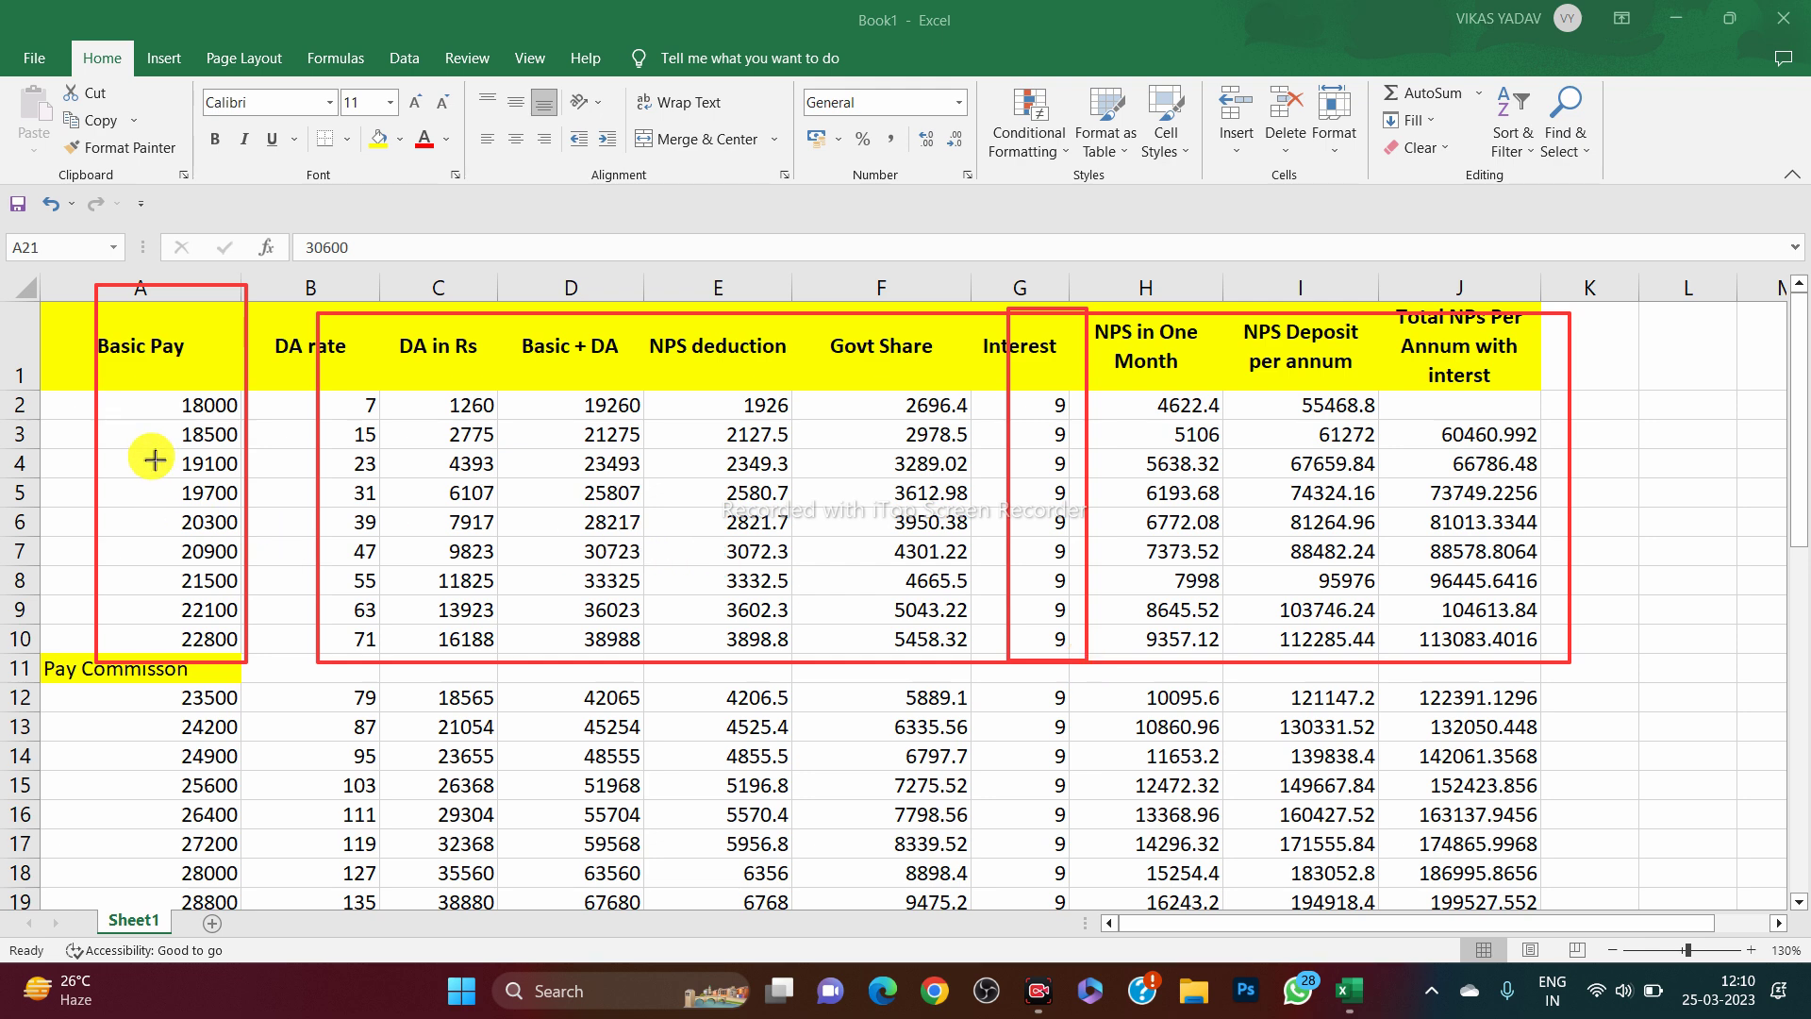
Outline row 2's Basic Pay, Interest, NPS deduction and NPS in One Month values
drag(109, 369, 247, 429)
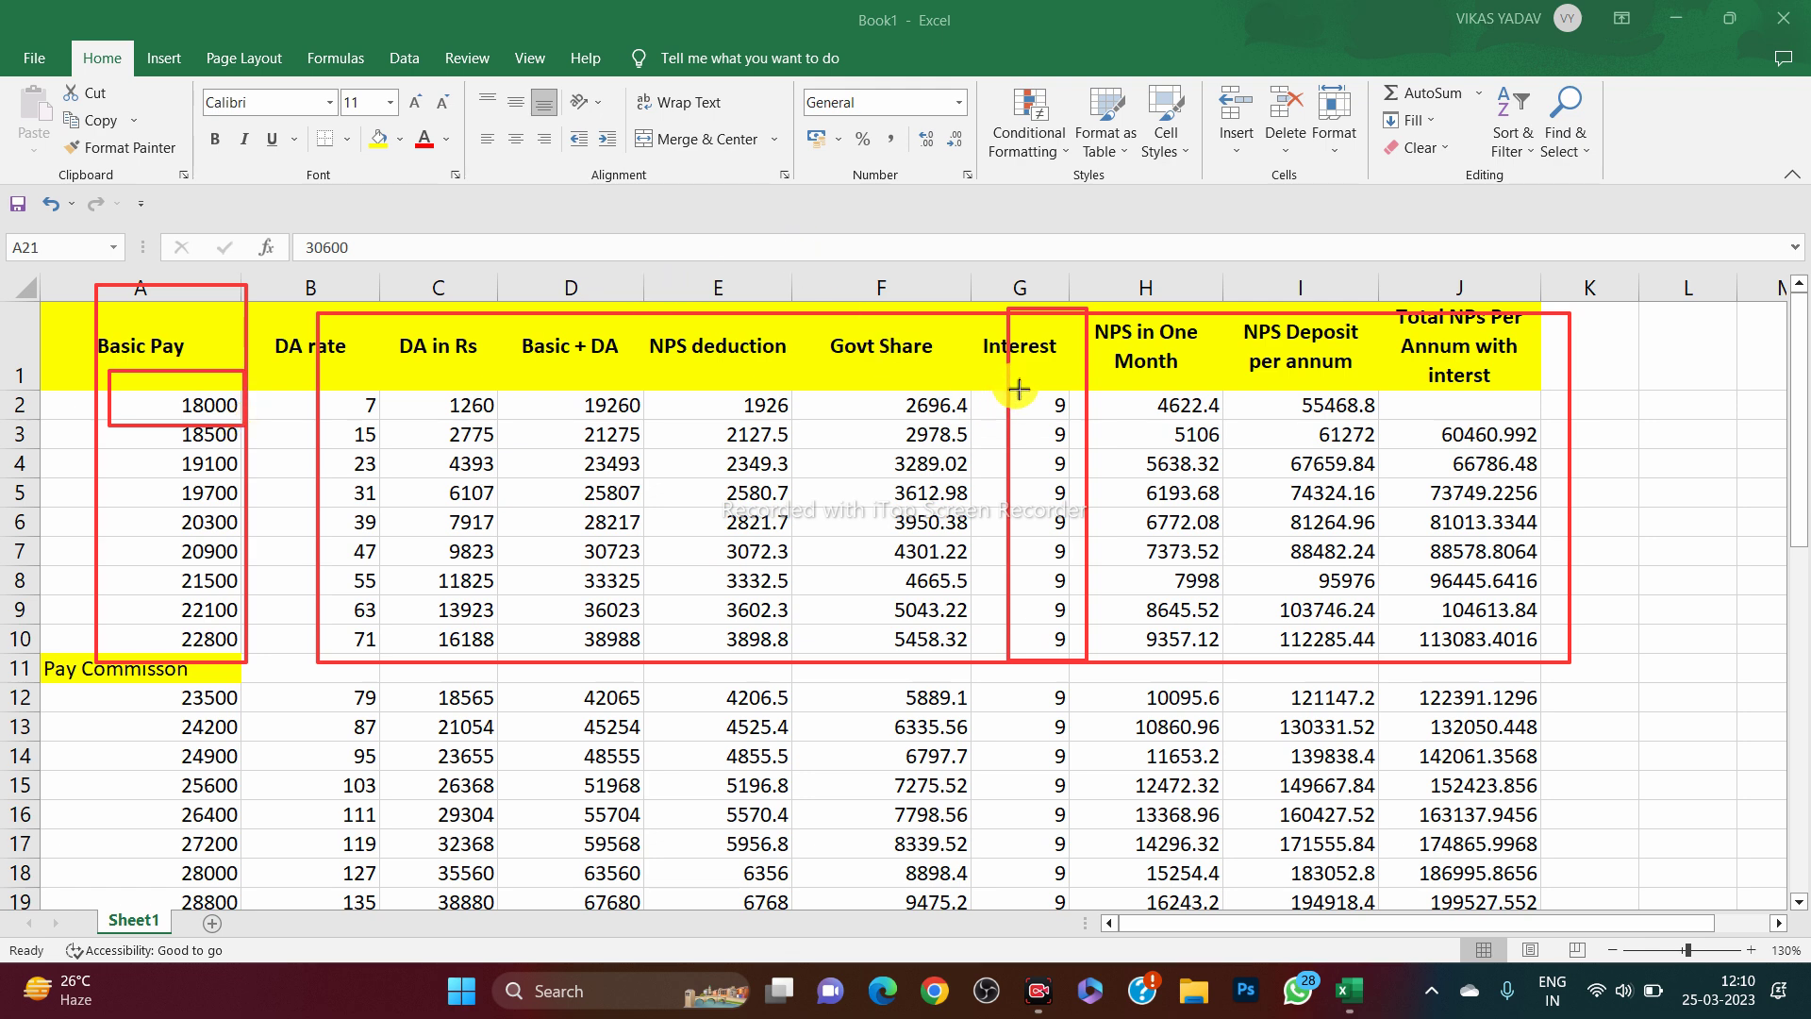
drag(1019, 373, 1087, 425)
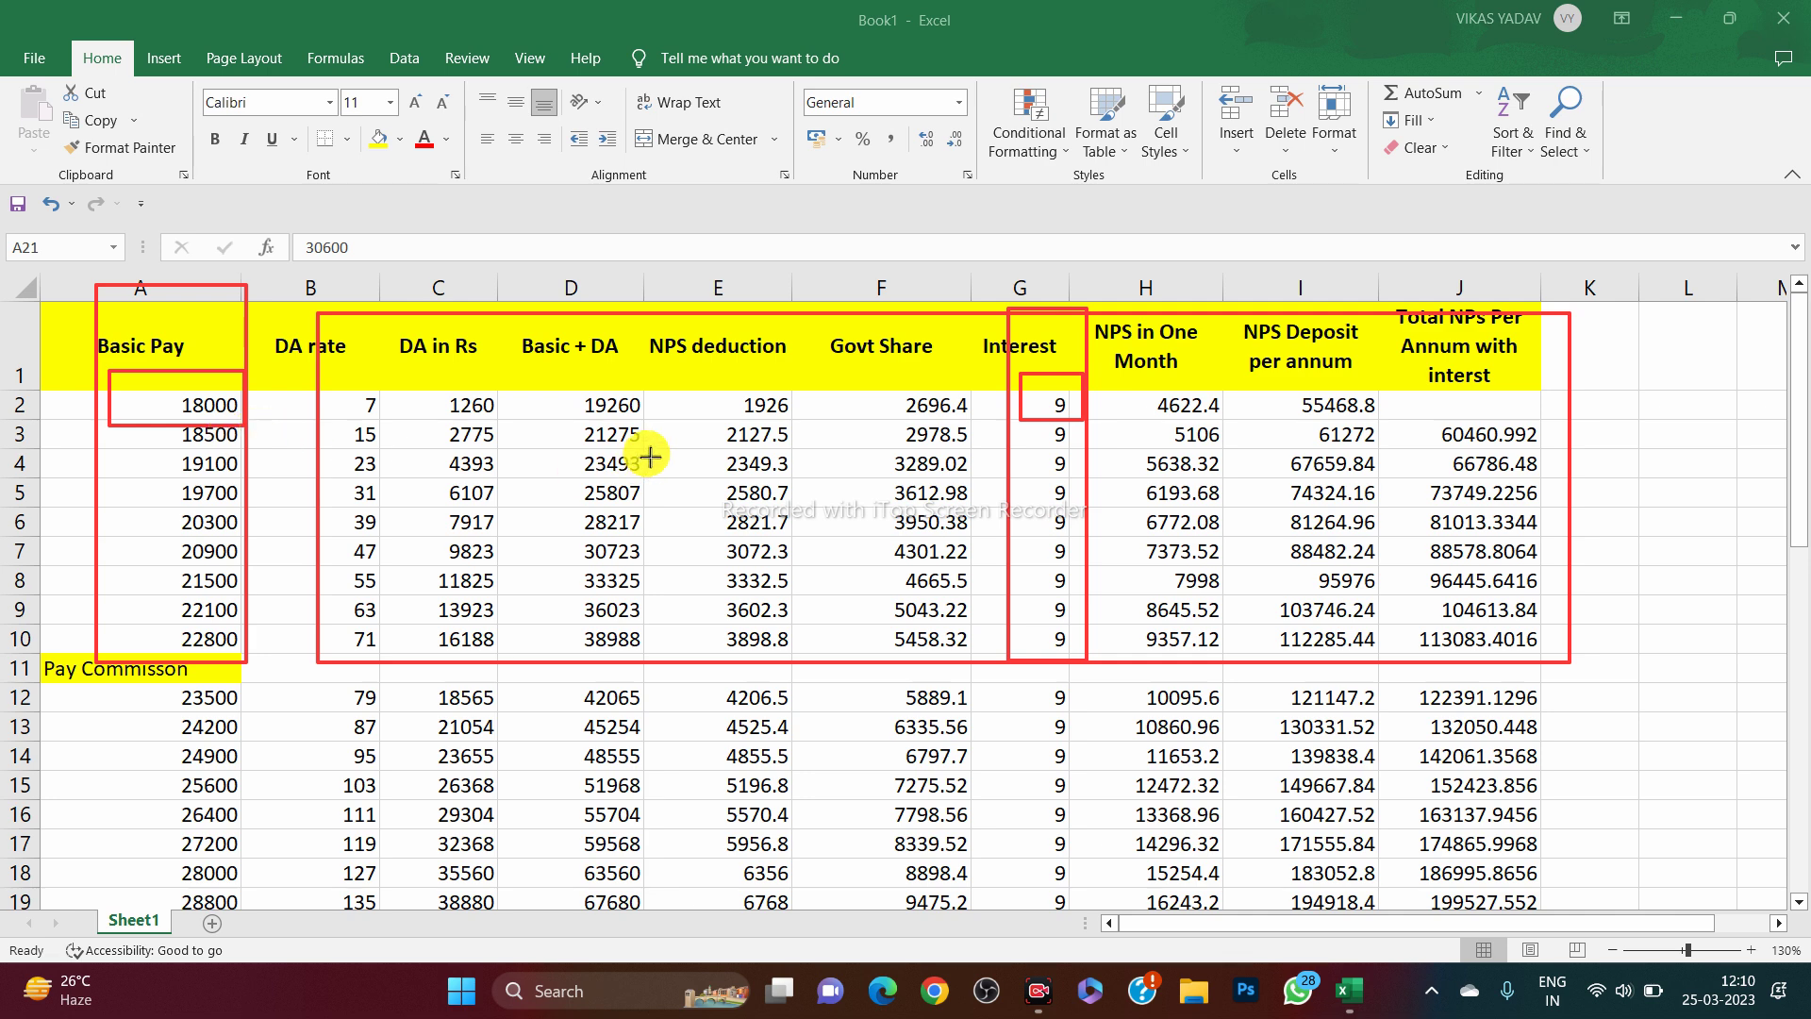
drag(706, 378, 794, 420)
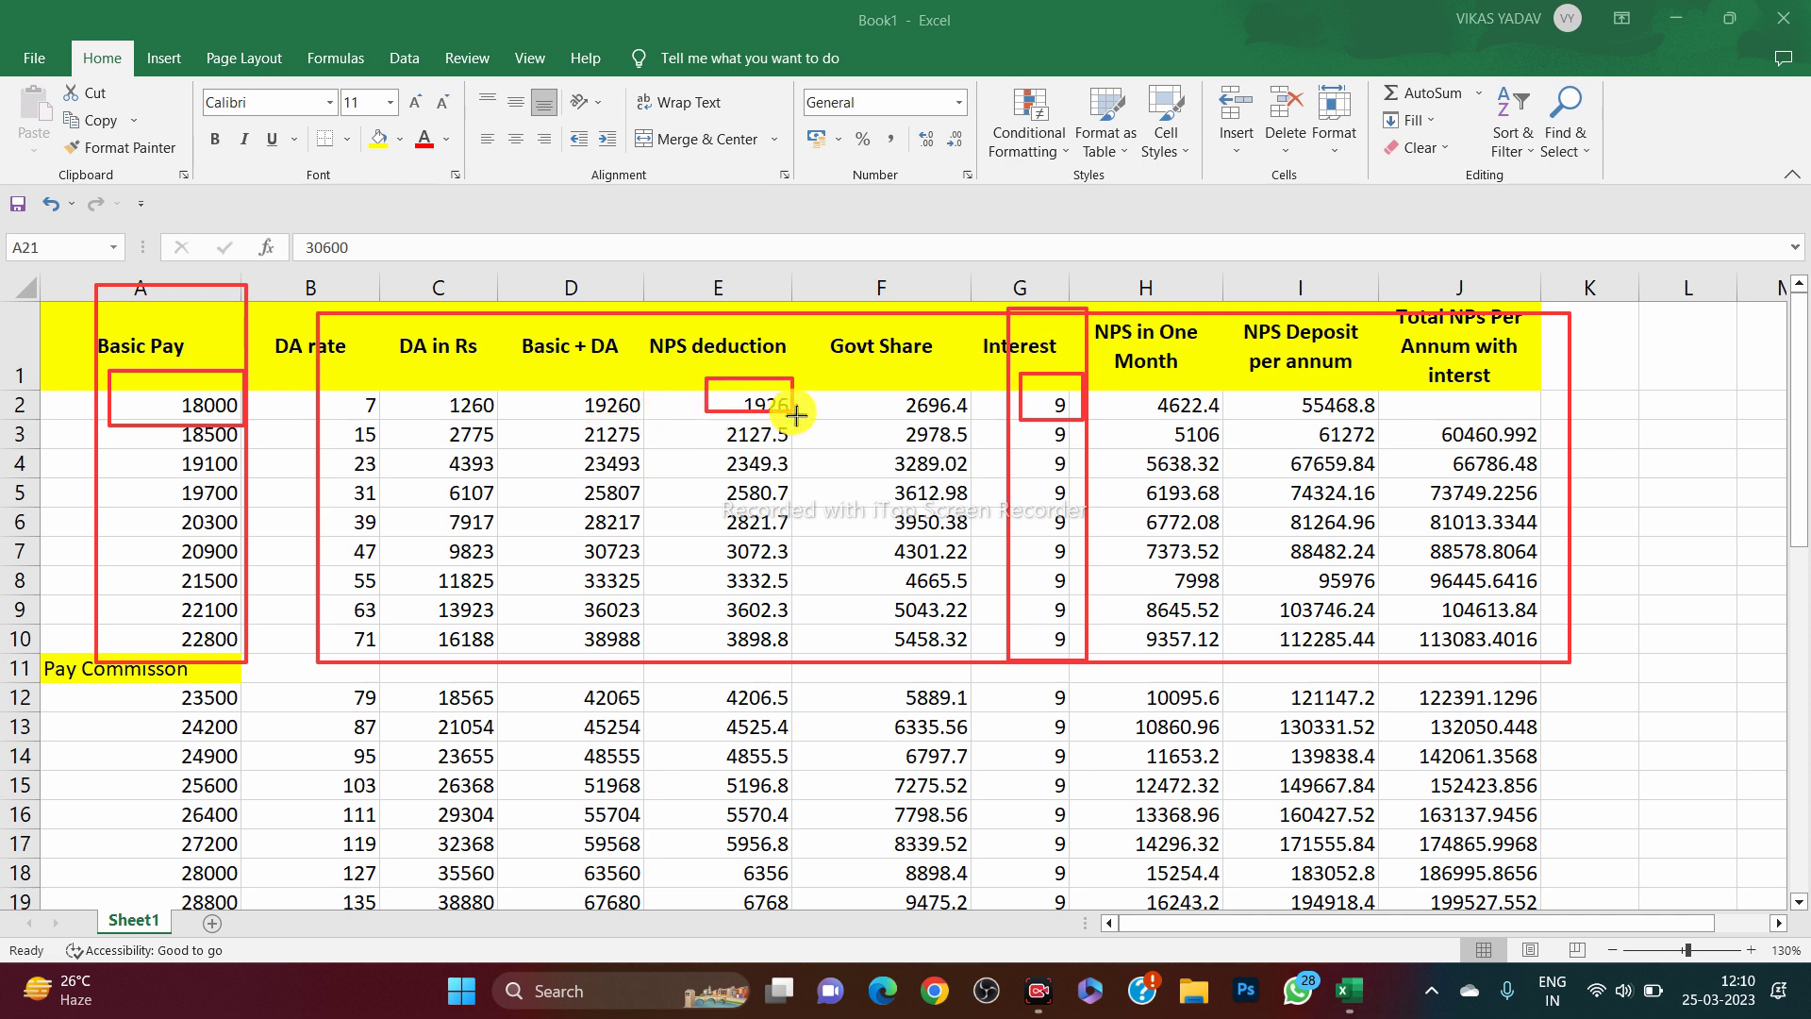
drag(1128, 365, 1223, 420)
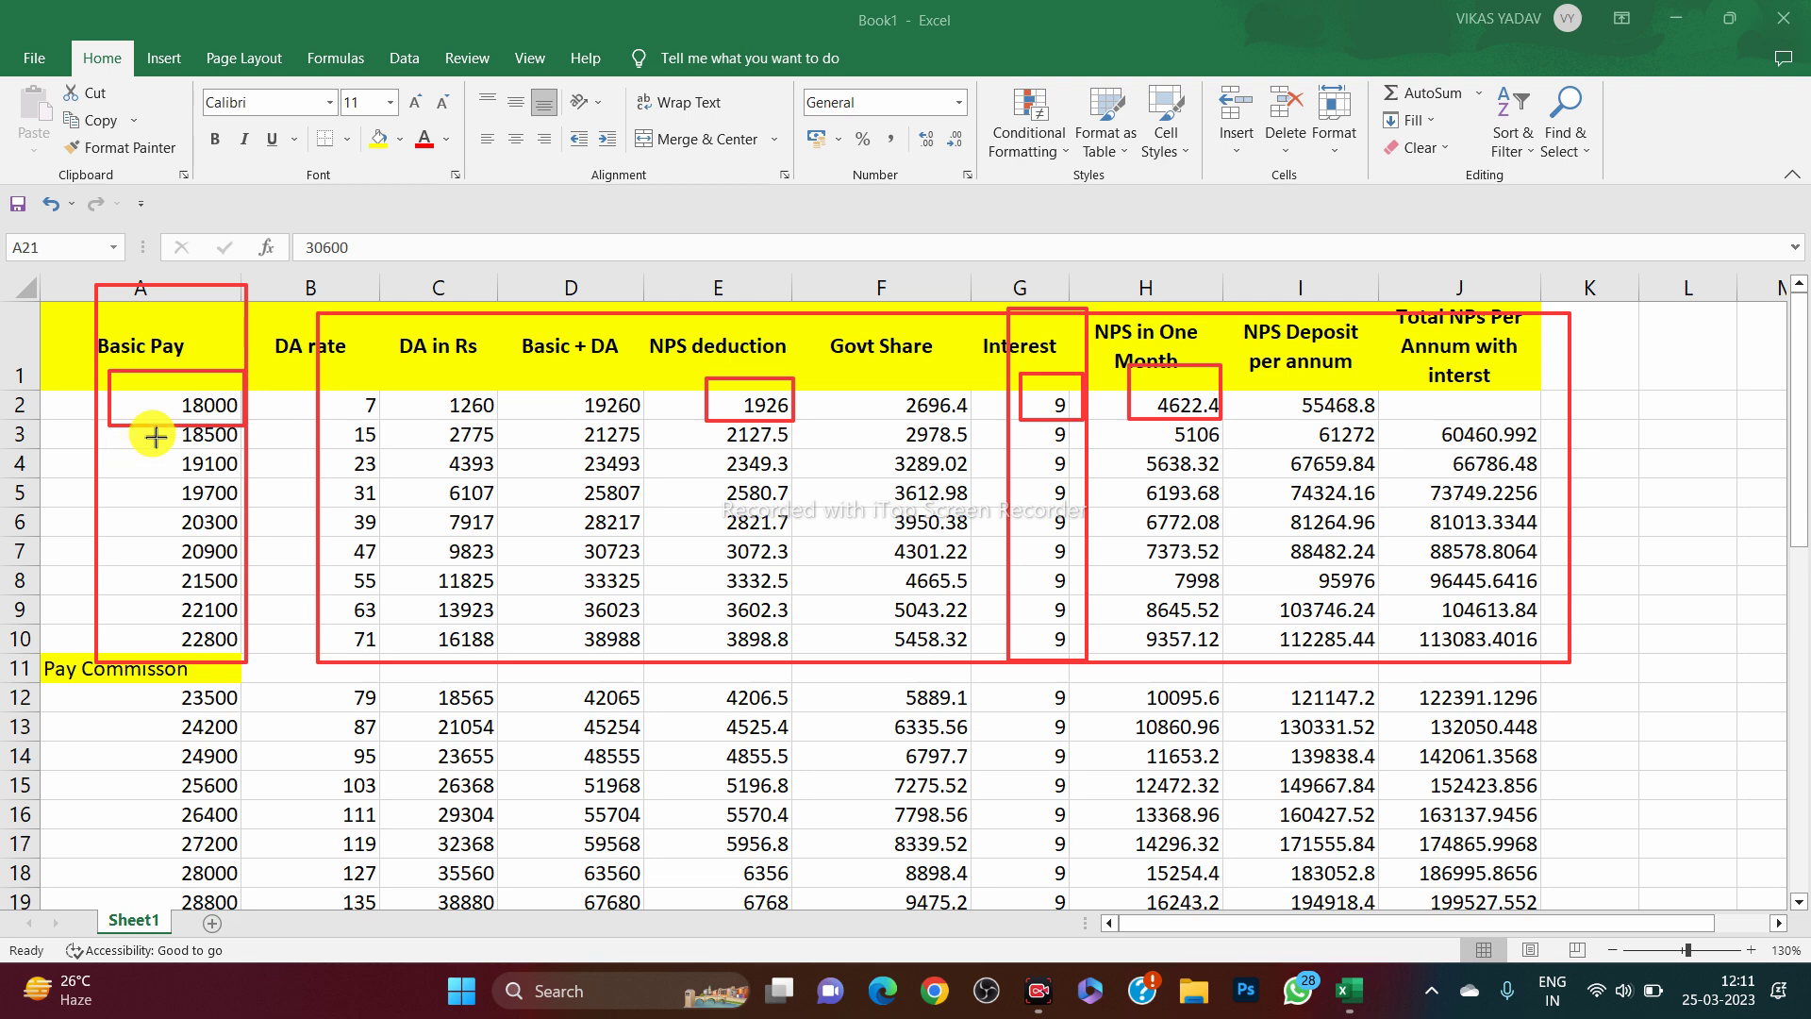
Outline the Basic Pay and NPS in One Month values in rows 2 to 10, and clear all the markings
drag(148, 363, 247, 677)
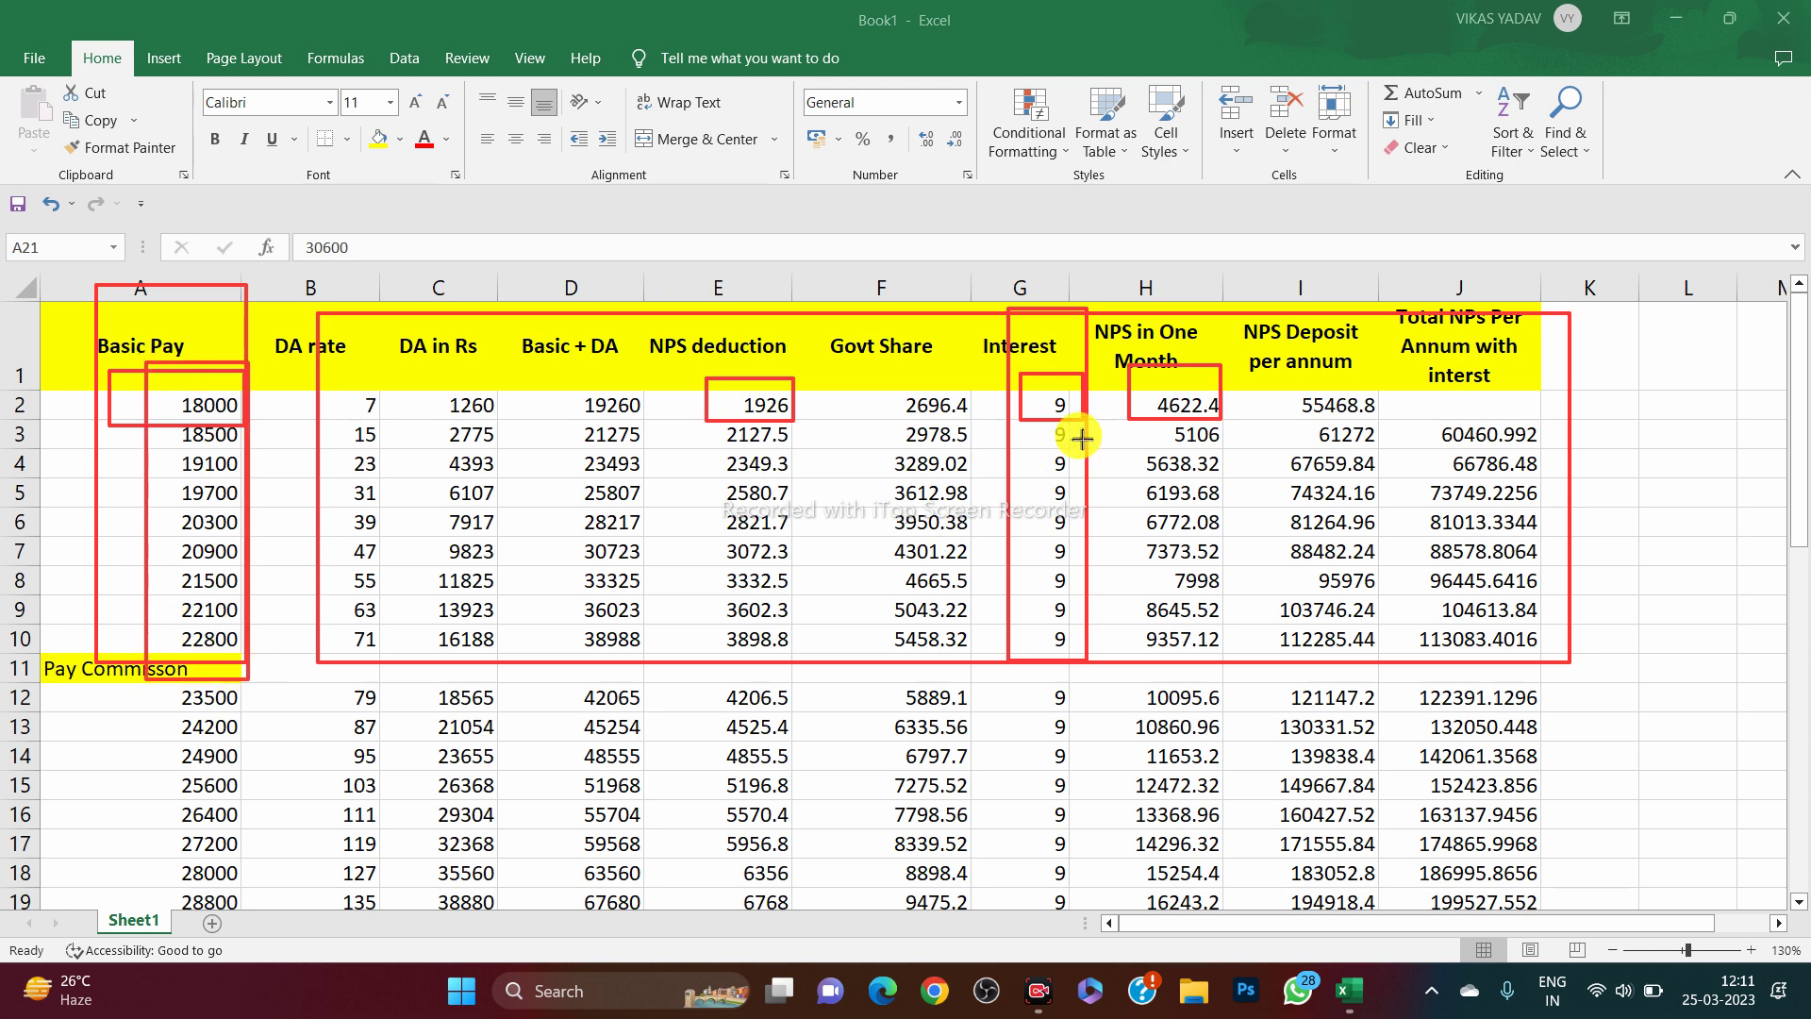
mouse_move(1131, 367)
mouse_down()
mouse_move(1147, 518)
mouse_move(1251, 681)
mouse_up()
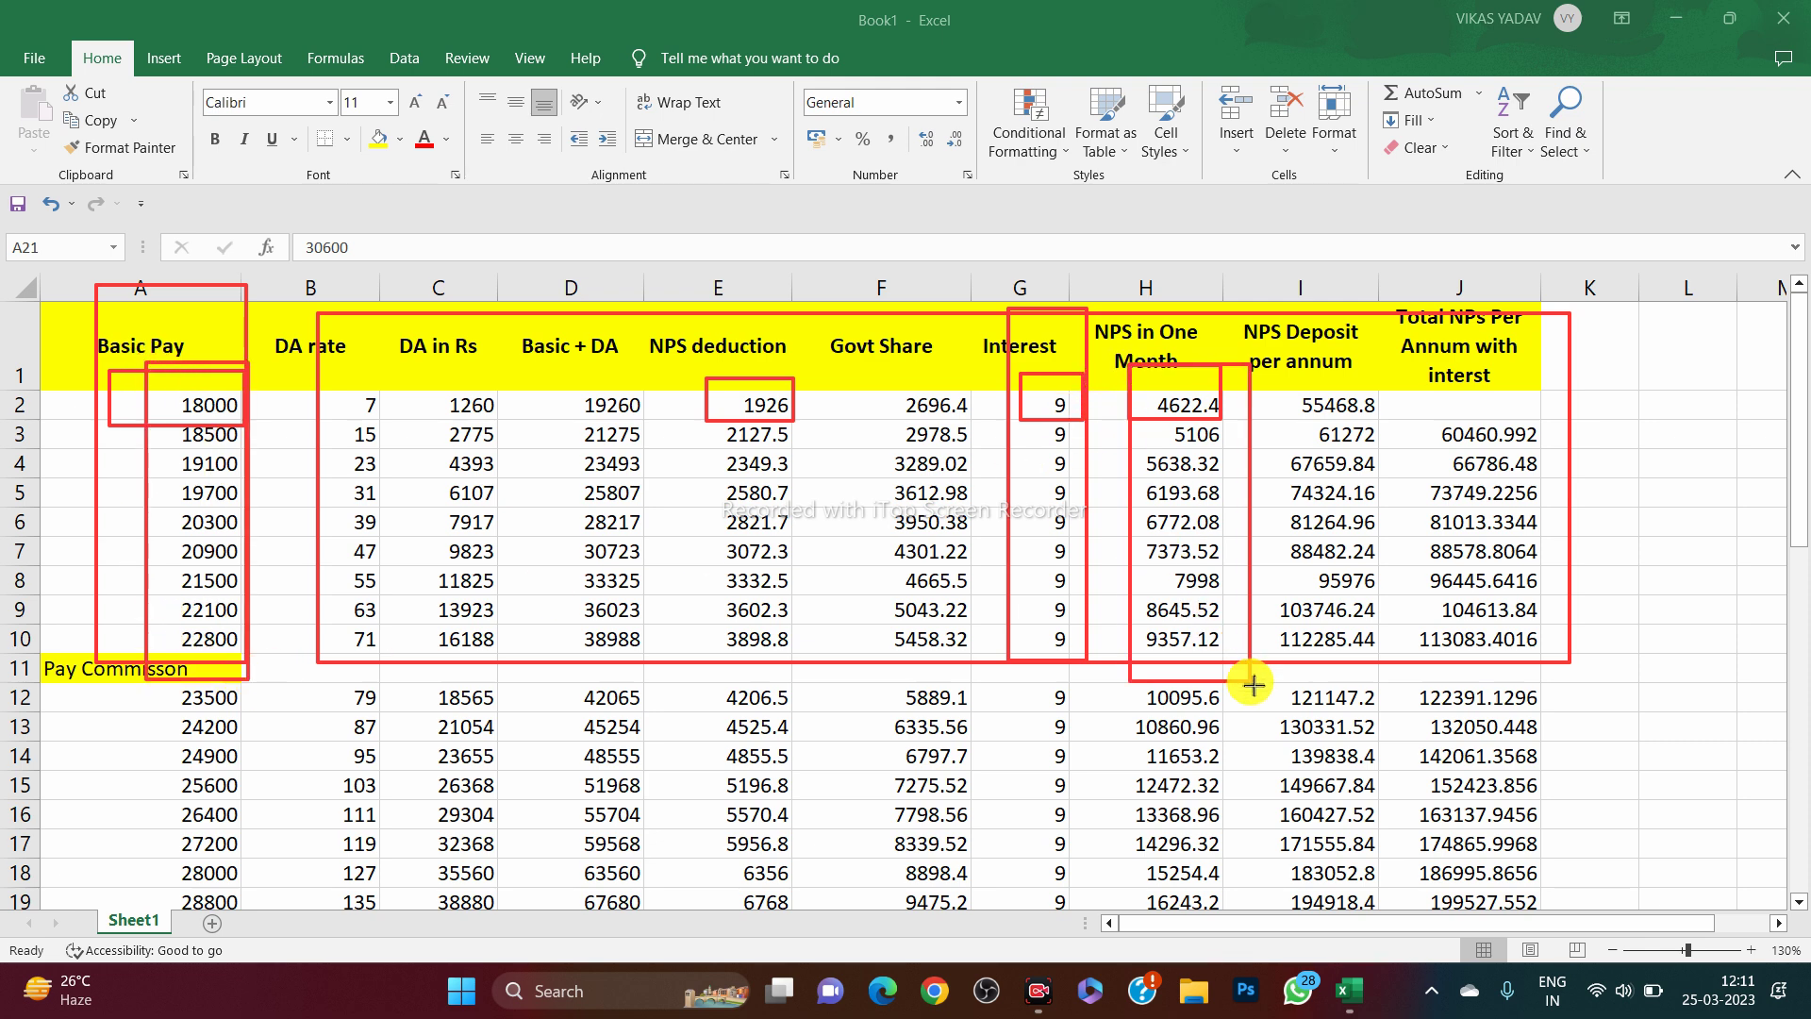
key(Escape)
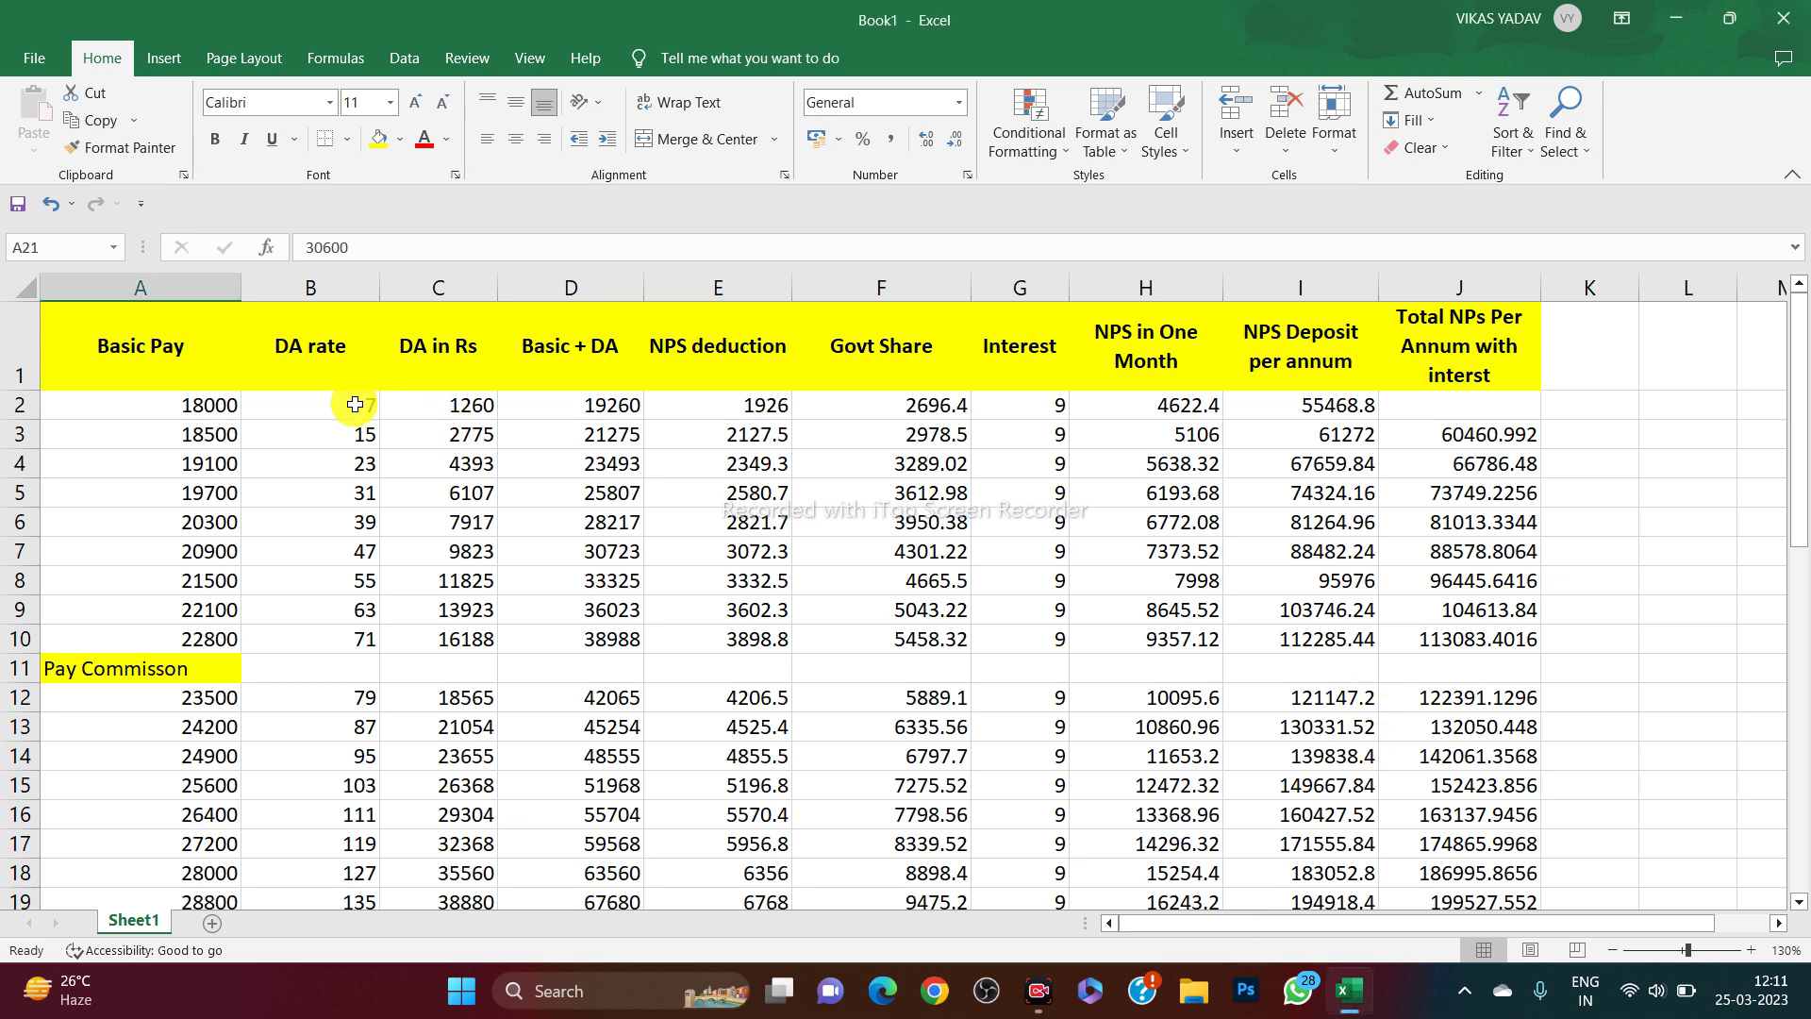
Examine the formulas in C2, D2, E2, F2, H2 and I2, and the total with interest in J3
click(473, 407)
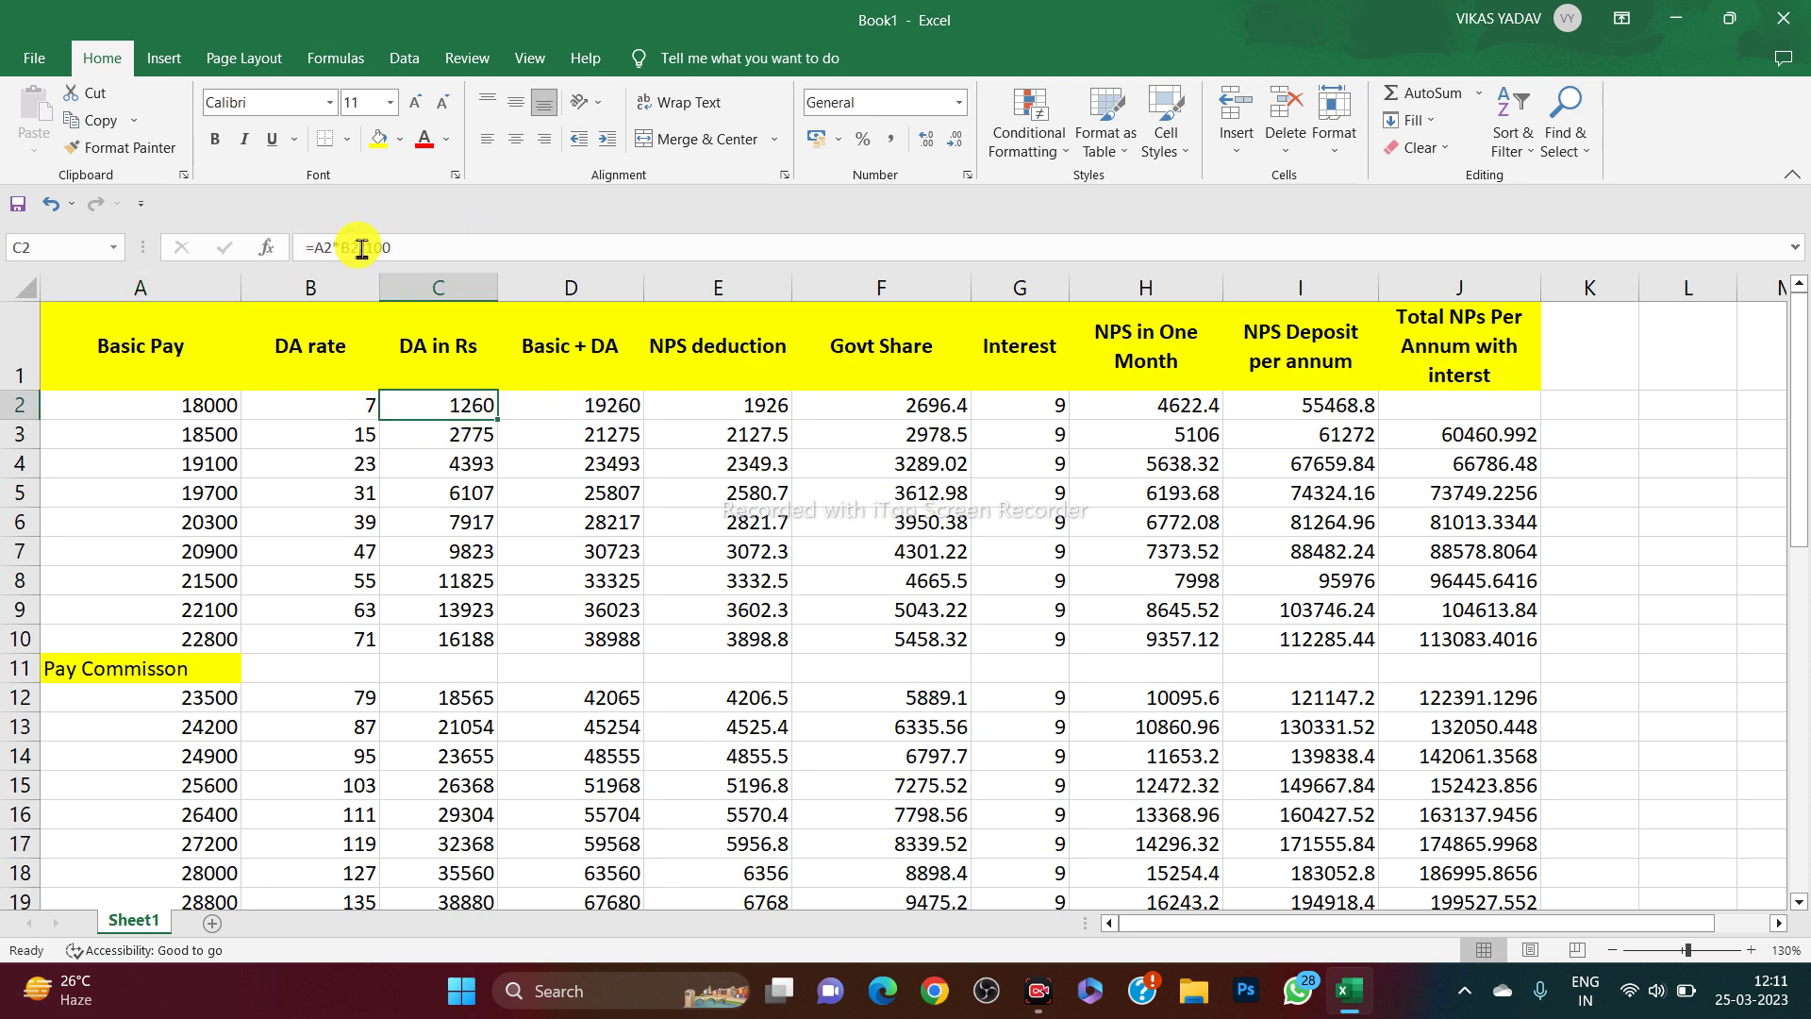
click(576, 403)
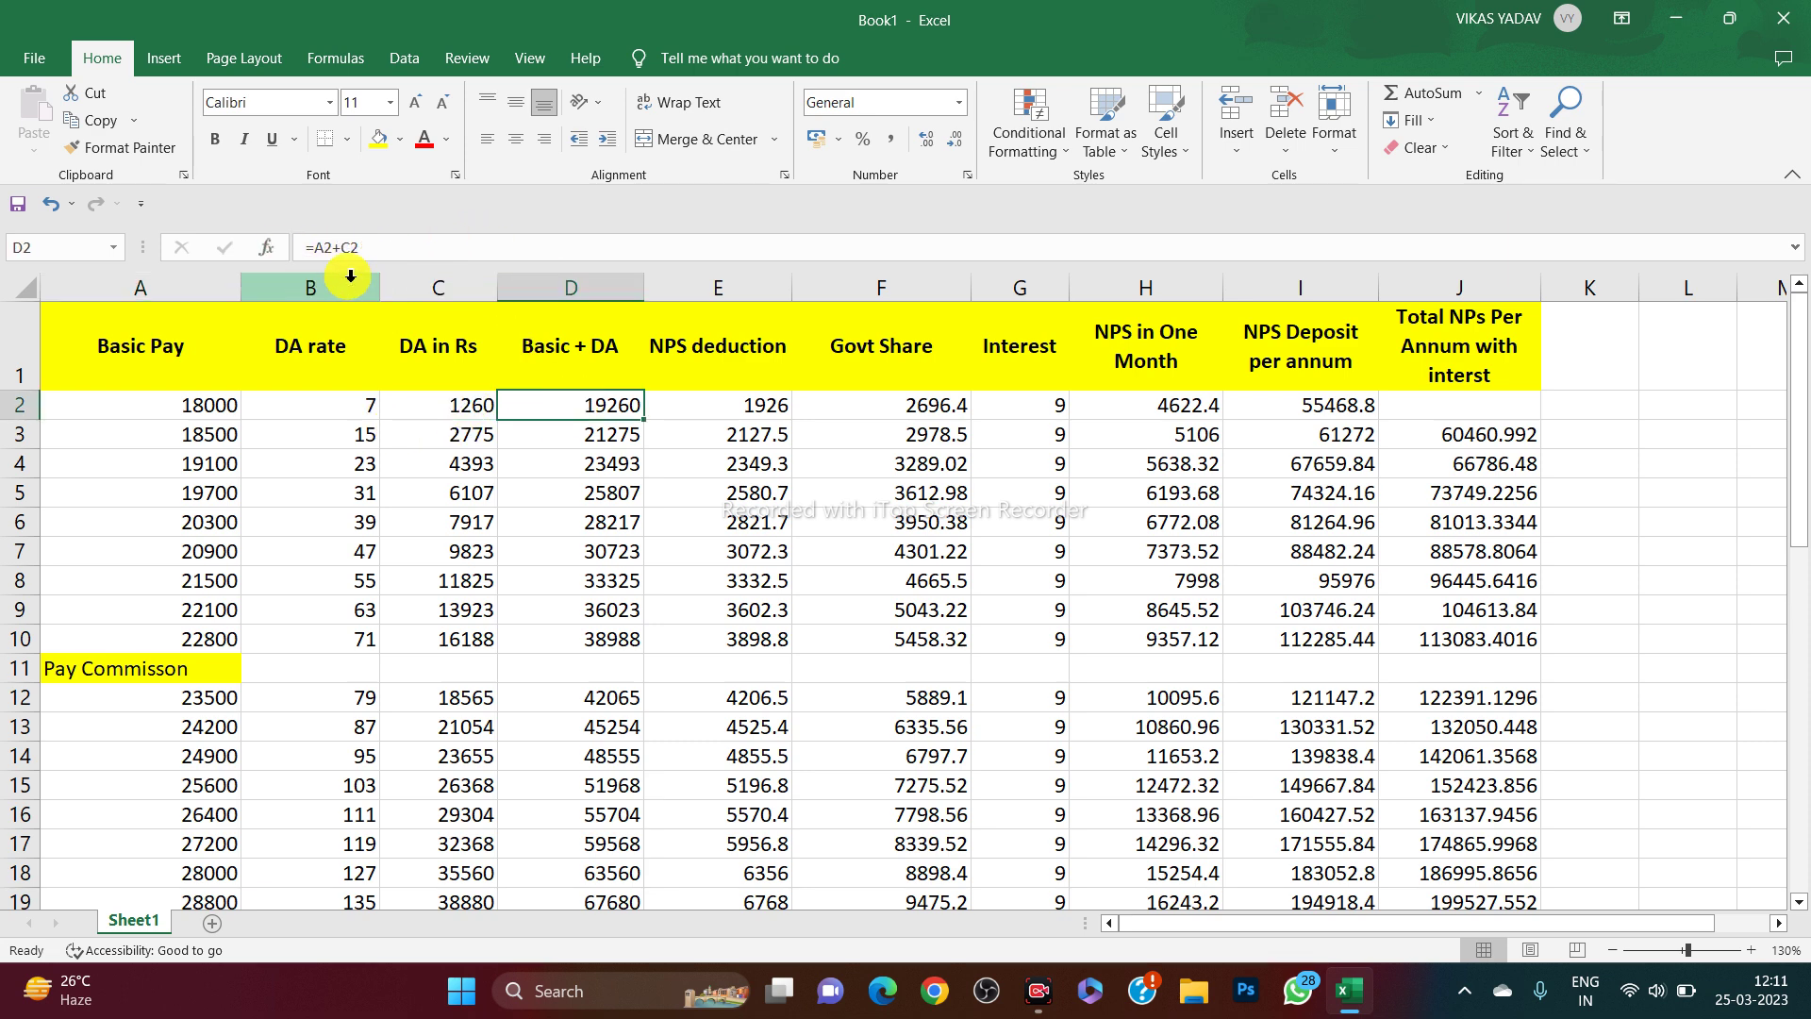
click(731, 404)
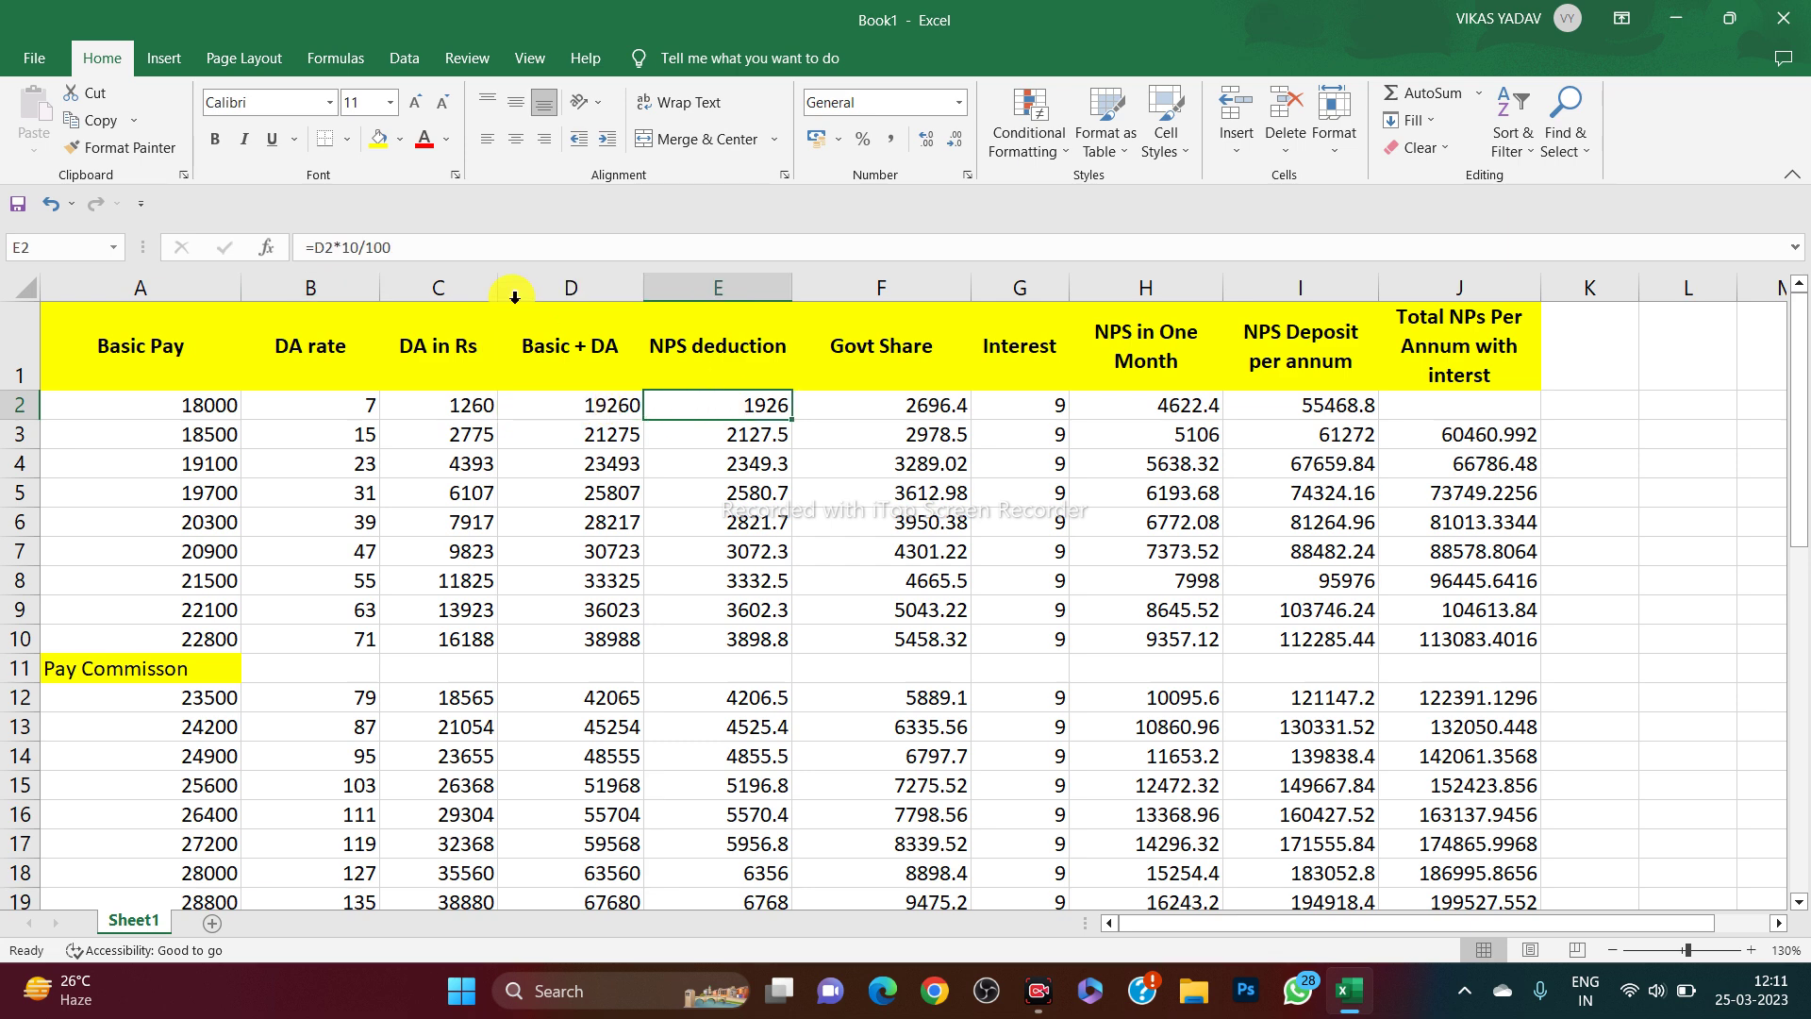
click(943, 405)
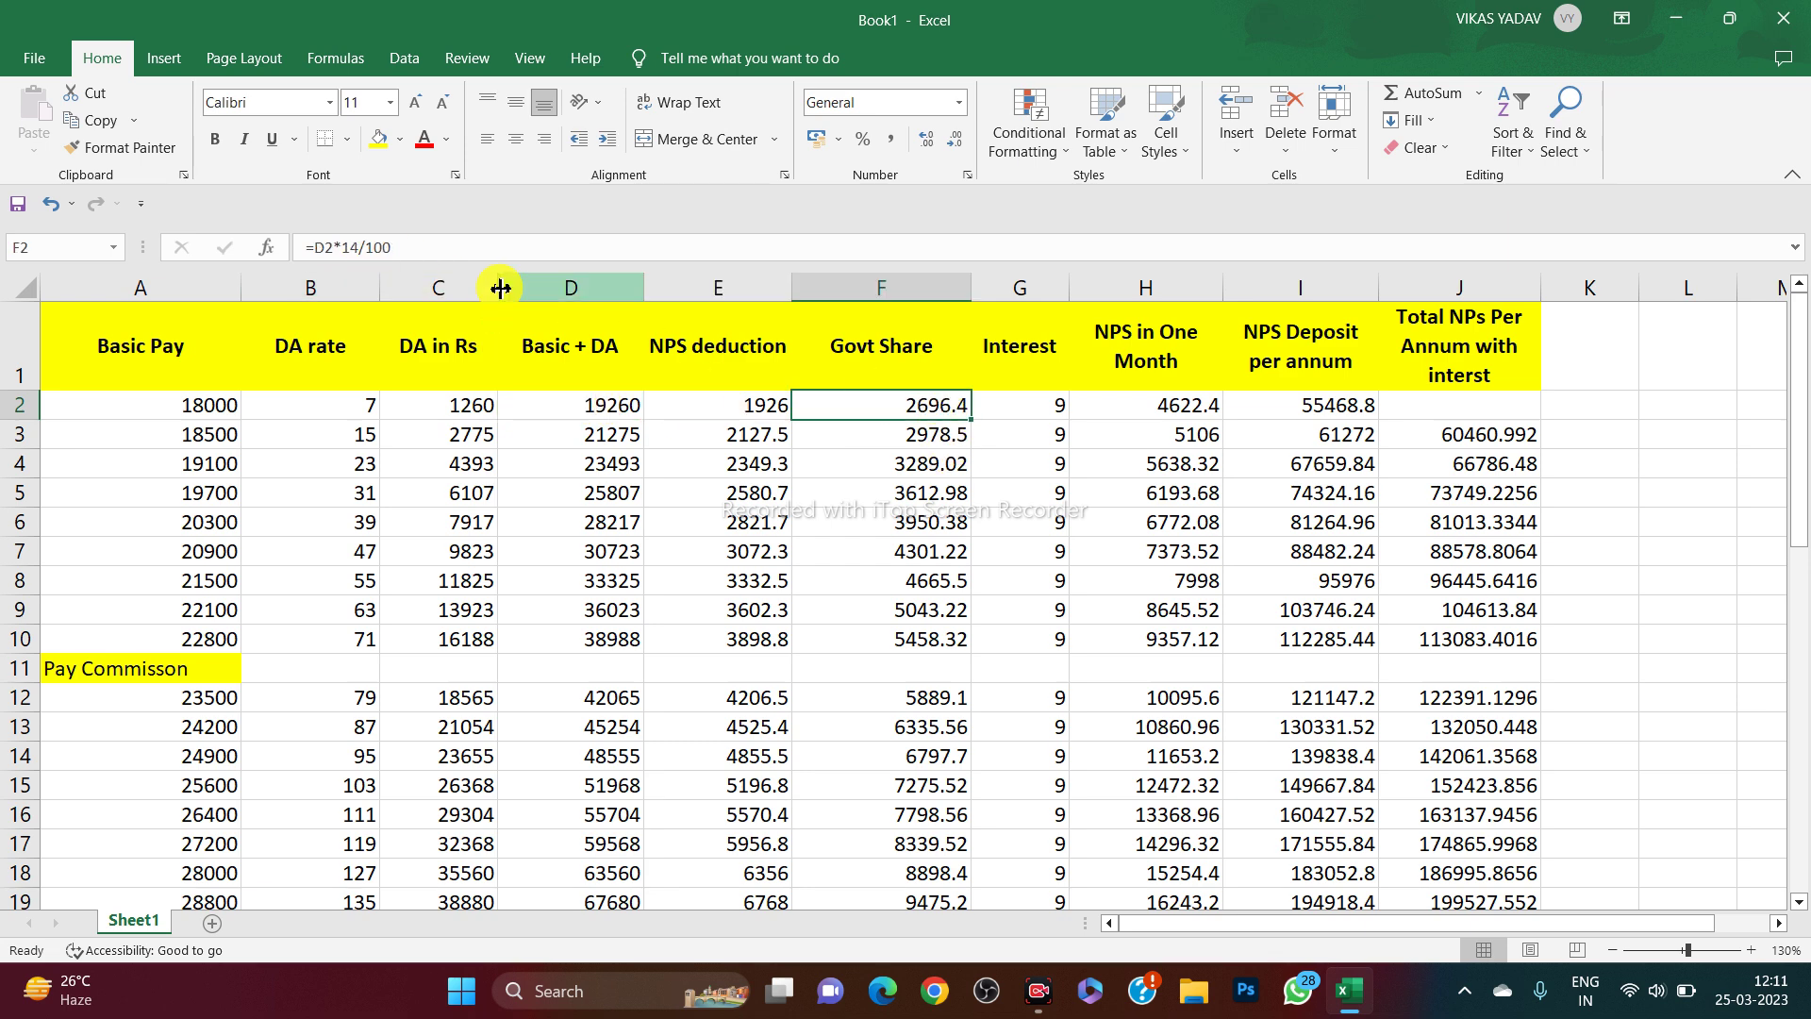
click(1174, 415)
click(1326, 411)
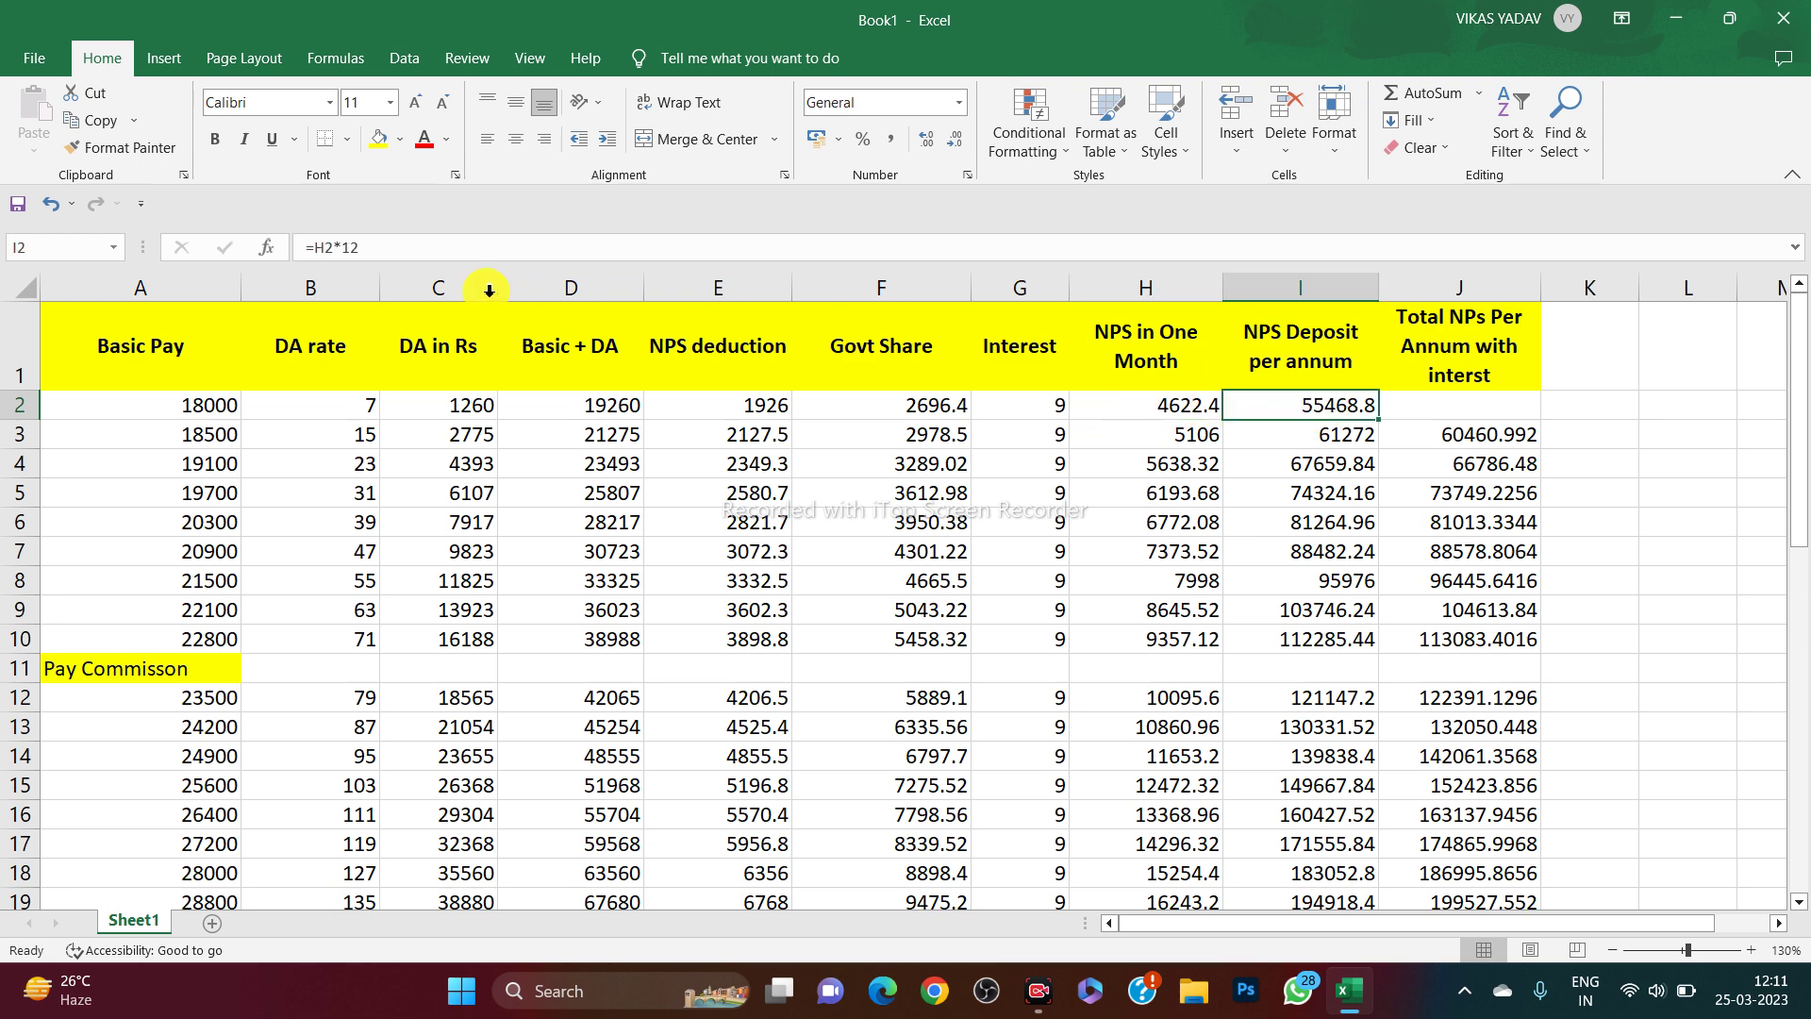
click(1494, 438)
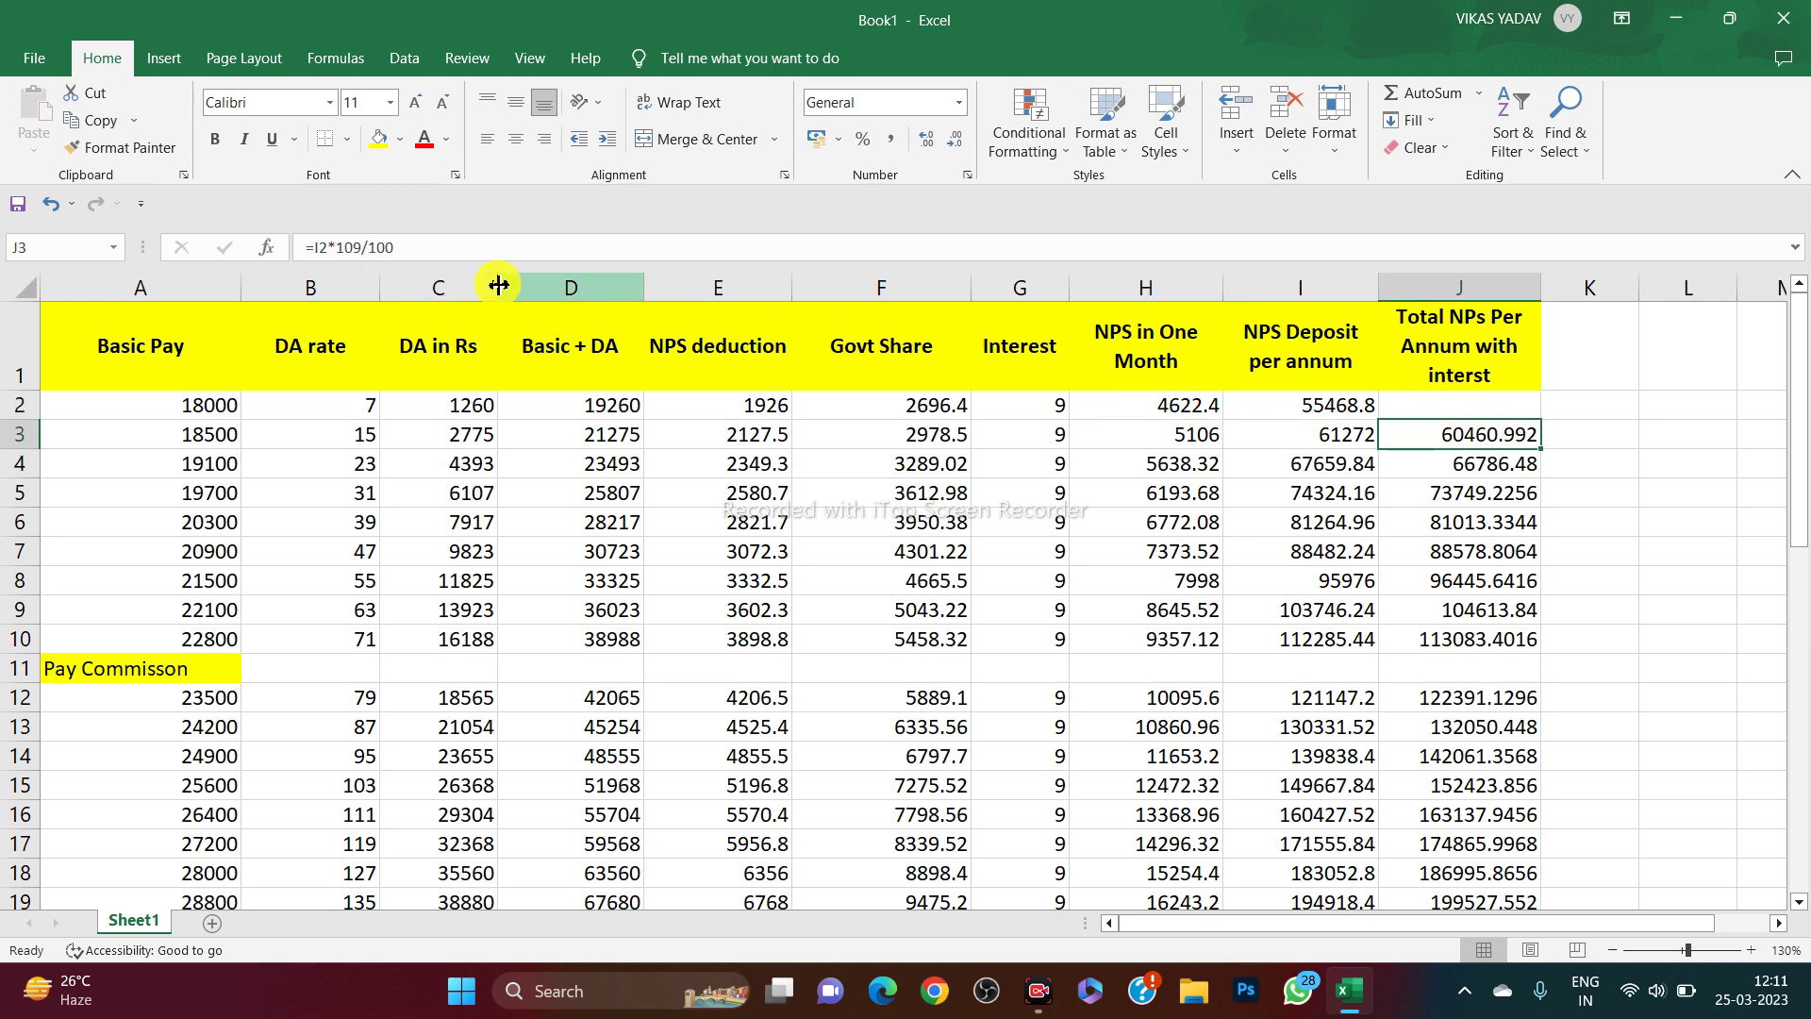
Examine the Total NPS sum formula in J47, and select the empty cell J33 in the 3rd pay commission row
scroll(1154, 687, down, 11)
click(1507, 696)
scroll(1369, 644, up, 4)
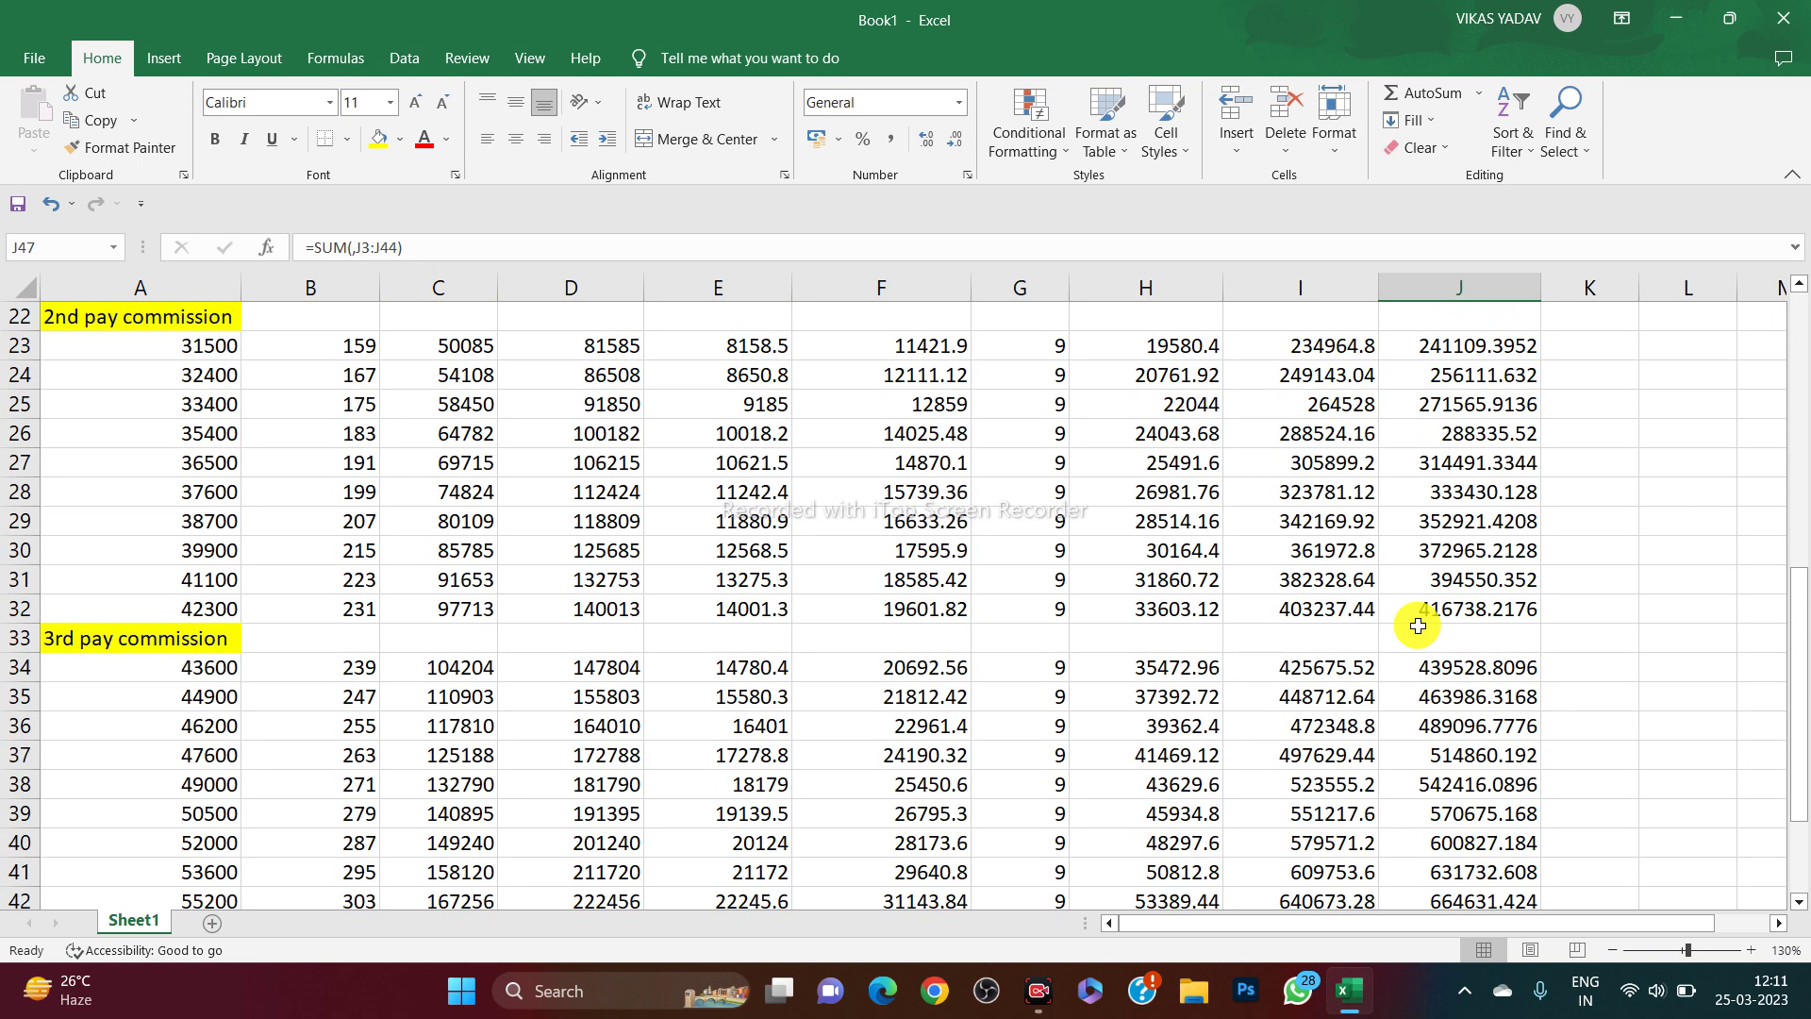
click(1415, 638)
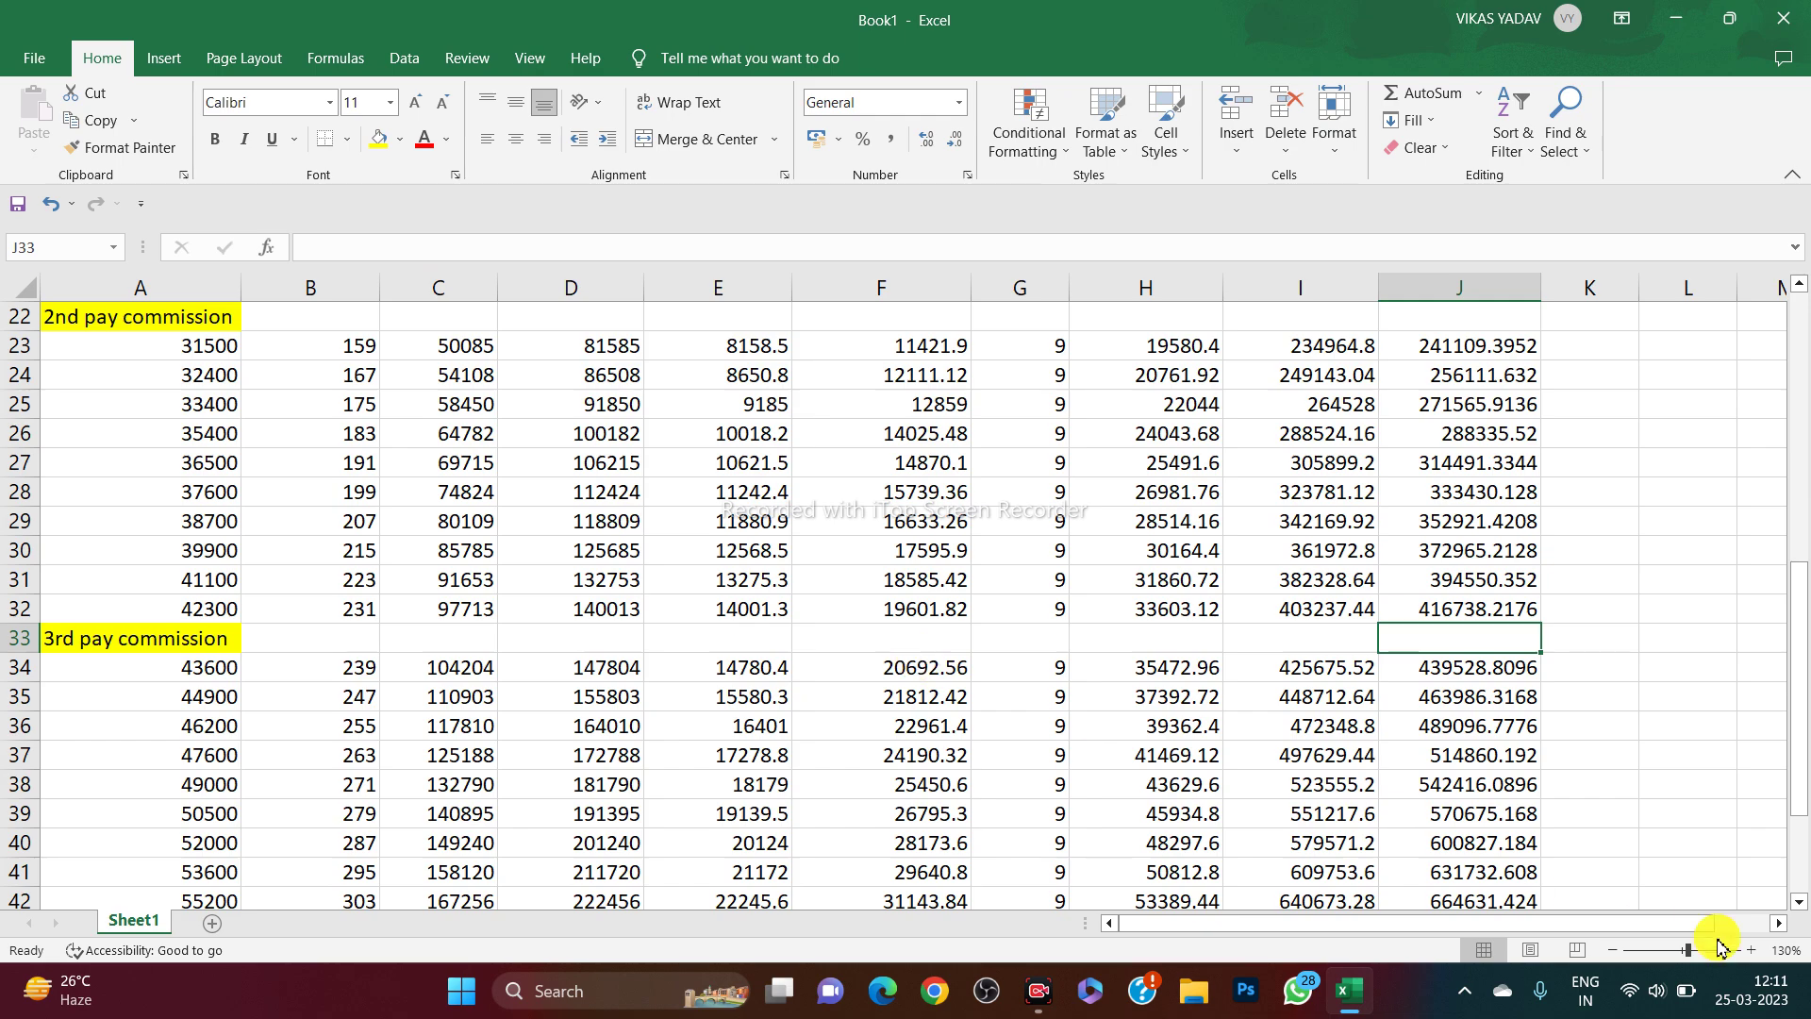